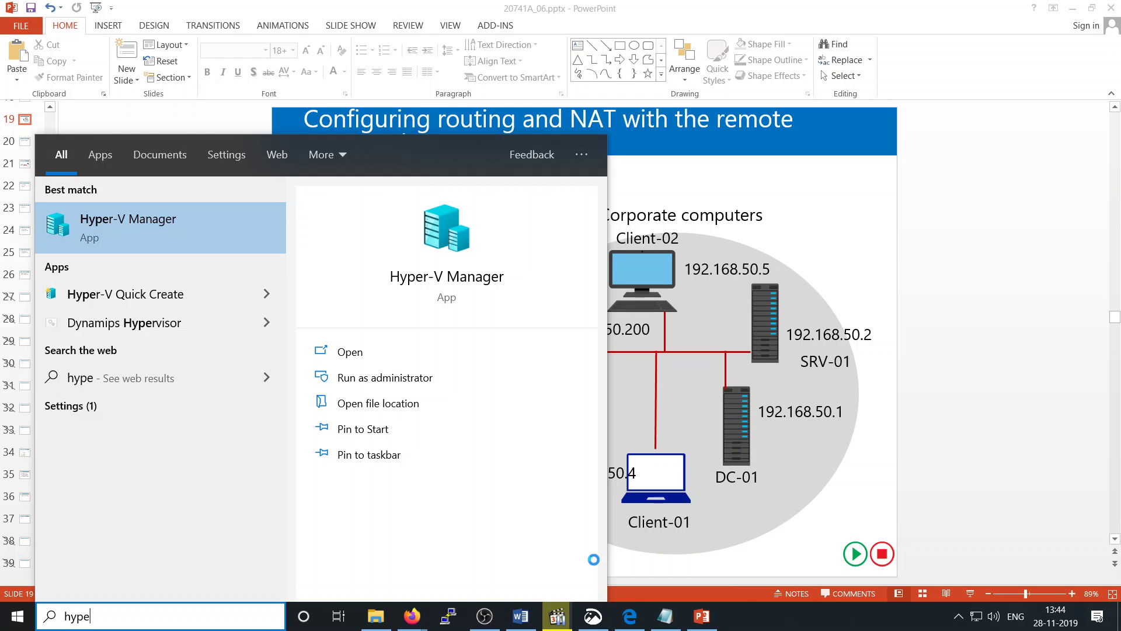
Step: Open Hyper-V Manager and start the DC-01 and SRV-02 Router virtual machines
left_click(152, 220)
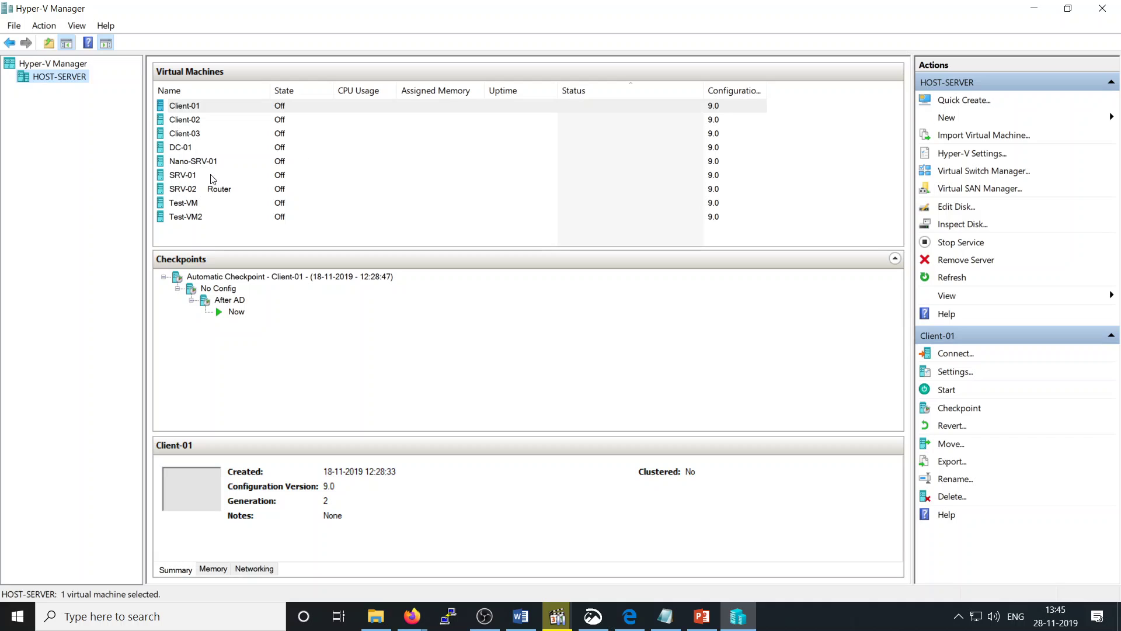
left_click(180, 149)
right_click(180, 149)
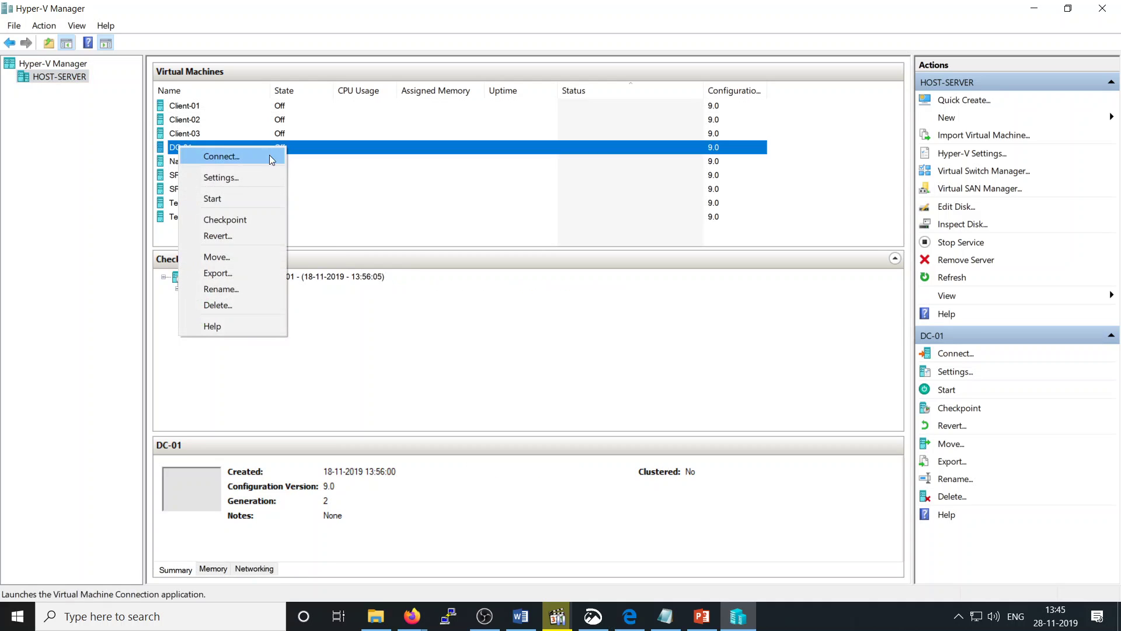
left_click(196, 197)
left_click(195, 175)
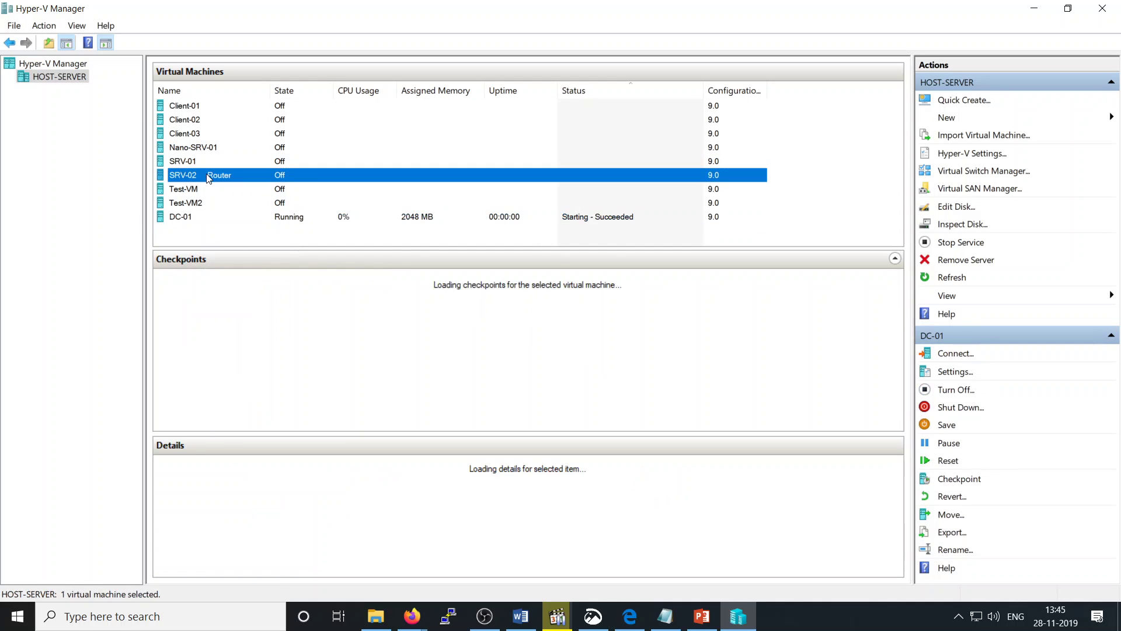
right_click(220, 174)
left_click(277, 225)
Step: Start SRV-01 and Client-01, then open a connection window to Client-01
left_click(178, 163)
right_click(178, 164)
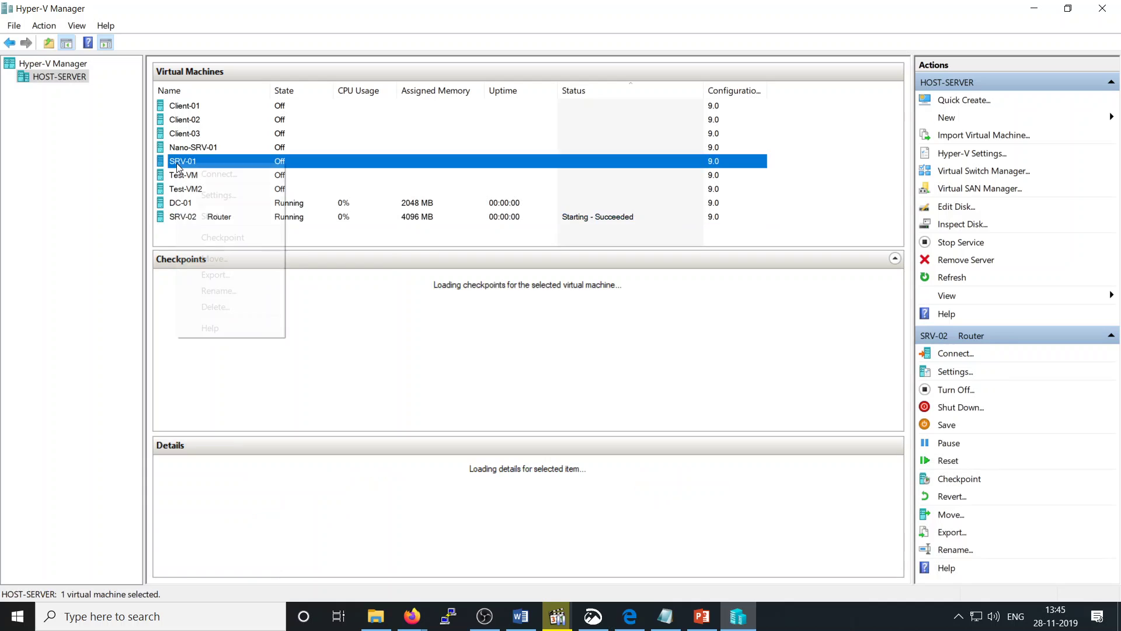
left_click(234, 216)
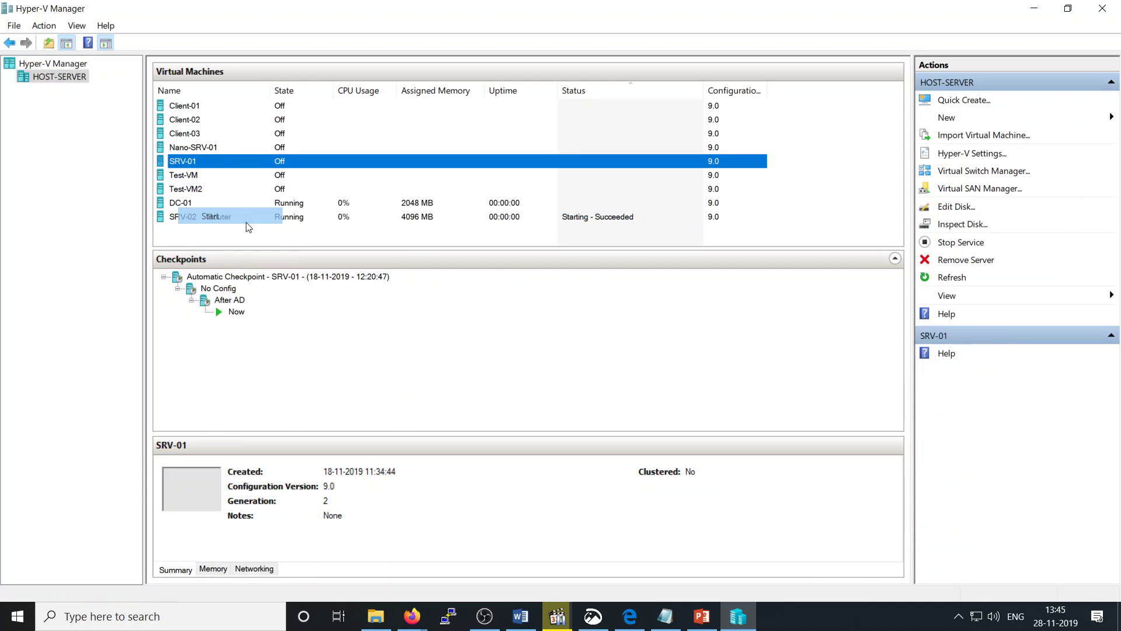
left_click(225, 106)
right_click(223, 107)
left_click(257, 157)
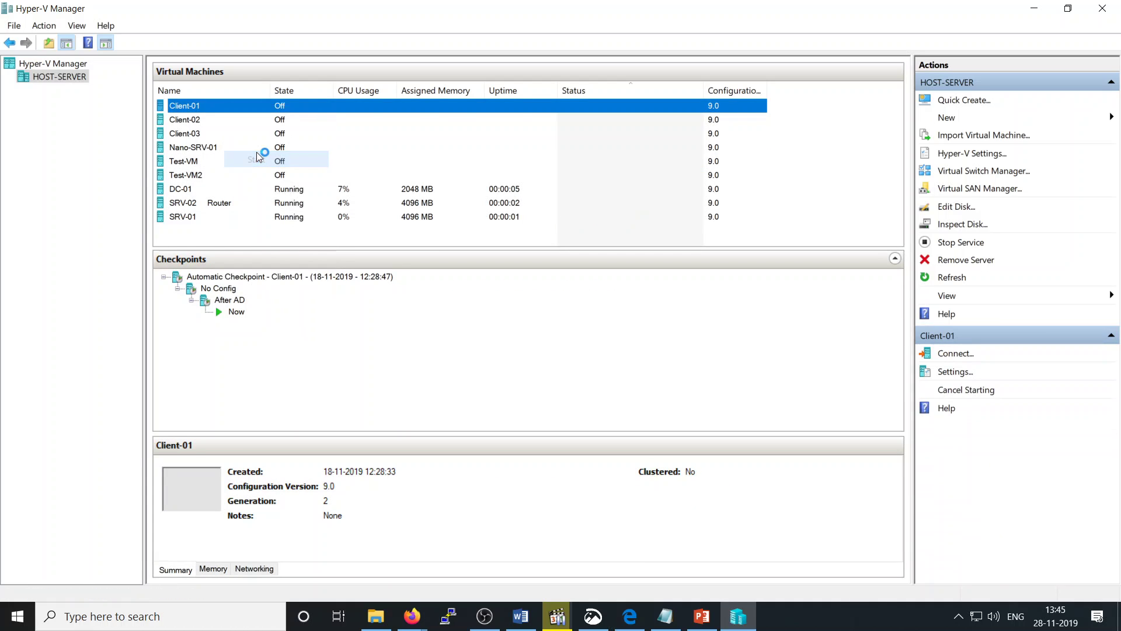
key("Return")
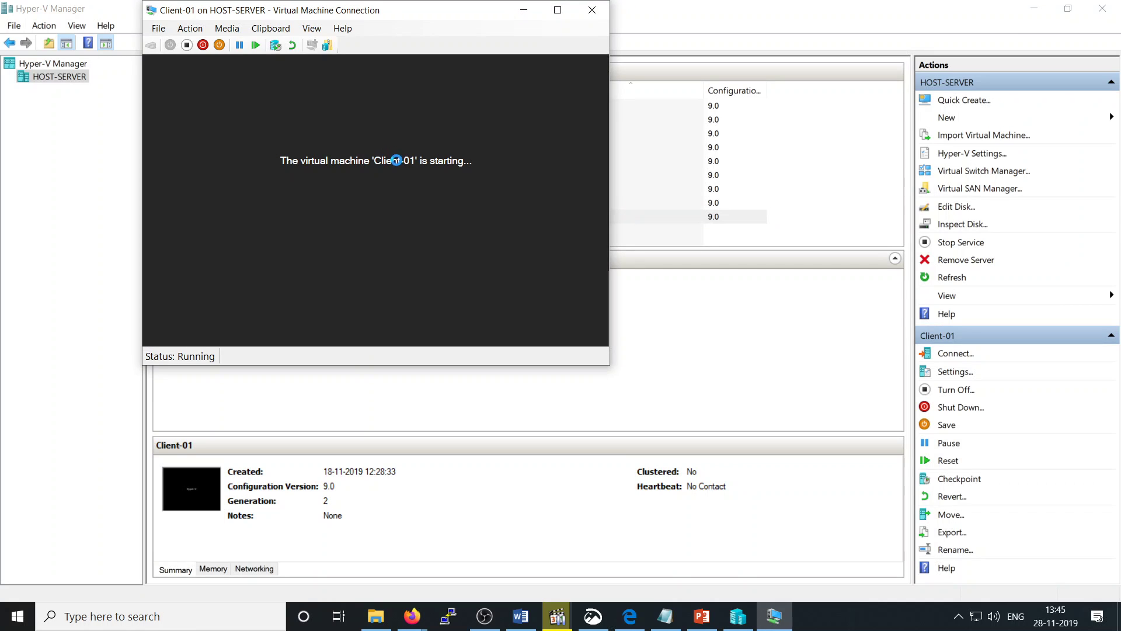
Step: Back in the machine list, connect to the running SRV-02 Router virtual machine
left_click(63, 234)
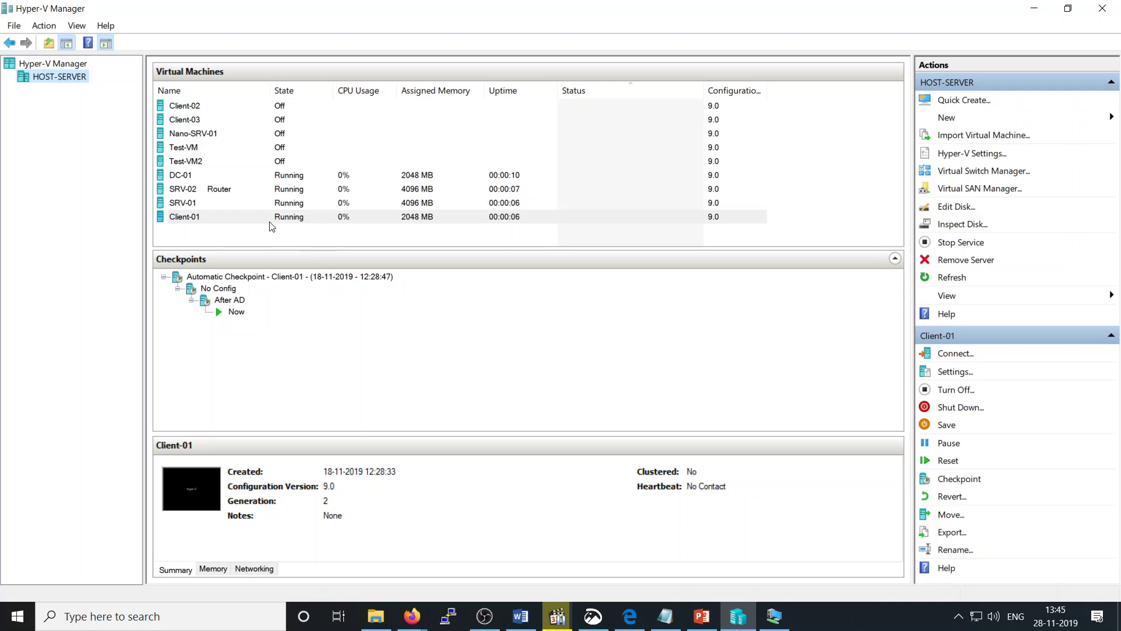
left_click(288, 190)
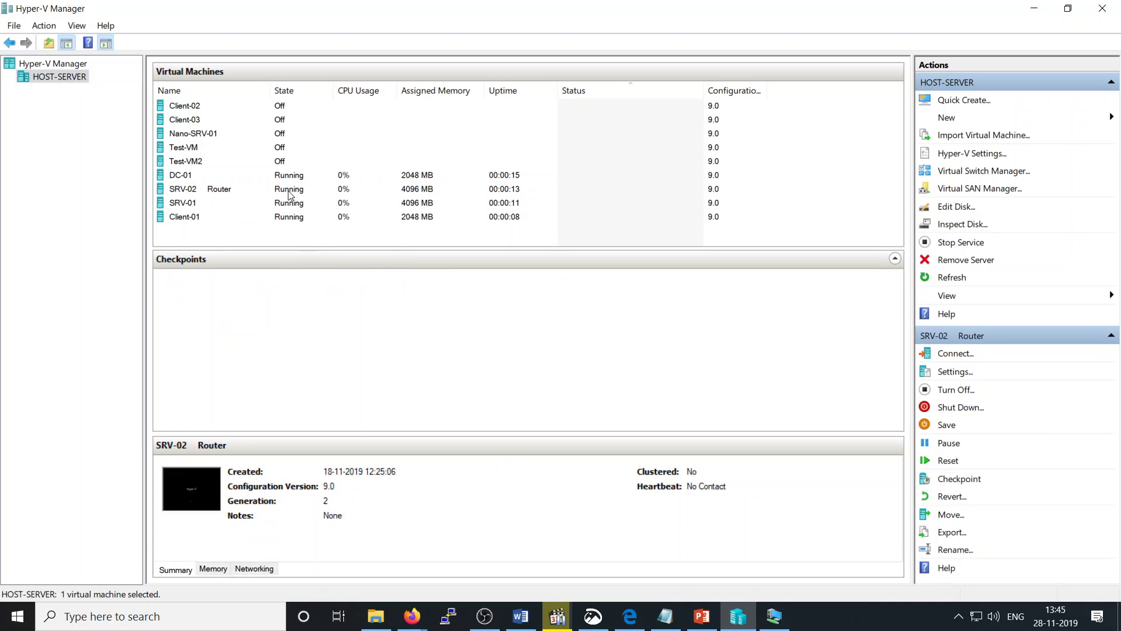
right_click(288, 191)
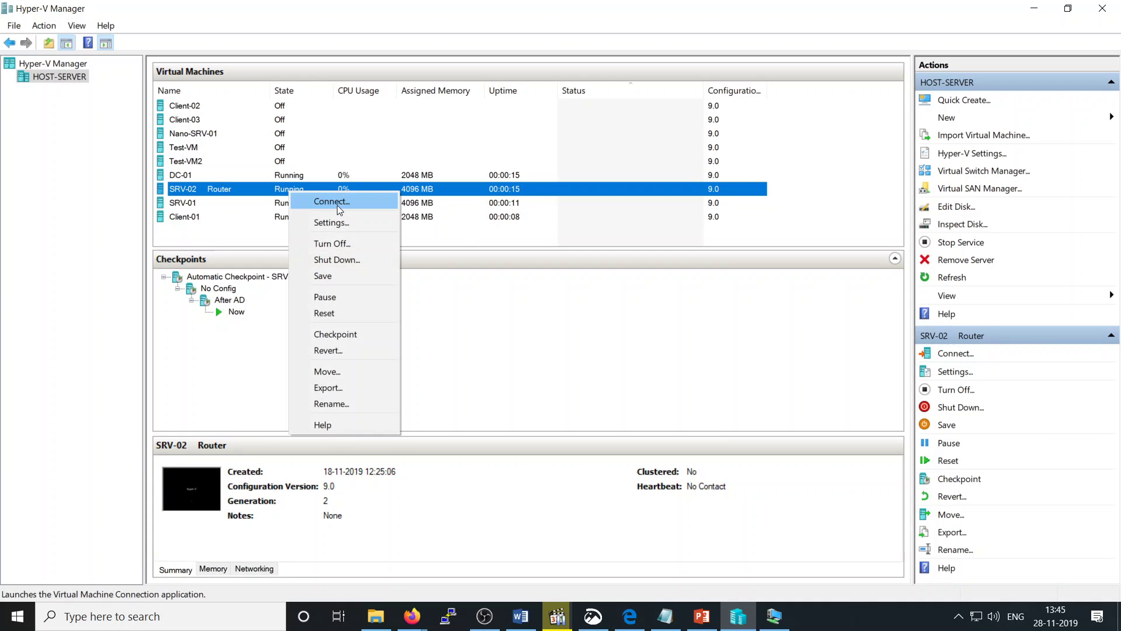
left_click(337, 204)
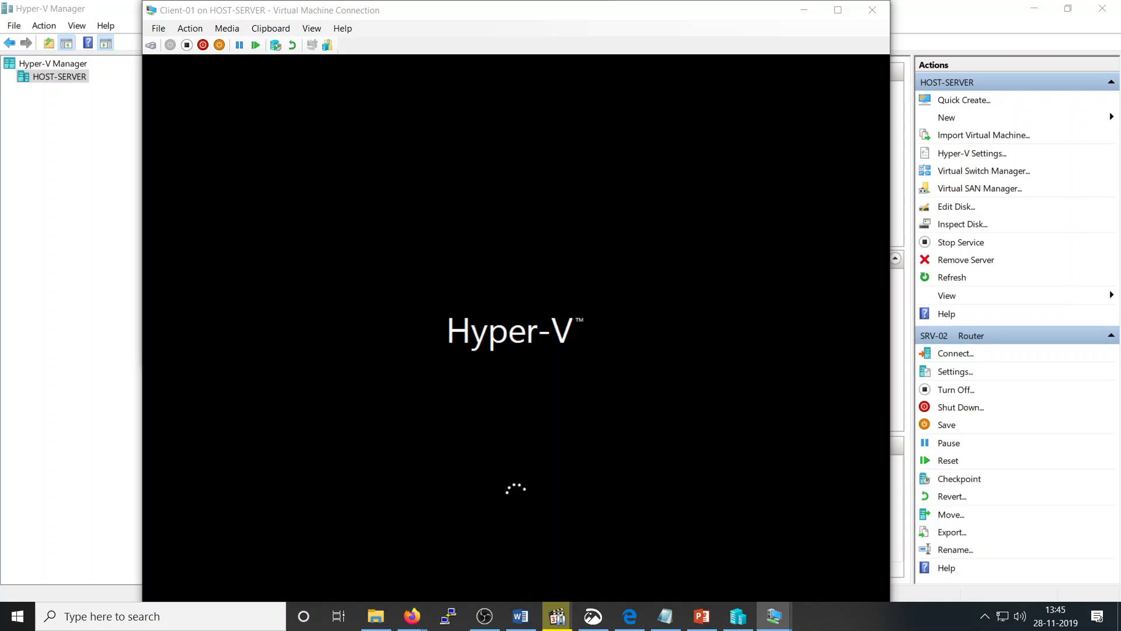
Step: In Client-01's settings, switch its network adapter to InternalSwitch-01, apply, and close settings
left_click(165, 32)
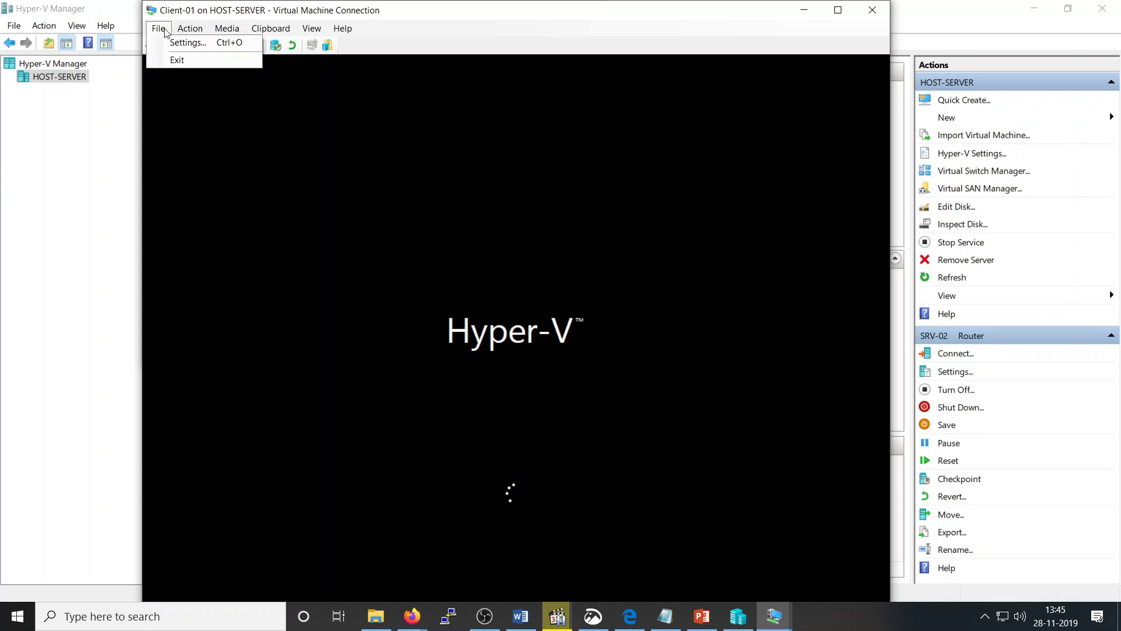
left_click(187, 43)
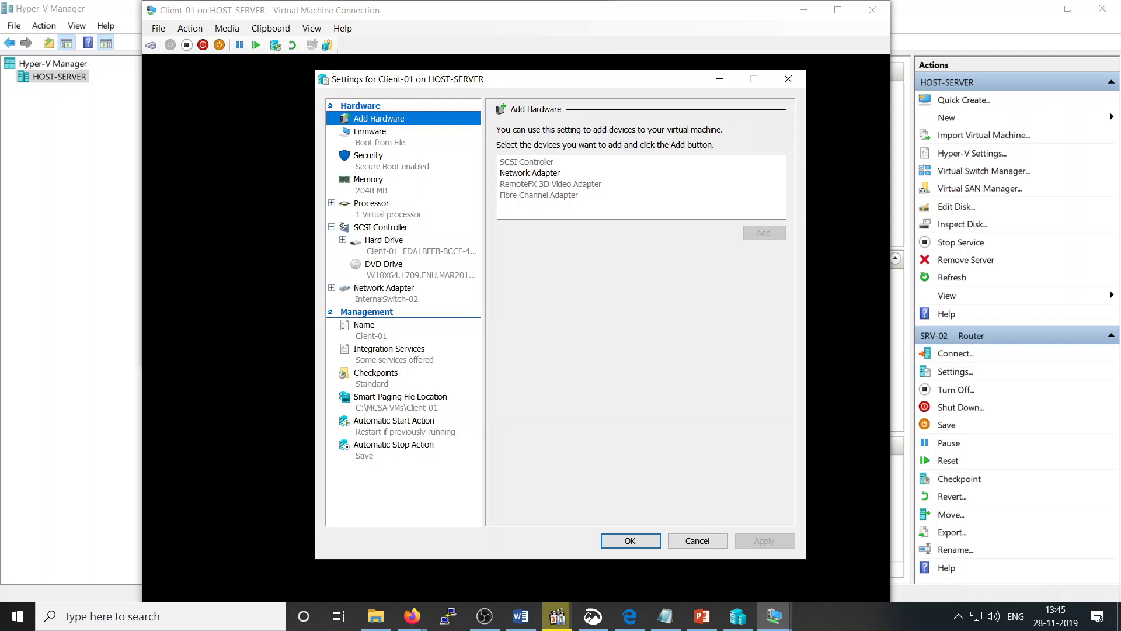
left_click(375, 301)
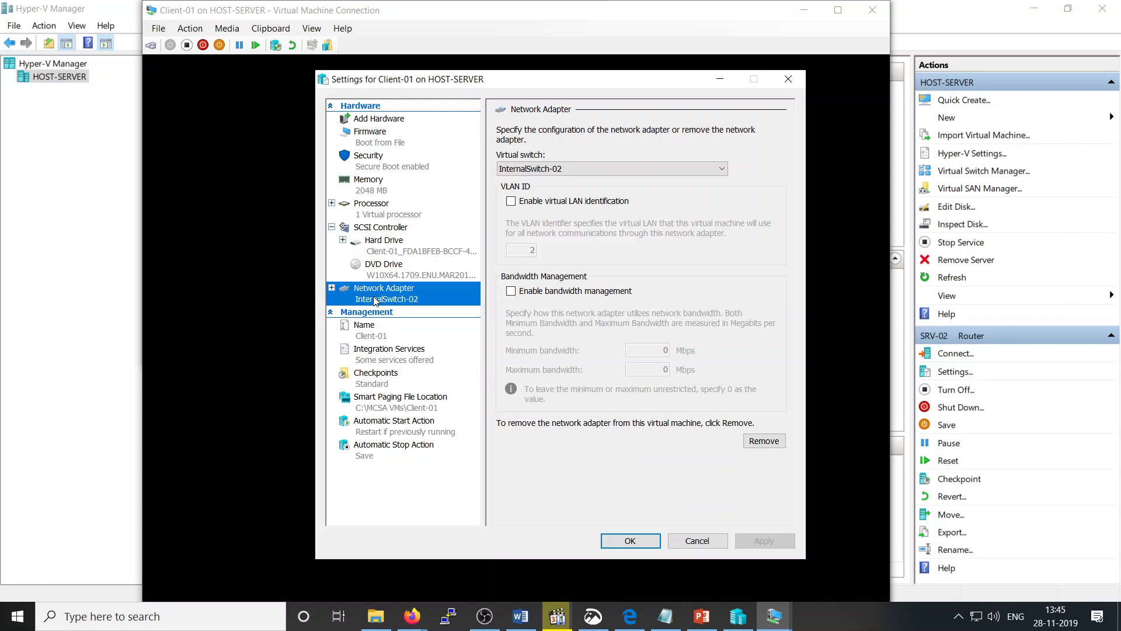
left_click(561, 170)
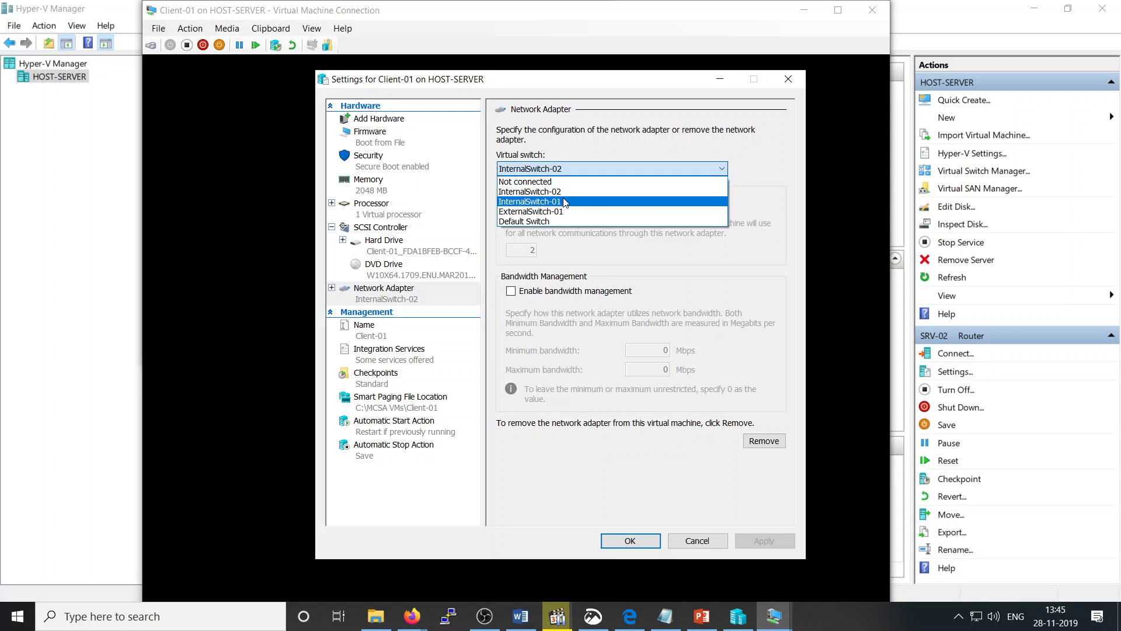
left_click(564, 200)
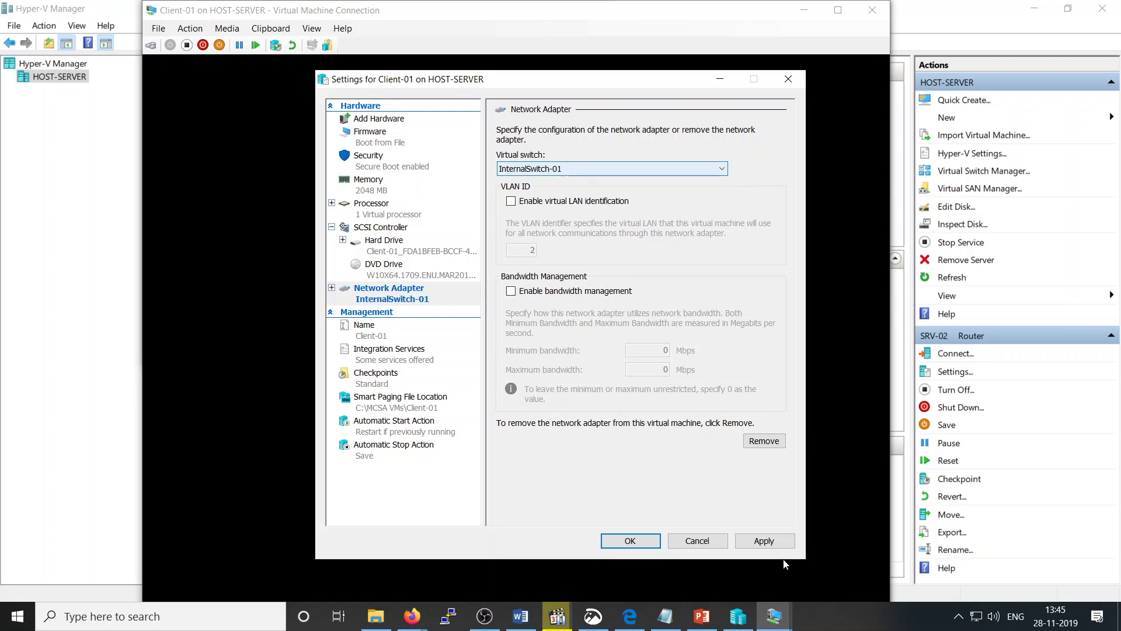
left_click(756, 540)
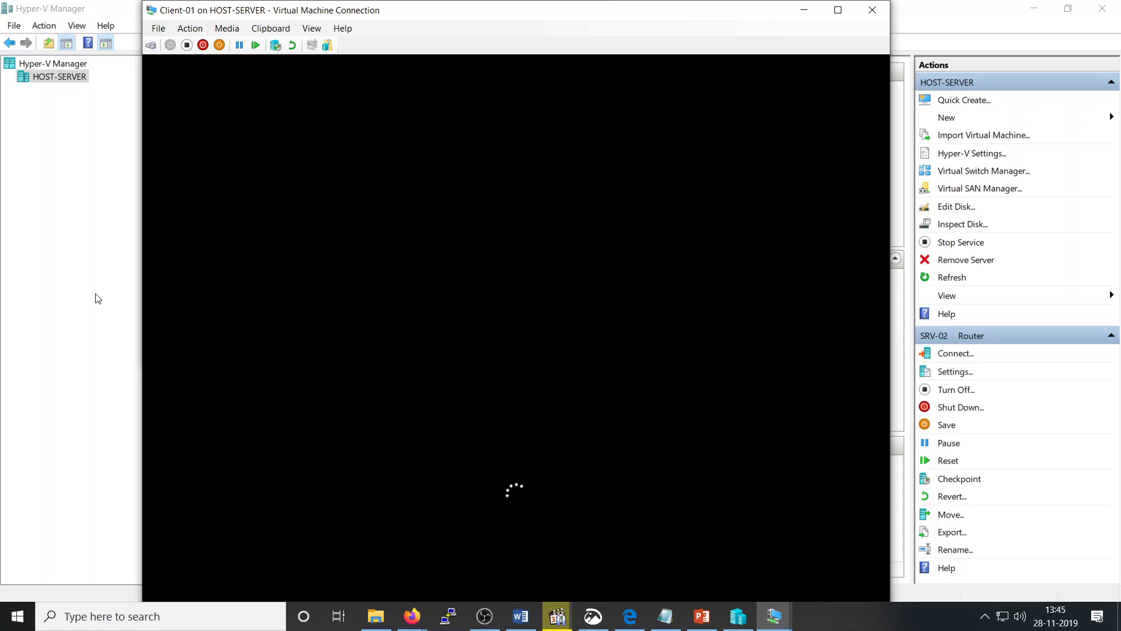
left_click(69, 287)
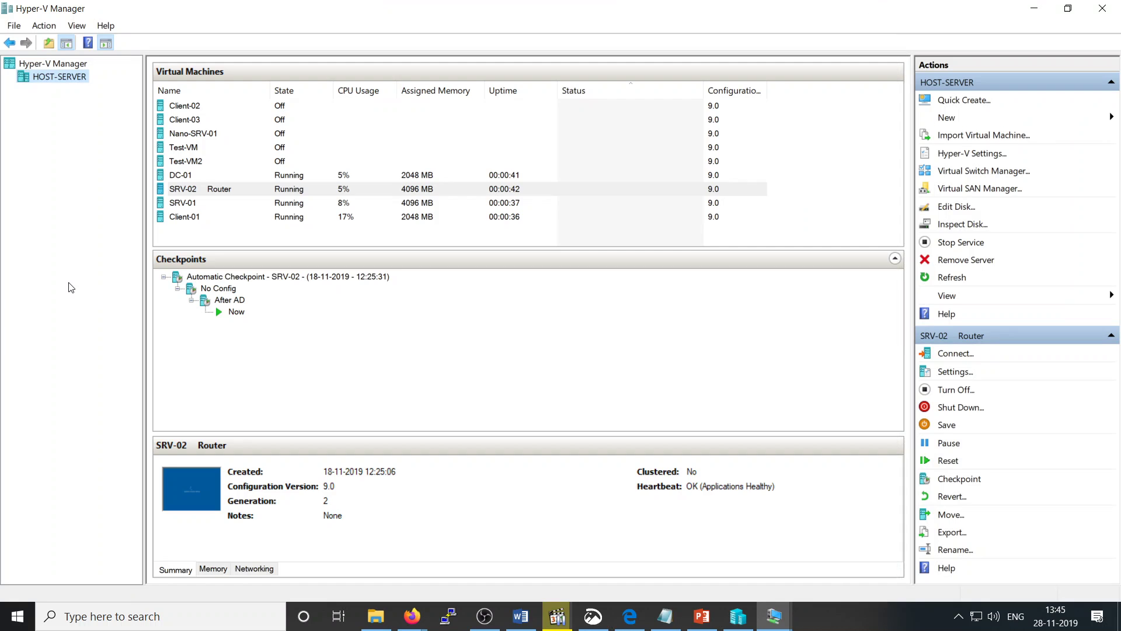
Step: Set SRV-02's second network adapter to ExternalSwitch-01, apply, and save the settings
left_click(287, 205)
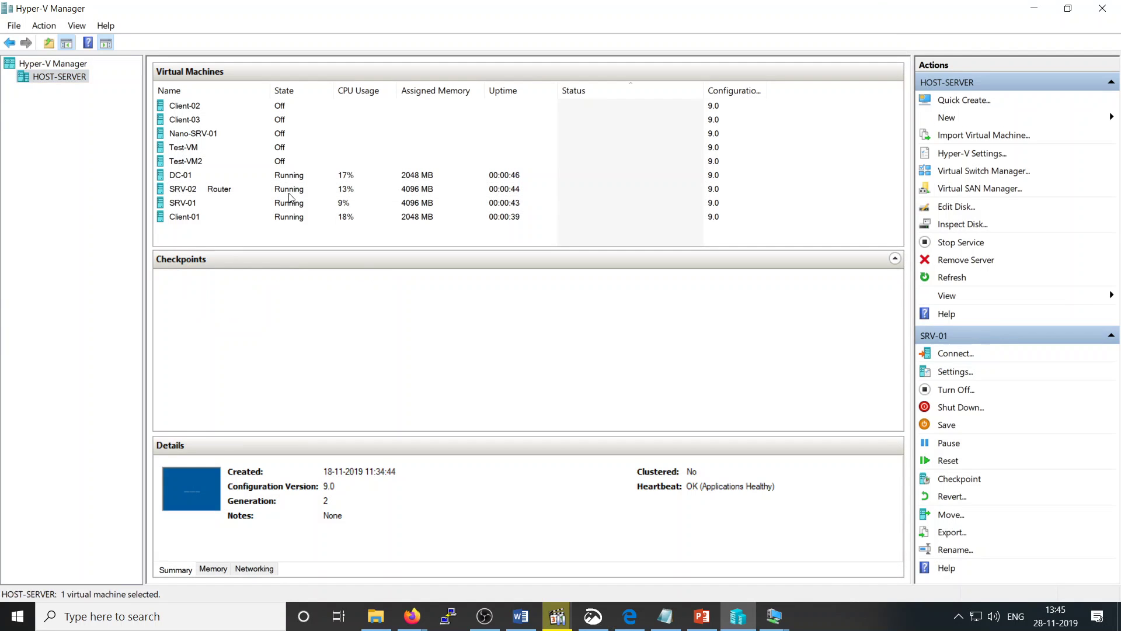
left_click(288, 191)
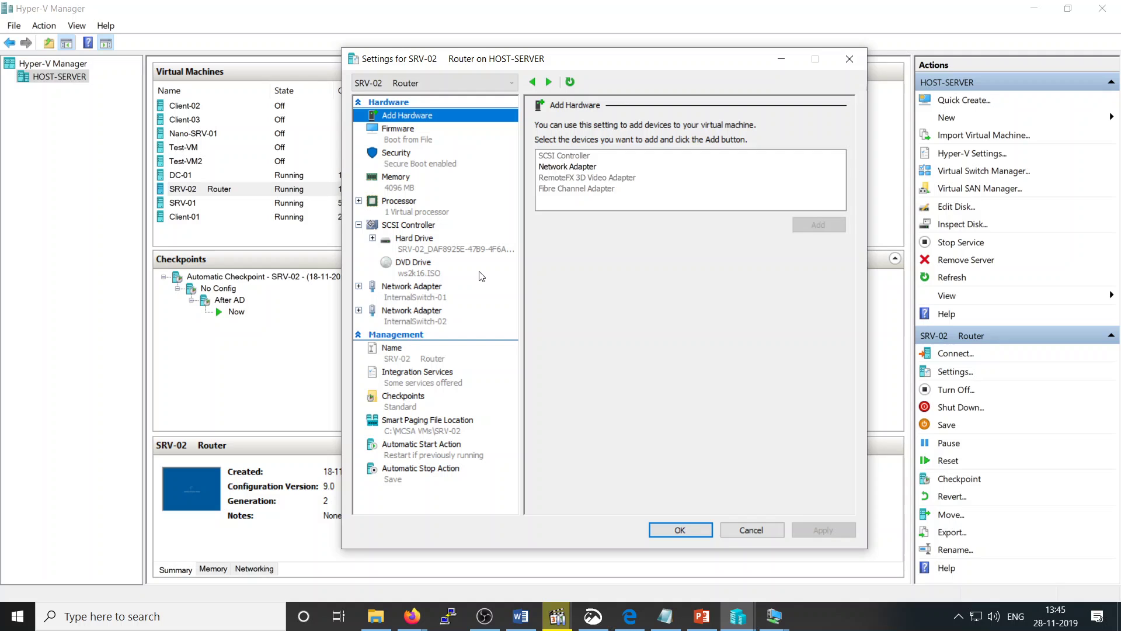
left_click(430, 318)
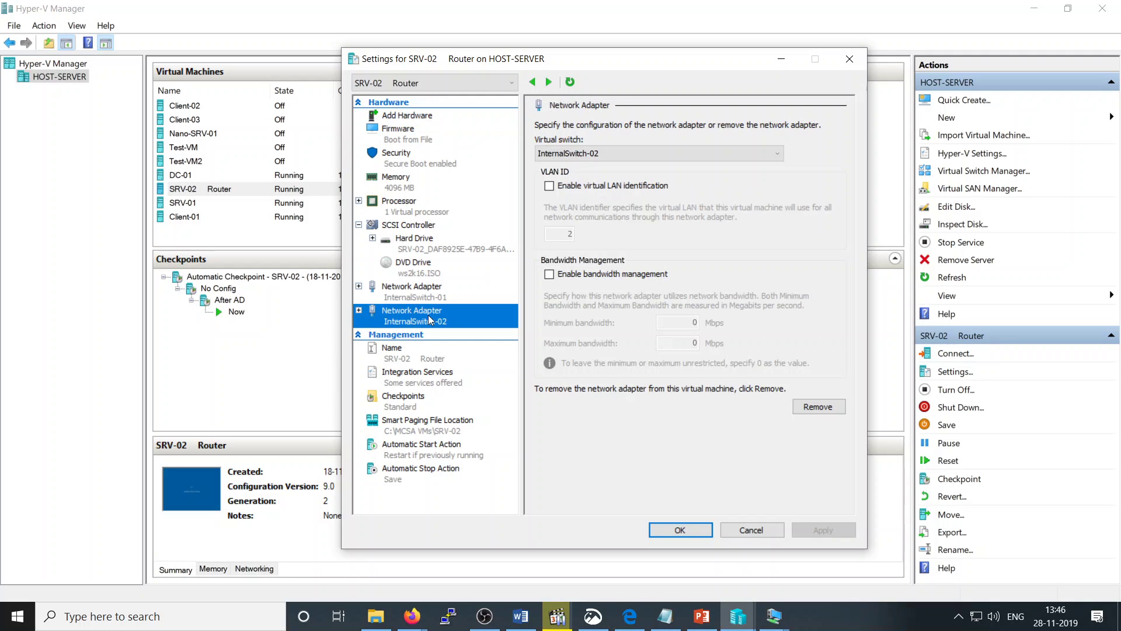
left_click(610, 152)
left_click(629, 166)
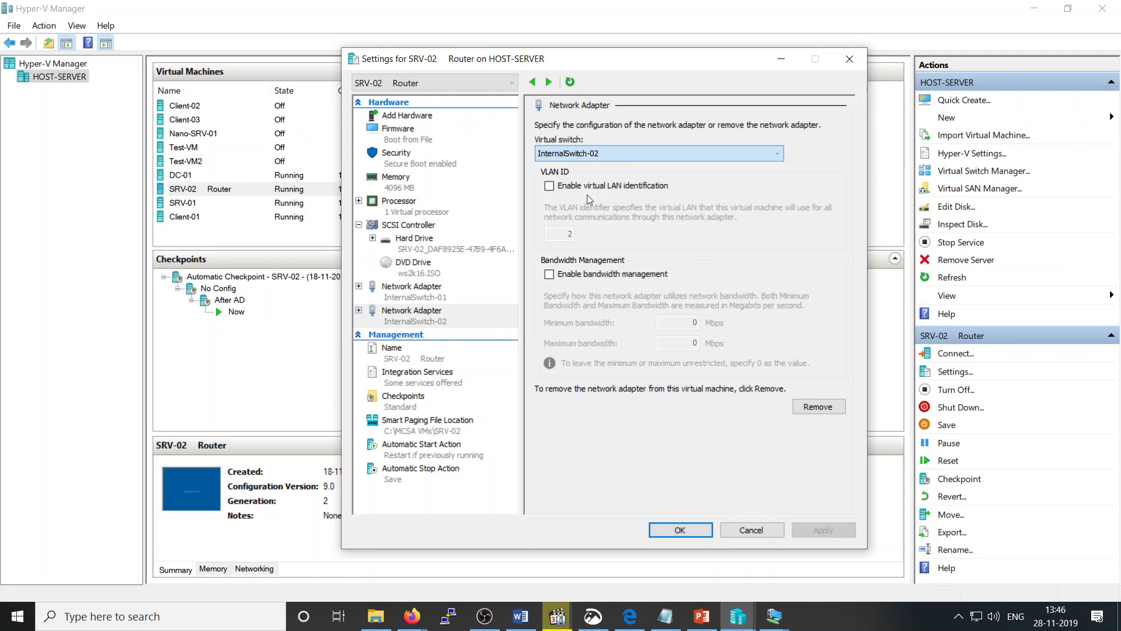
key("Down")
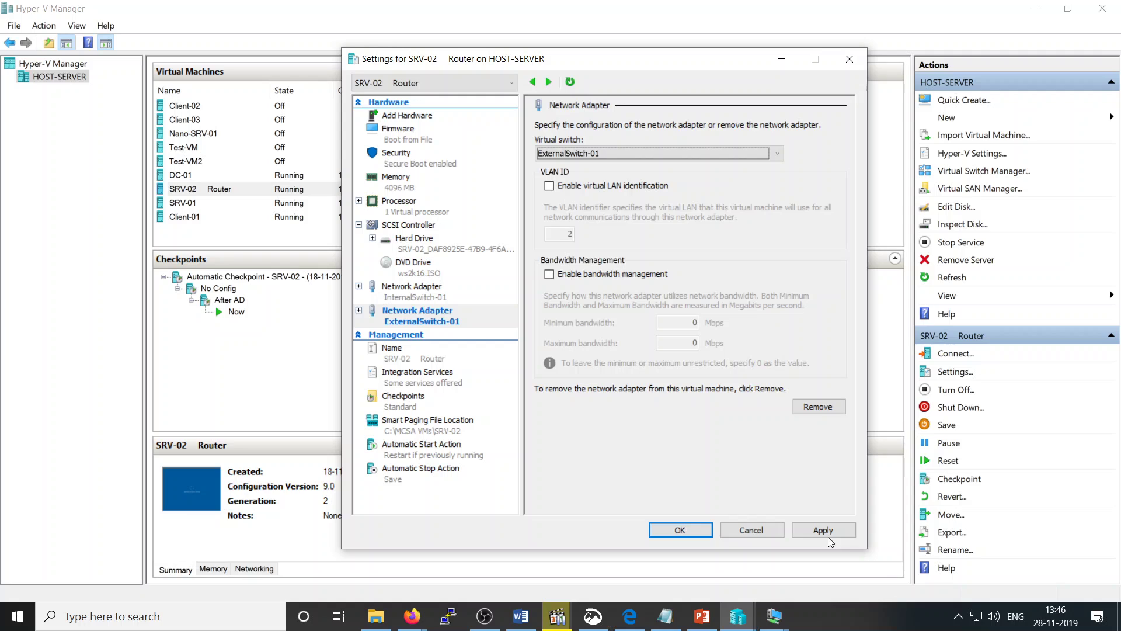
left_click(827, 531)
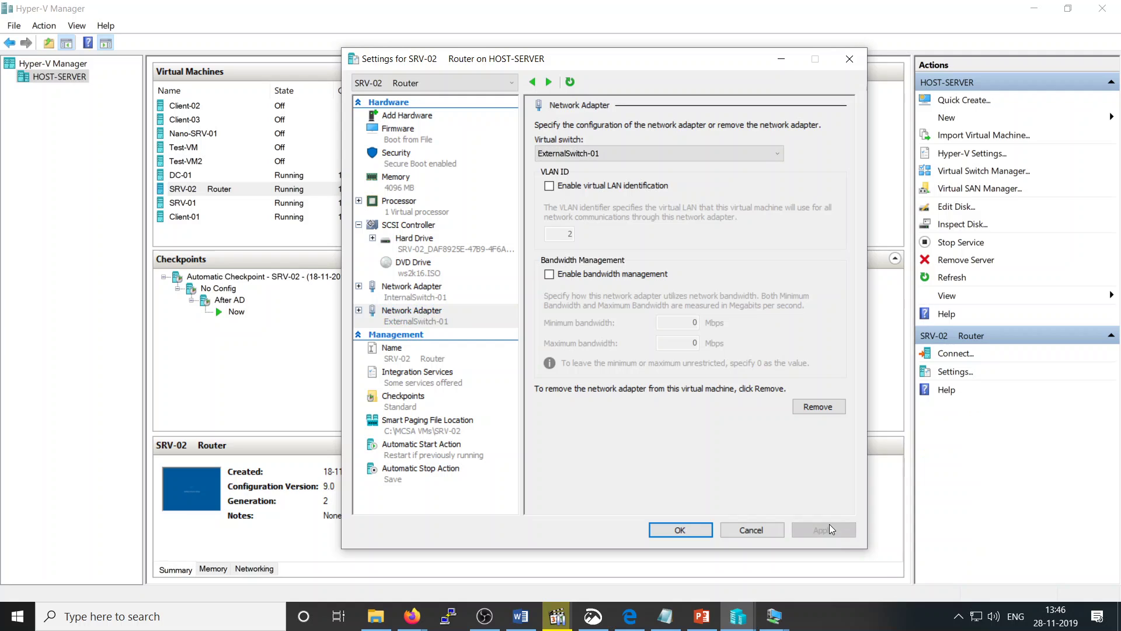
left_click(680, 529)
Step: Connect to SRV-02's console from its right-click menu
right_click(333, 188)
left_click(375, 196)
left_click(414, 238)
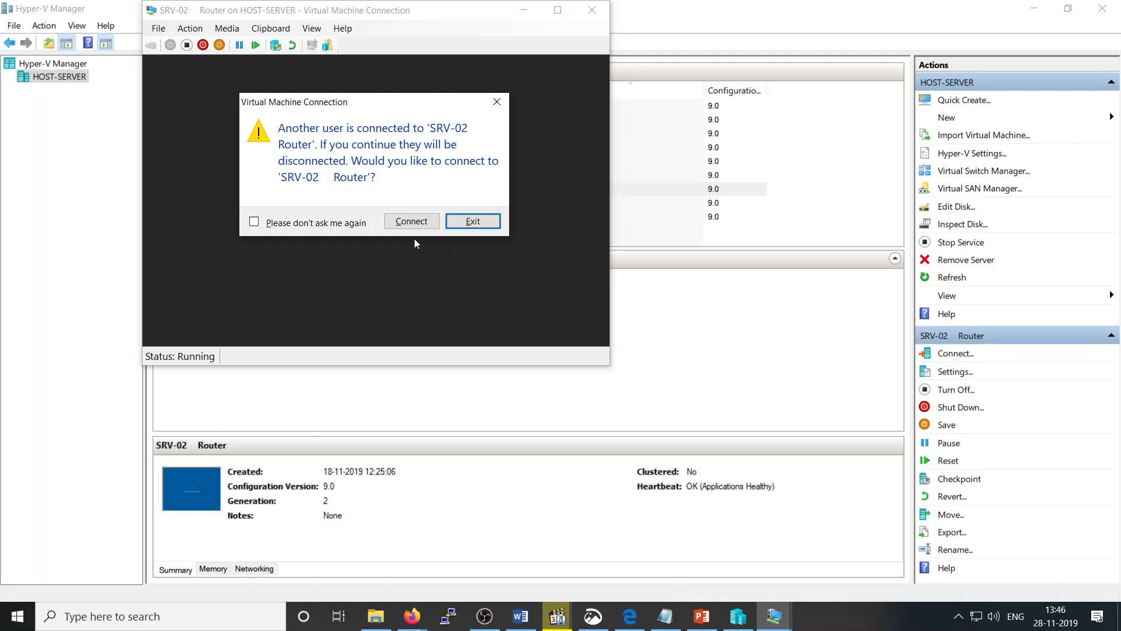
Step: Decline taking over the other user's session and bring SRV-02's window forward, maximized
left_click(454, 228)
left_click(783, 622)
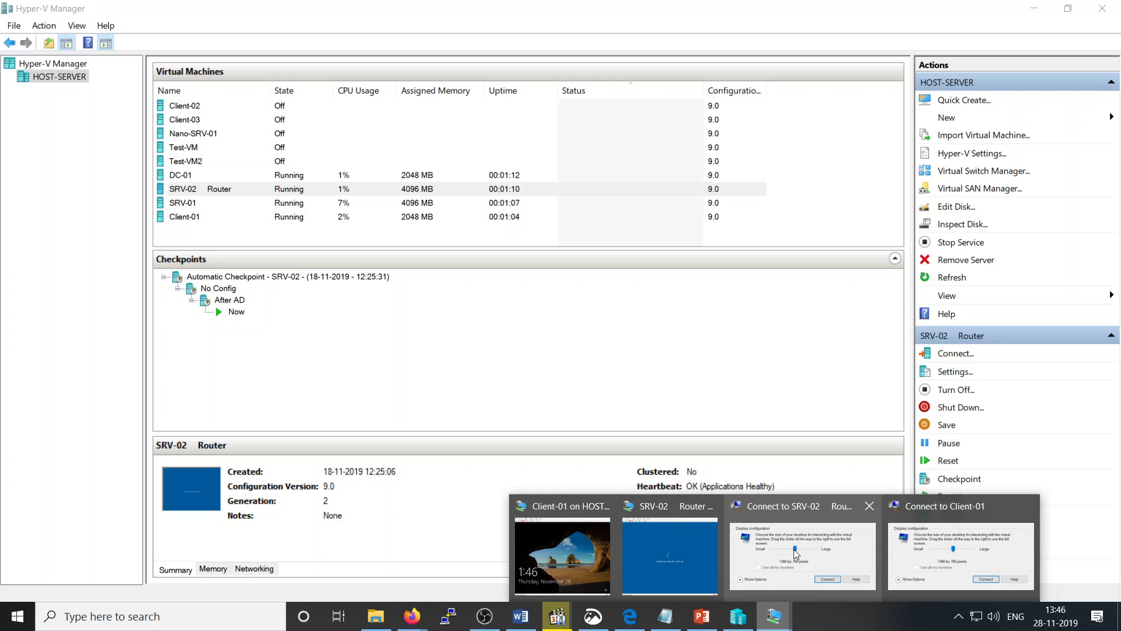
left_click(793, 548)
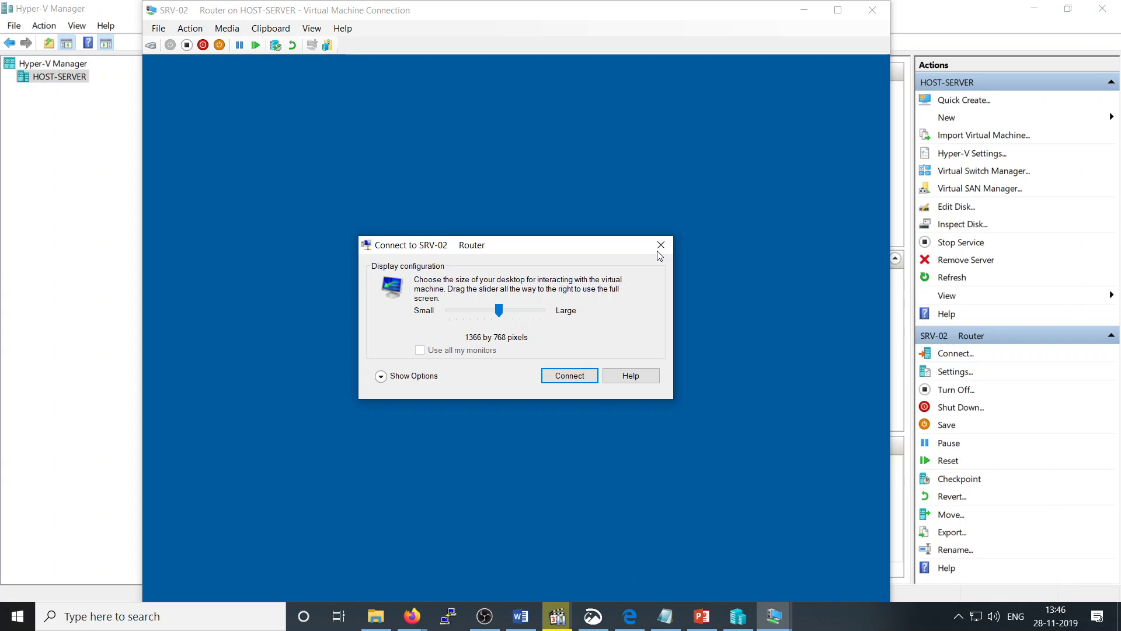
left_click(658, 243)
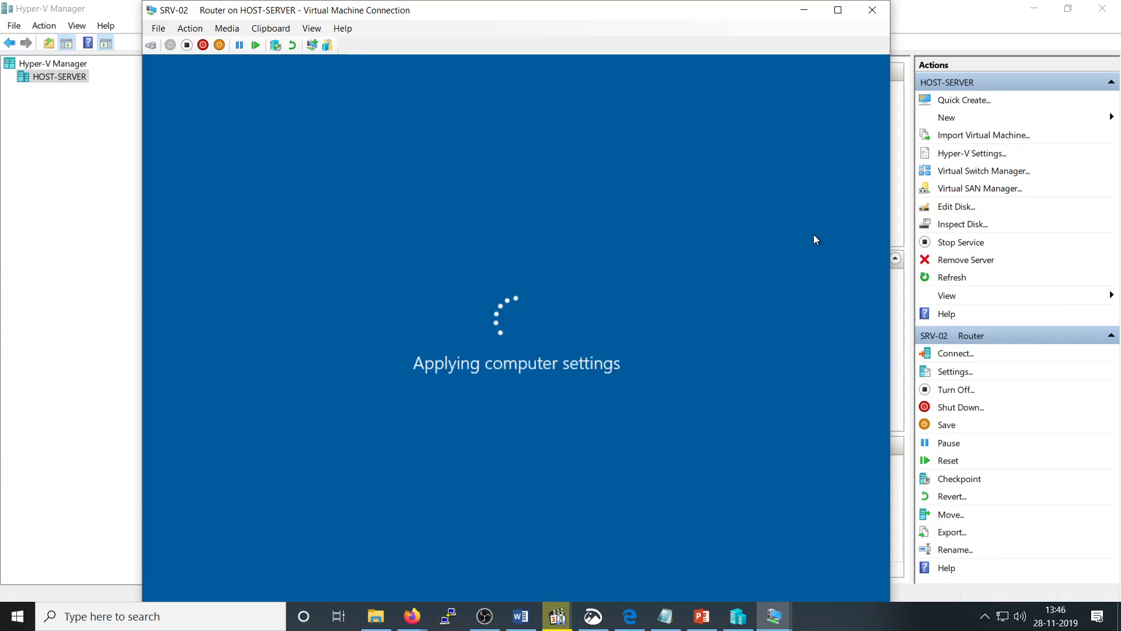
left_click(836, 10)
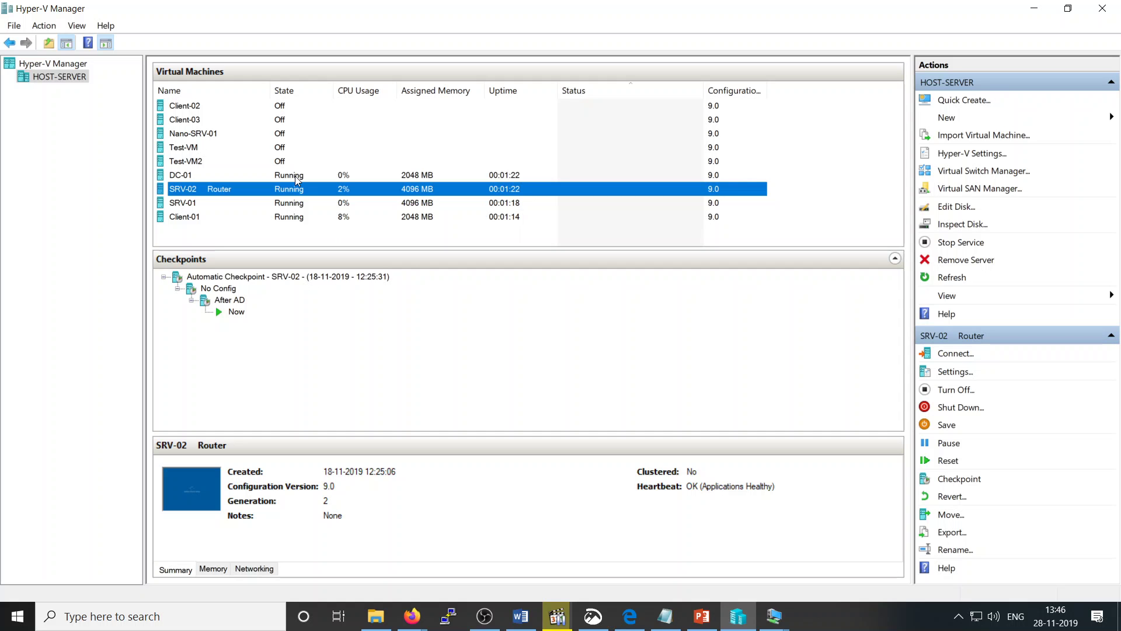
Step: Sign in to SRV-02 with the administrator password, then return to Hyper-V Manager
right_click(296, 190)
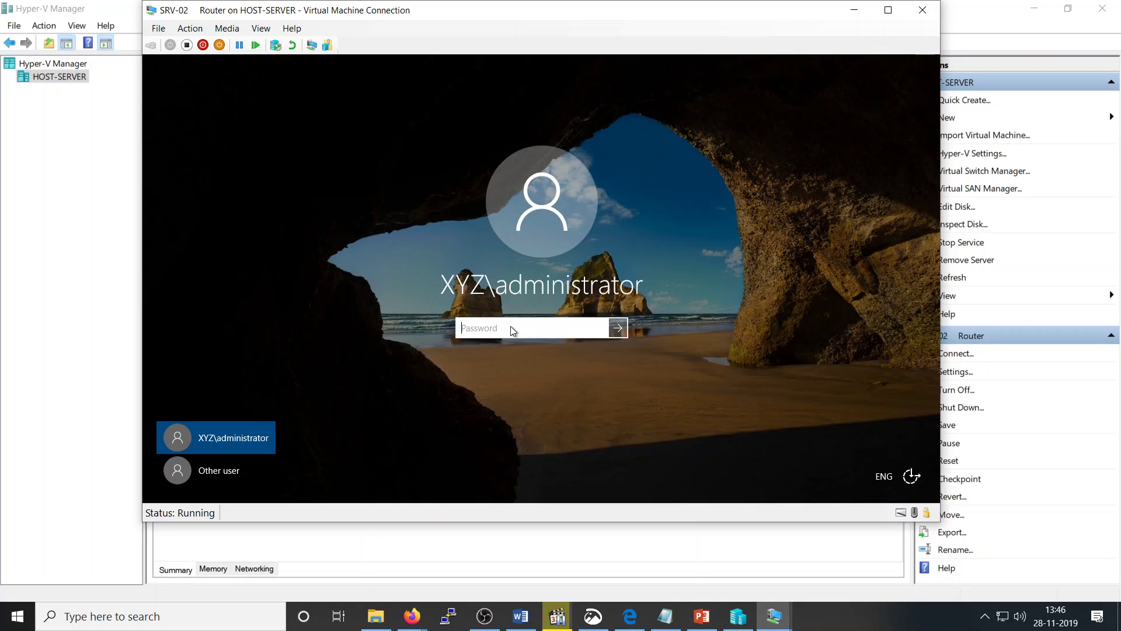
type("•••••")
key("Return")
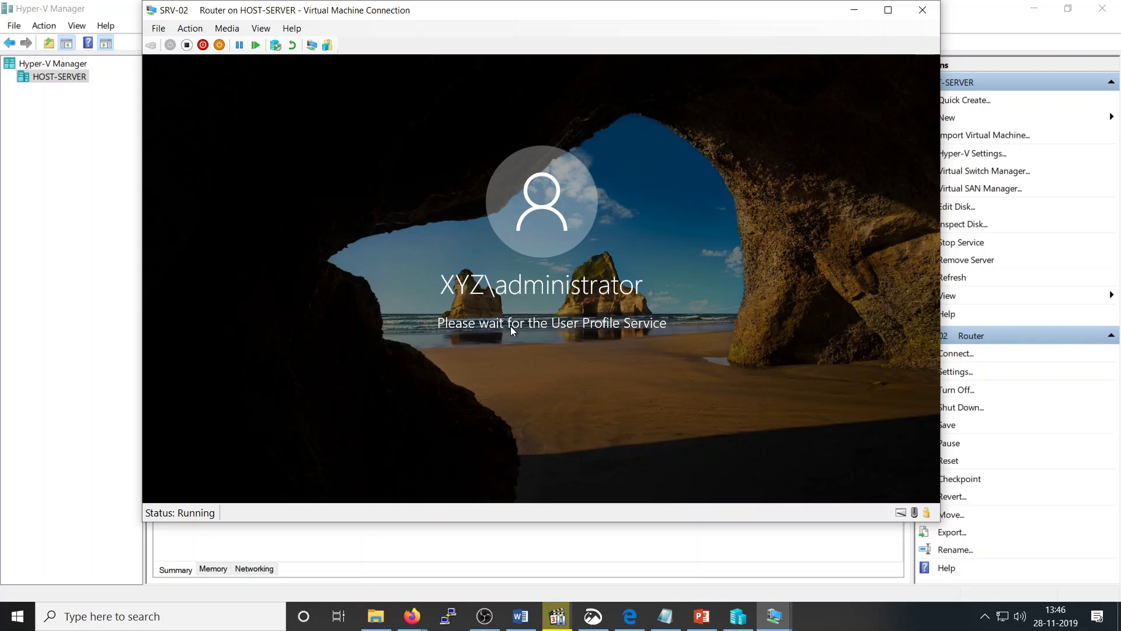
left_click(739, 621)
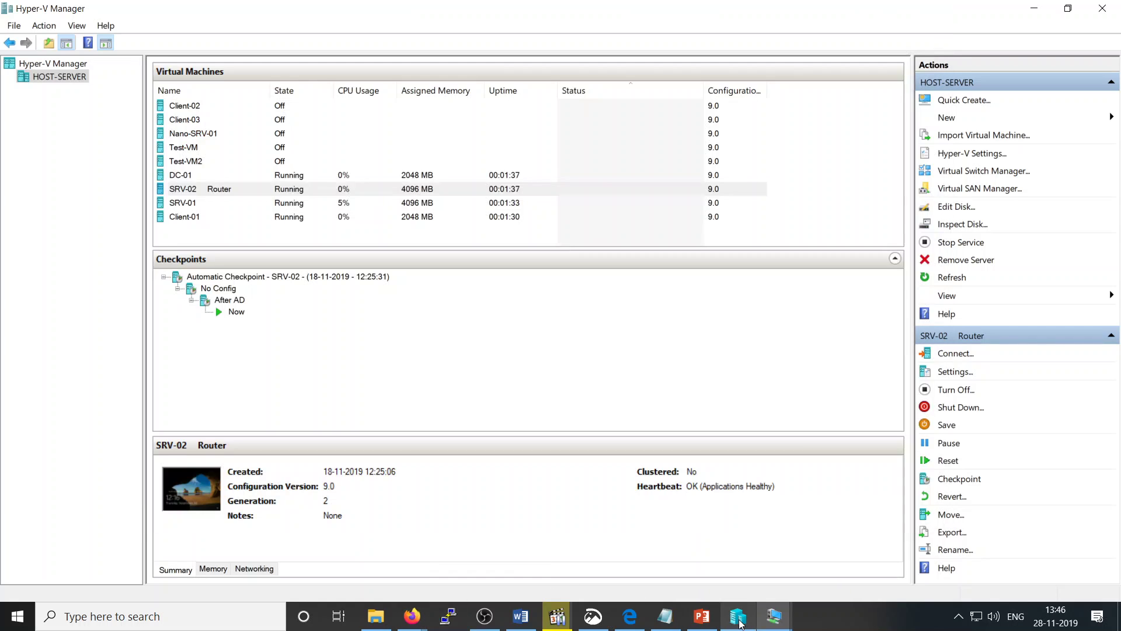
left_click(993, 170)
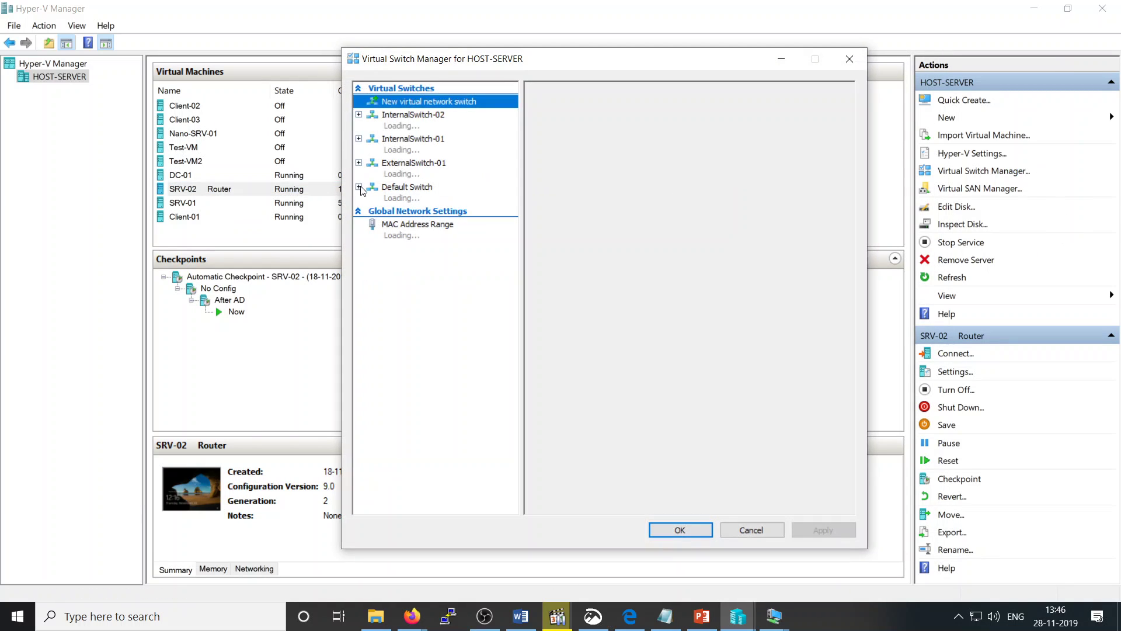
left_click(415, 166)
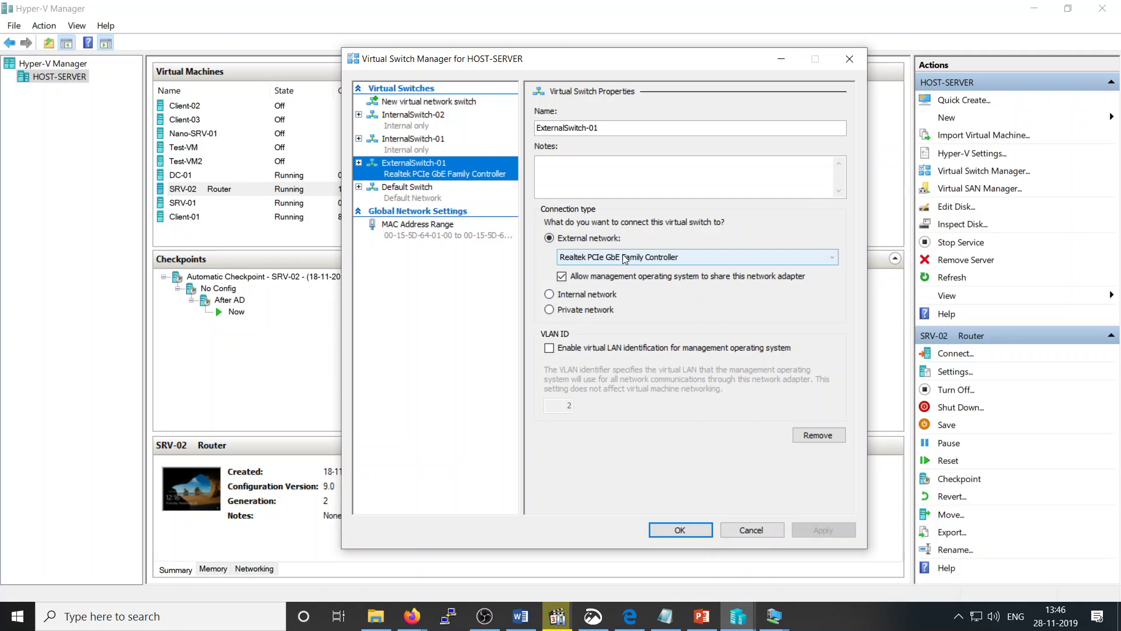
left_click(679, 531)
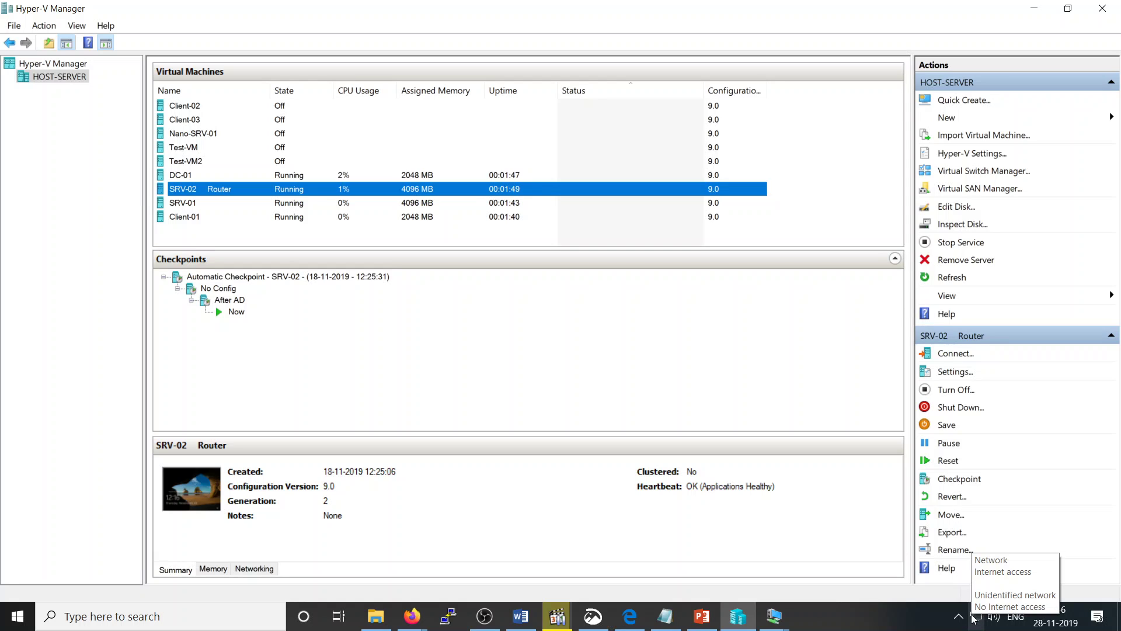
Step: Connect to SRV-02, then switch to Client-01 and sign in with its password
right_click(397, 189)
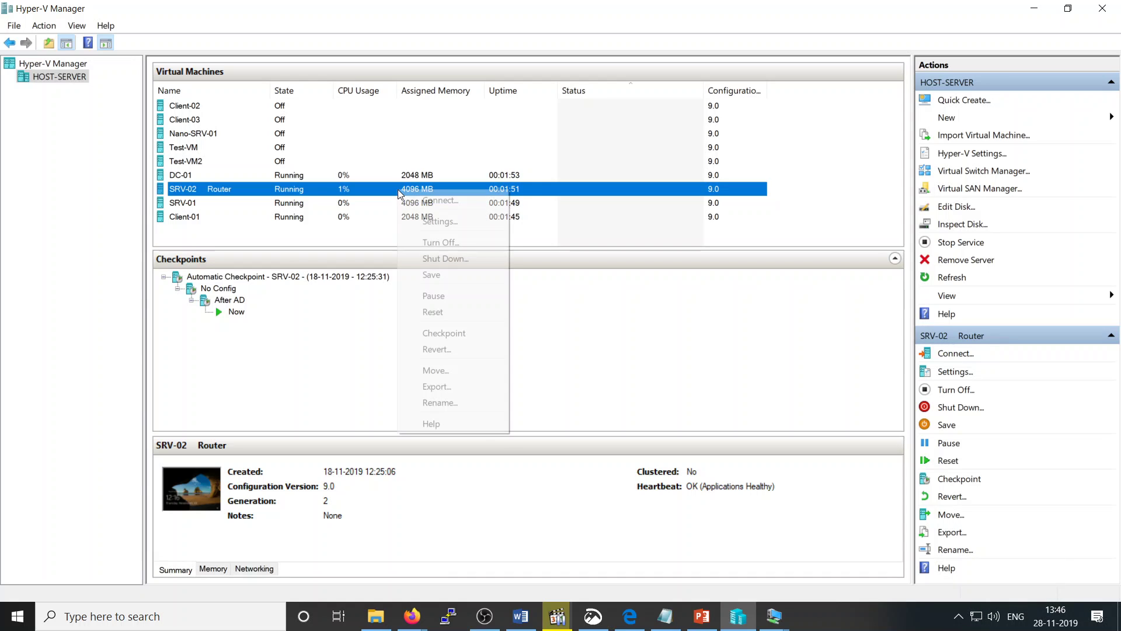
left_click(425, 200)
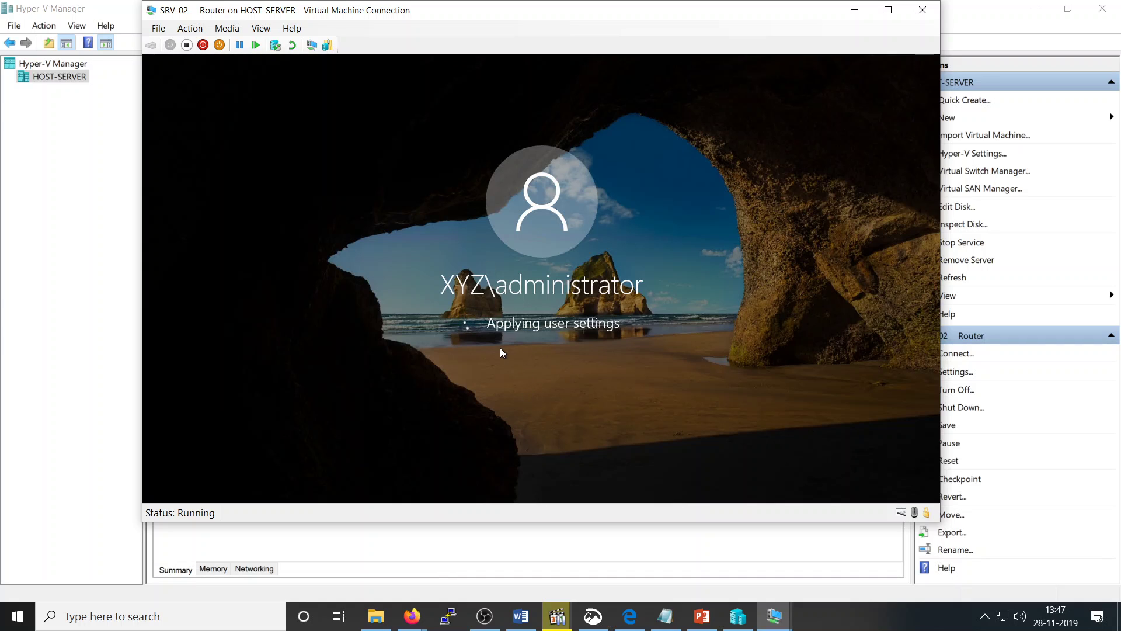
left_click(774, 618)
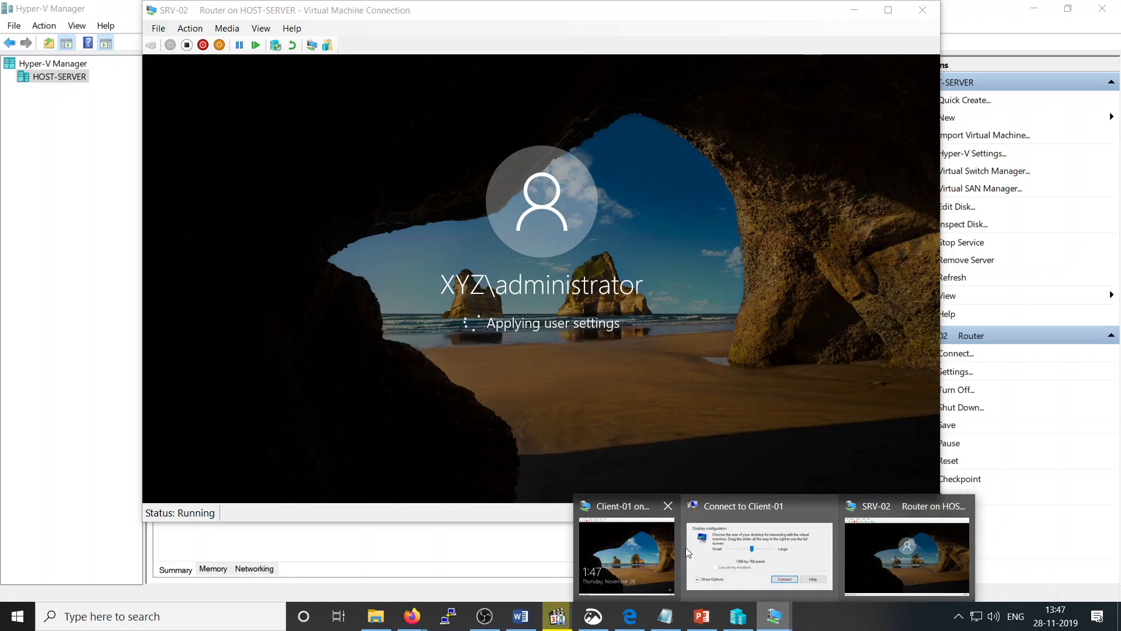
left_click(643, 551)
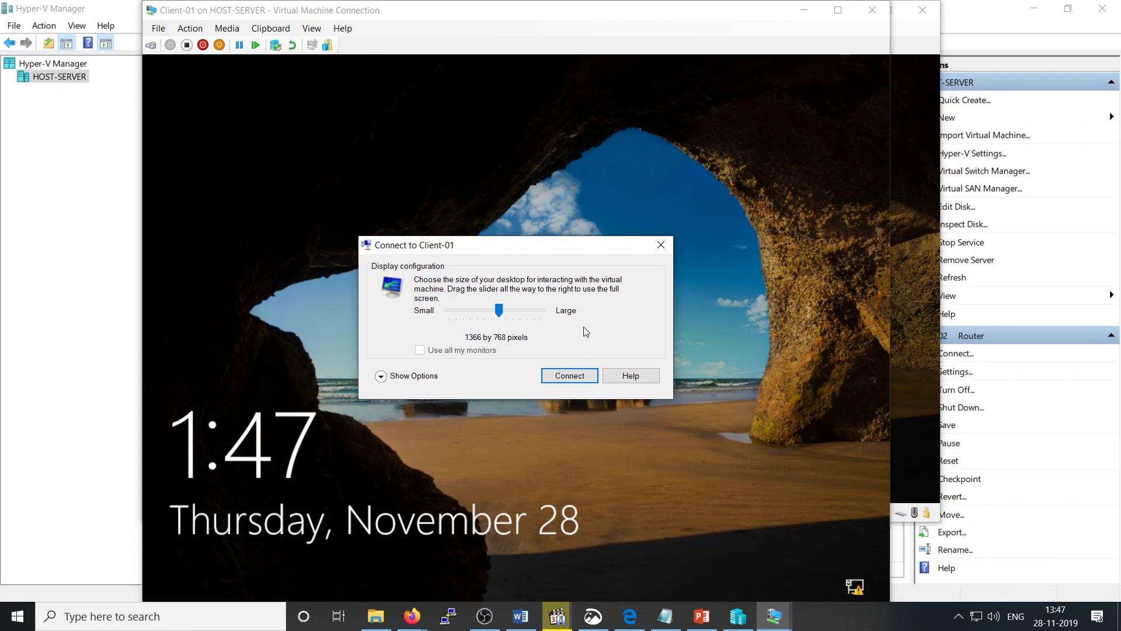
left_click(660, 244)
left_click(527, 399)
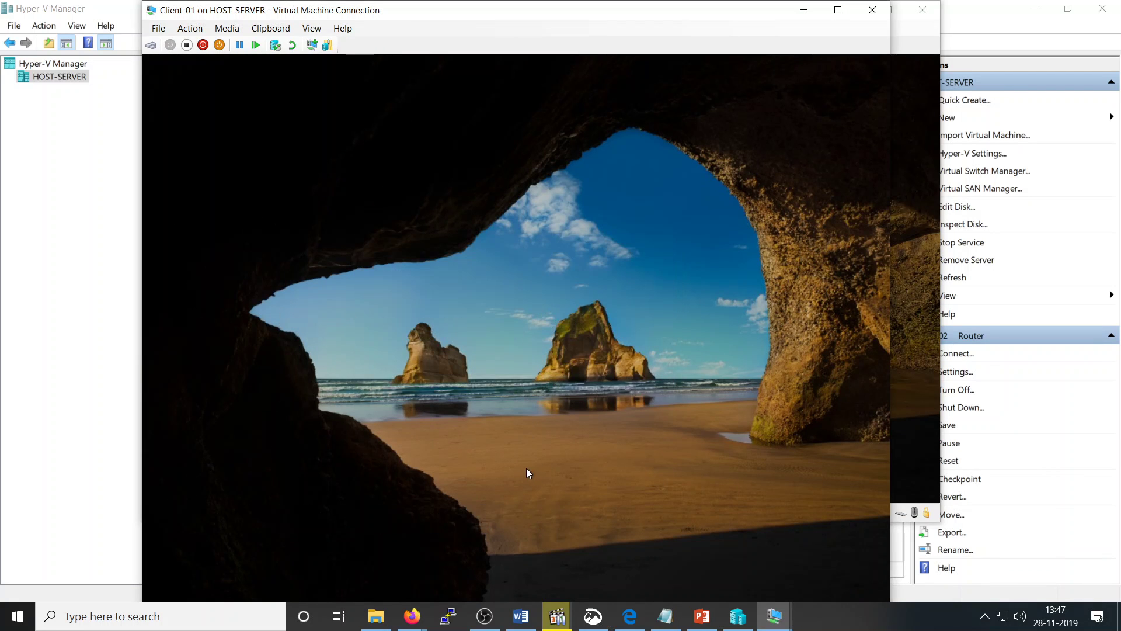
type("••••••••")
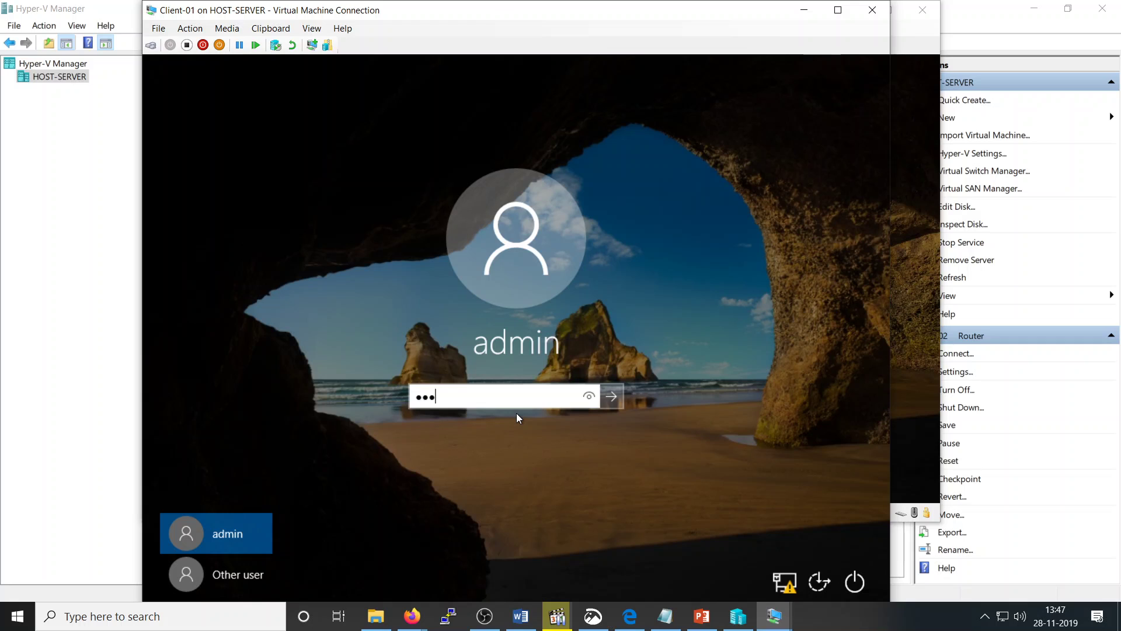
key("Return")
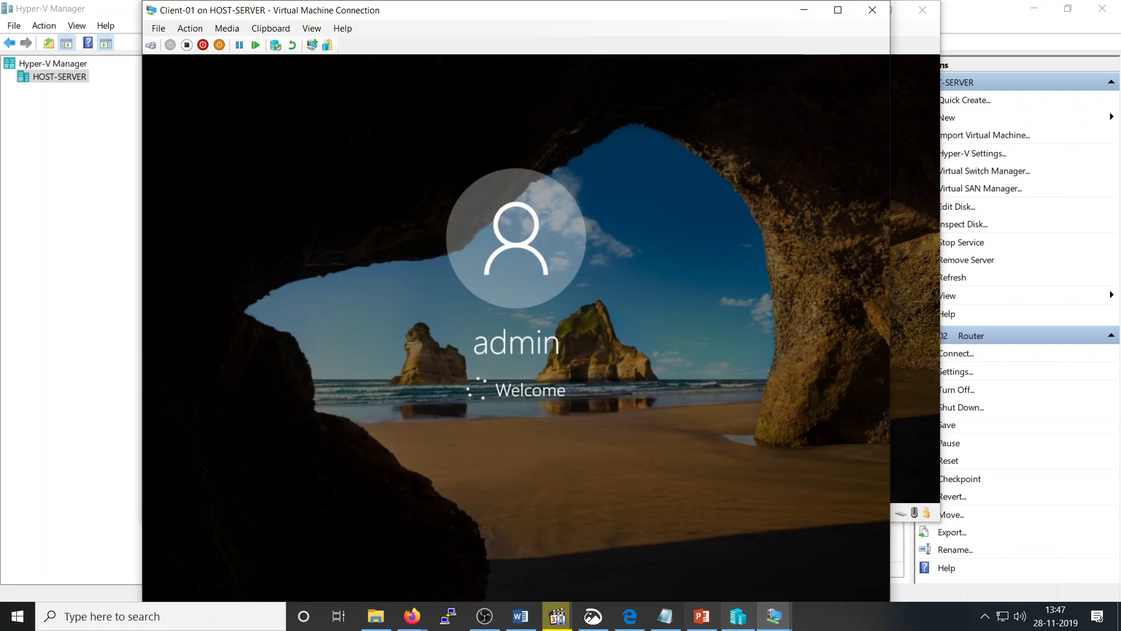
Step: Glance at the SRV-02 window, then return to Client-01's desktop
left_click(772, 618)
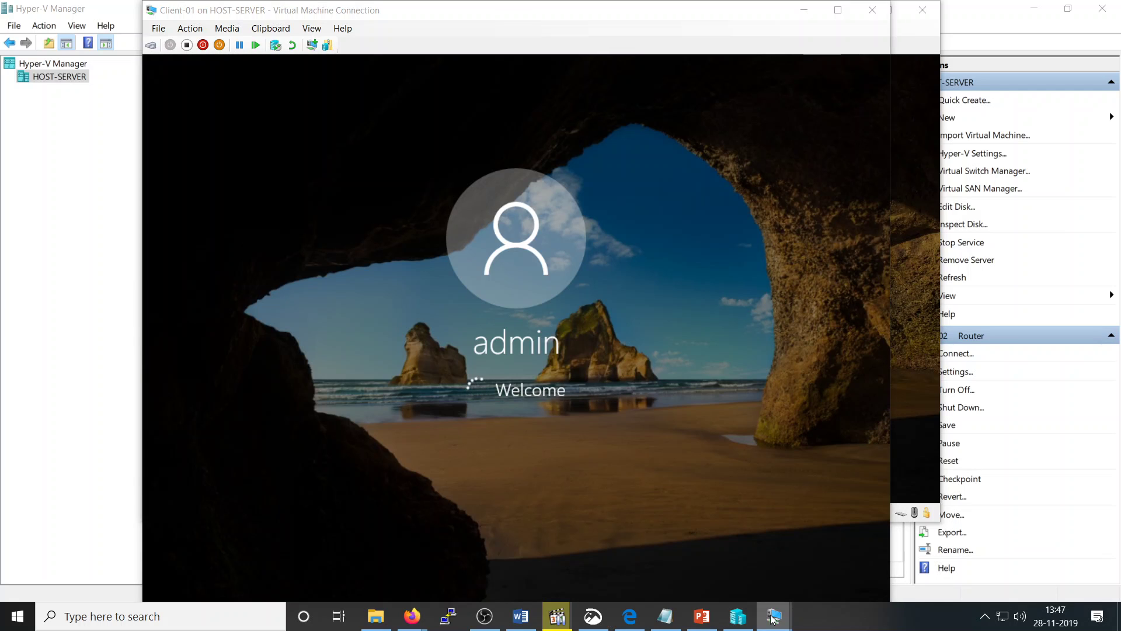
left_click(826, 589)
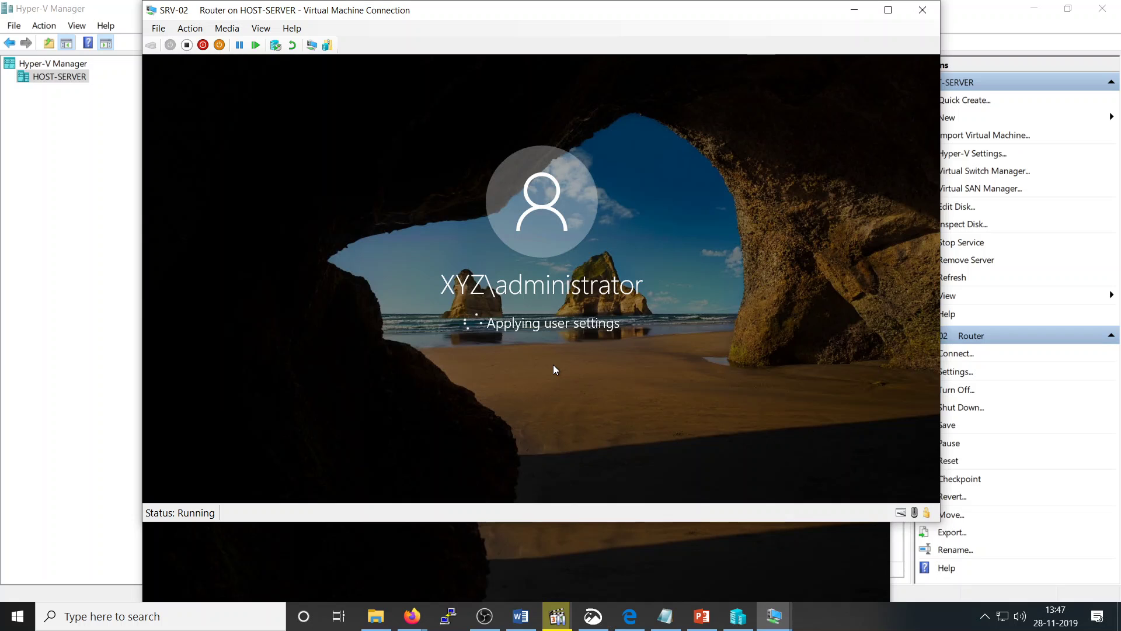
left_click(571, 549)
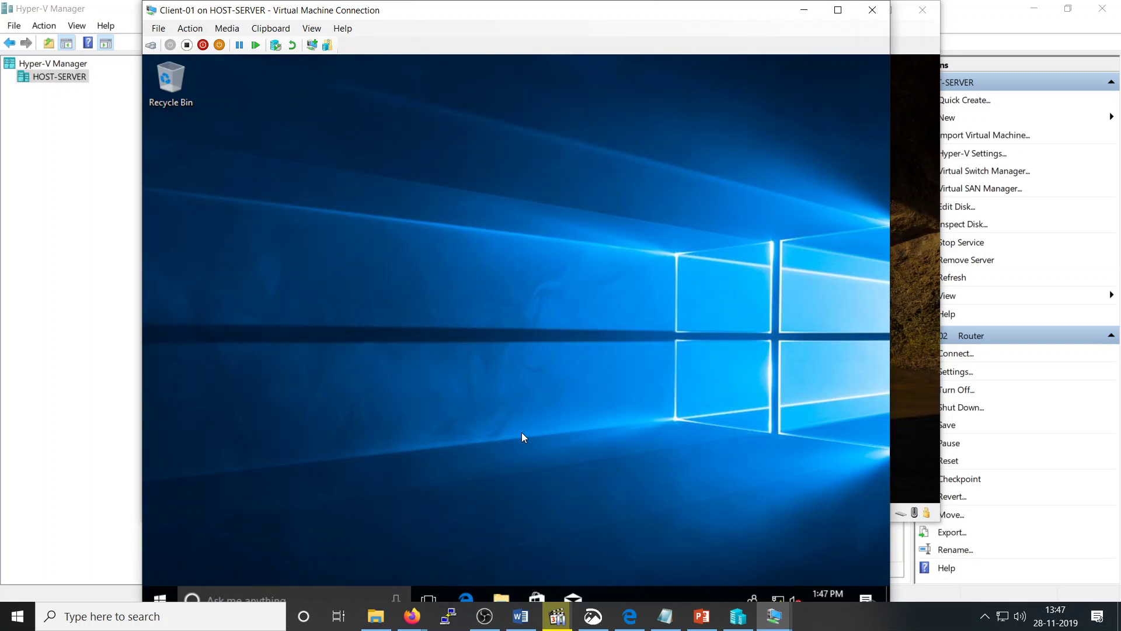
Step: Open Network Connections with ncpa.cpl and bring up the Ethernet adapter's IPv4 settings
key("super+r")
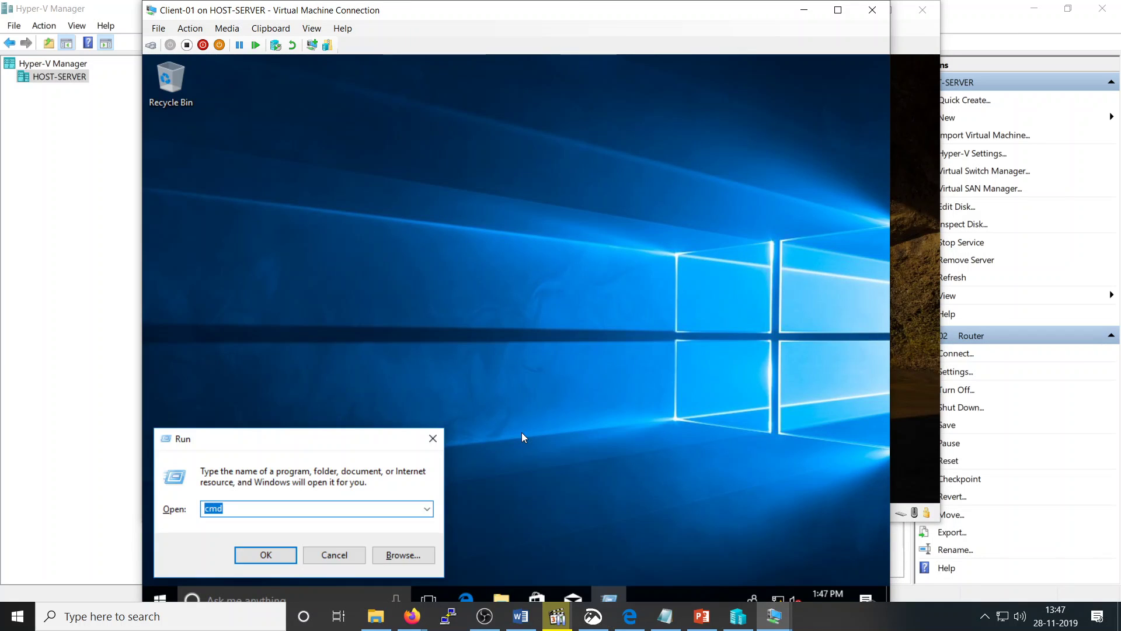
type("ncpa.c")
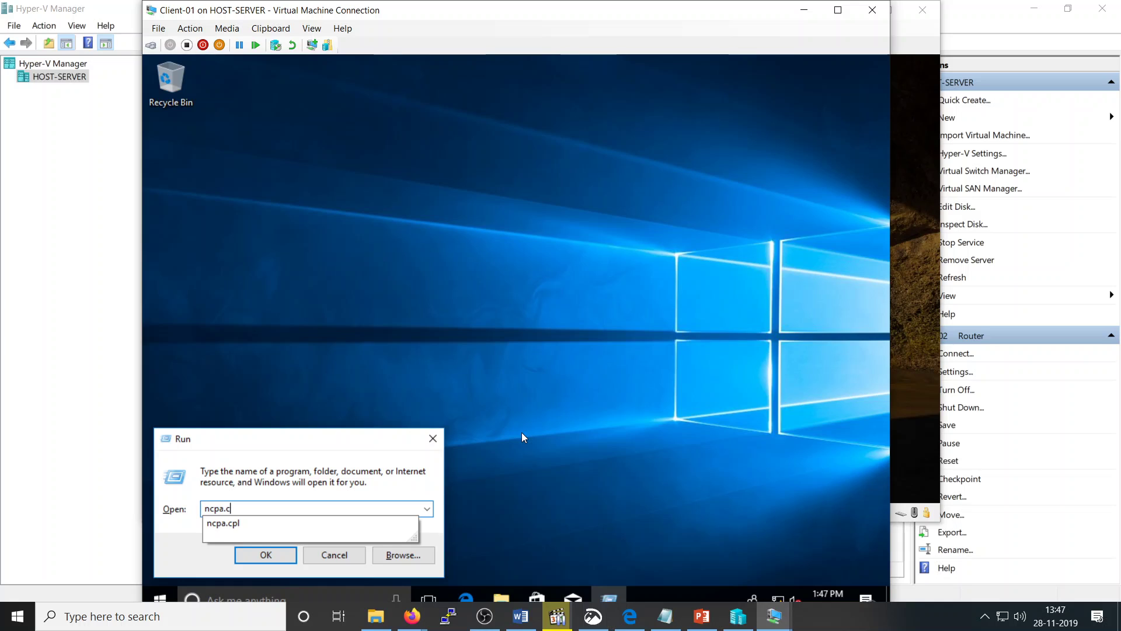
type("pl")
key("Return")
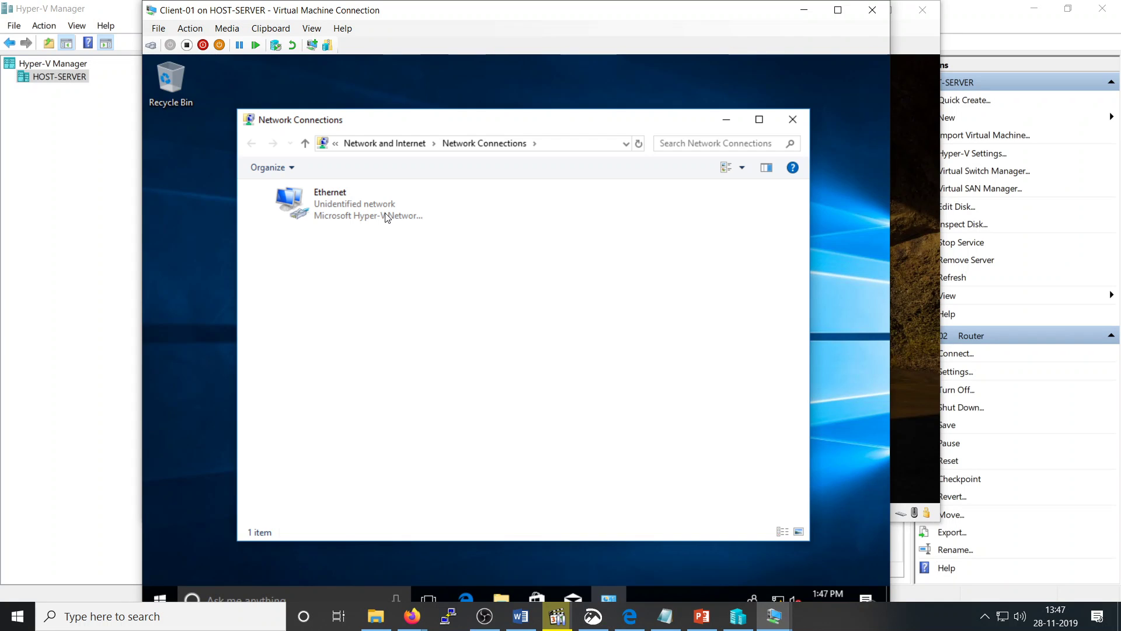
left_click(373, 208)
double_click(371, 205)
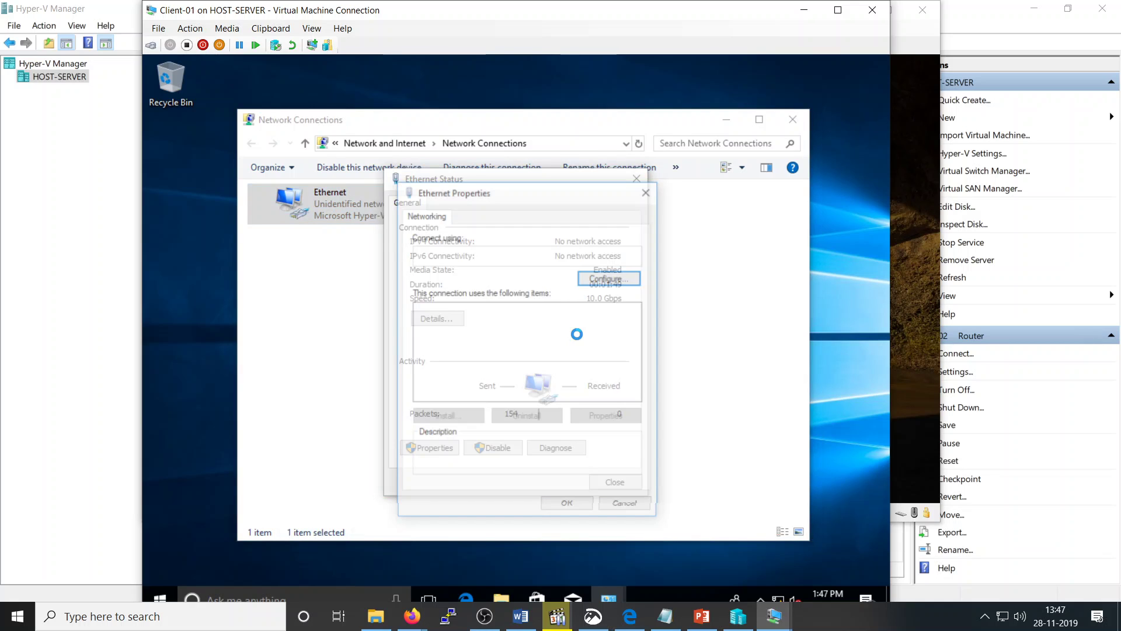
double_click(467, 345)
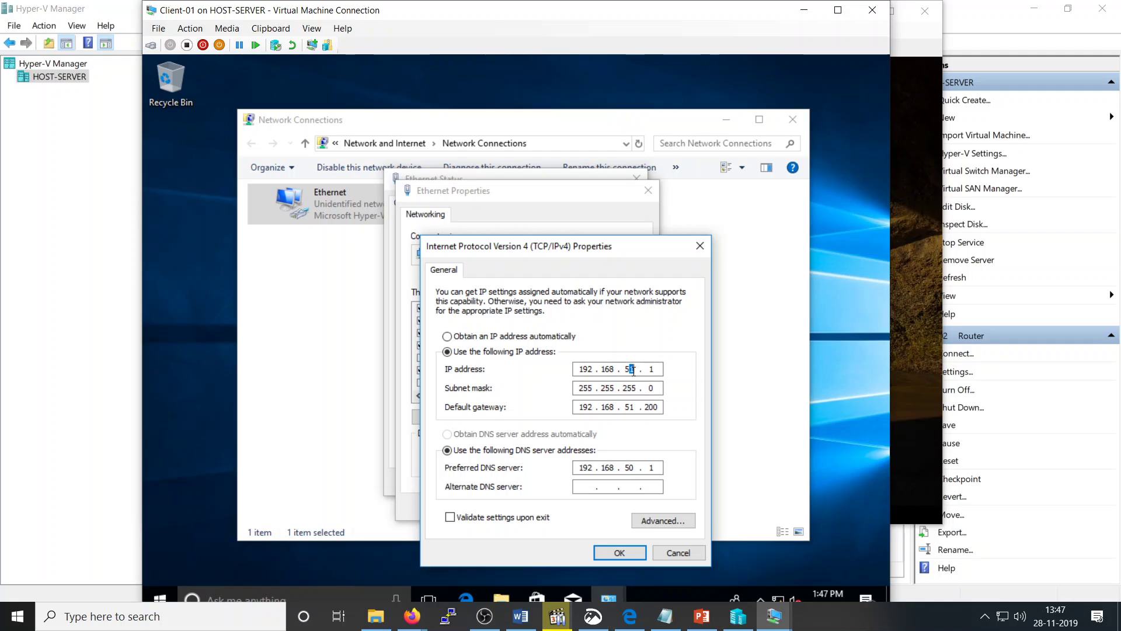
Step: Set IP 192.168.50.4, gateway 192.168.50.200 and alternate DNS 8.8.8.8, then confirm and close
left_click(633, 370)
key("BackSpace")
type("0")
key("period")
key("BackSpace")
key("Tab")
key("Tab")
left_click(608, 407)
type("0")
left_click(587, 486)
type("8 . 8 . 8 . 8")
left_click(620, 552)
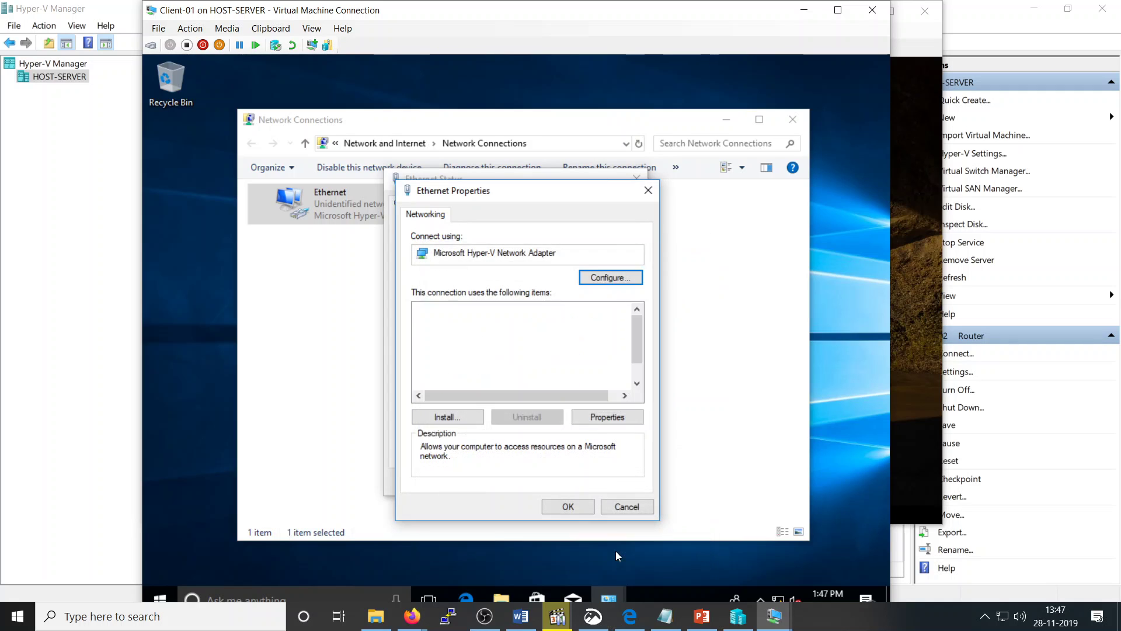
left_click(575, 509)
left_click(614, 483)
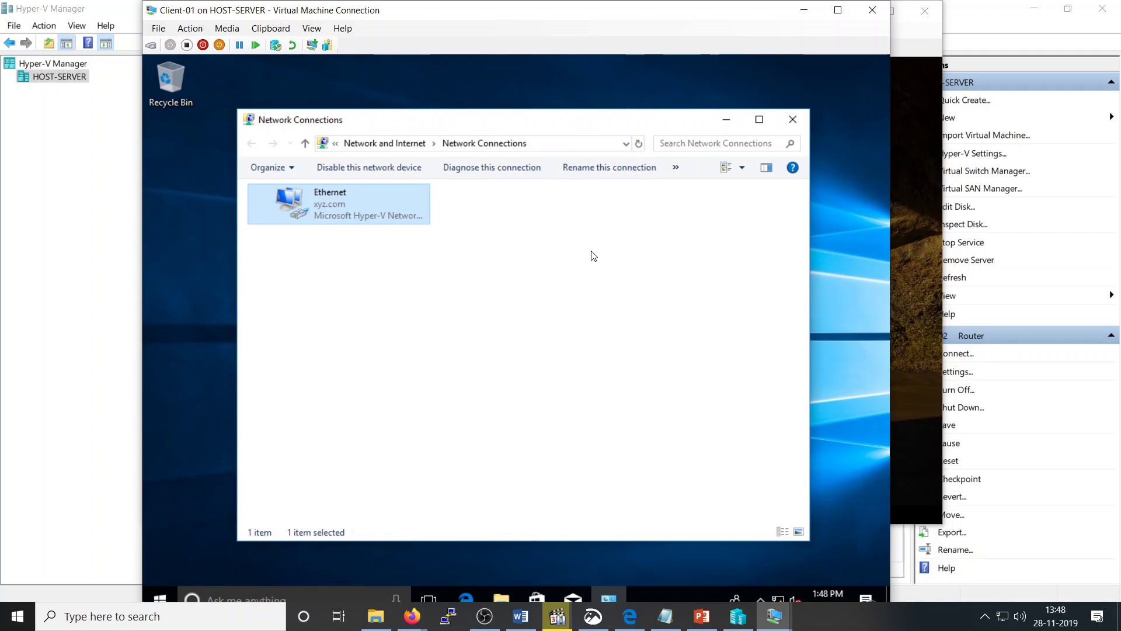
Step: Minimize the SRV-02 window and close Client-01's Network Connections window
left_click(565, 371)
mouse_move(774, 613)
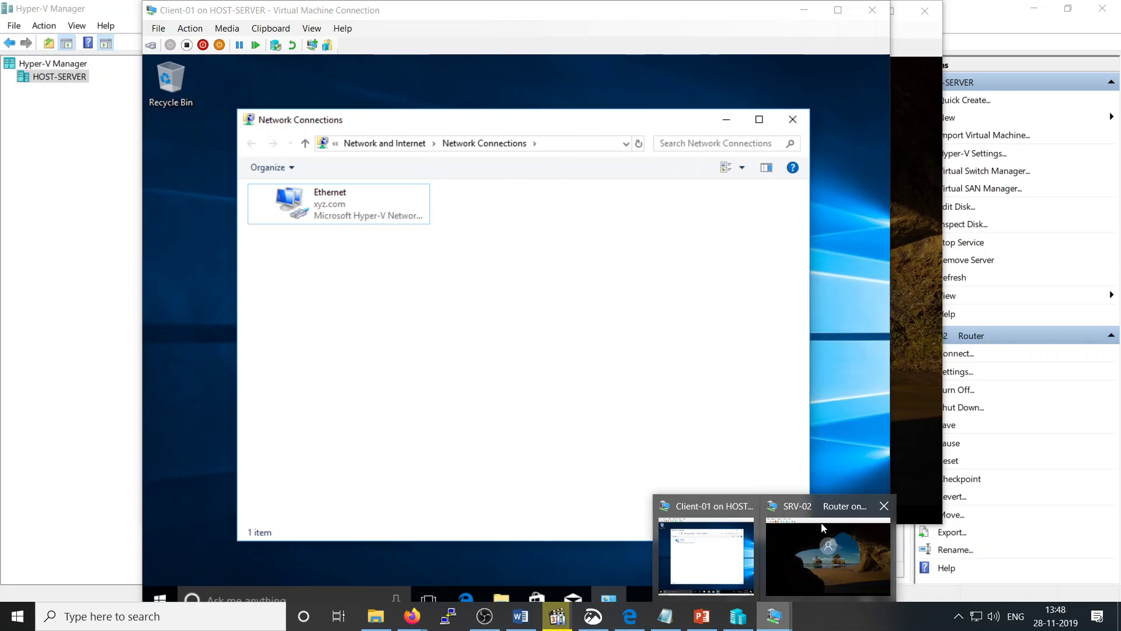
left_click(829, 554)
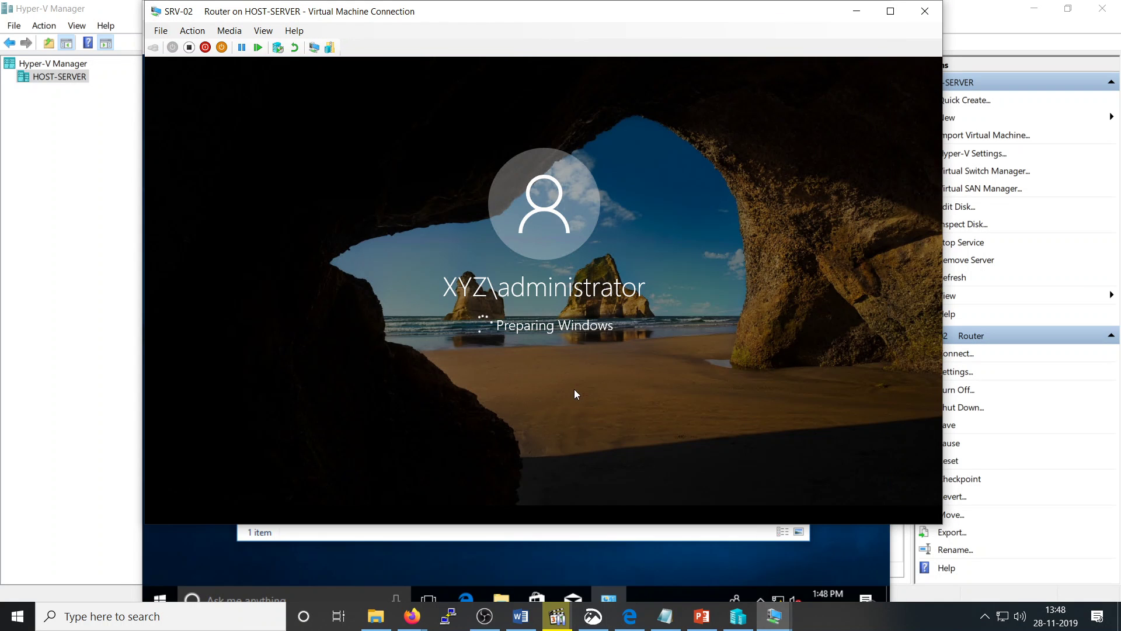
left_click(859, 11)
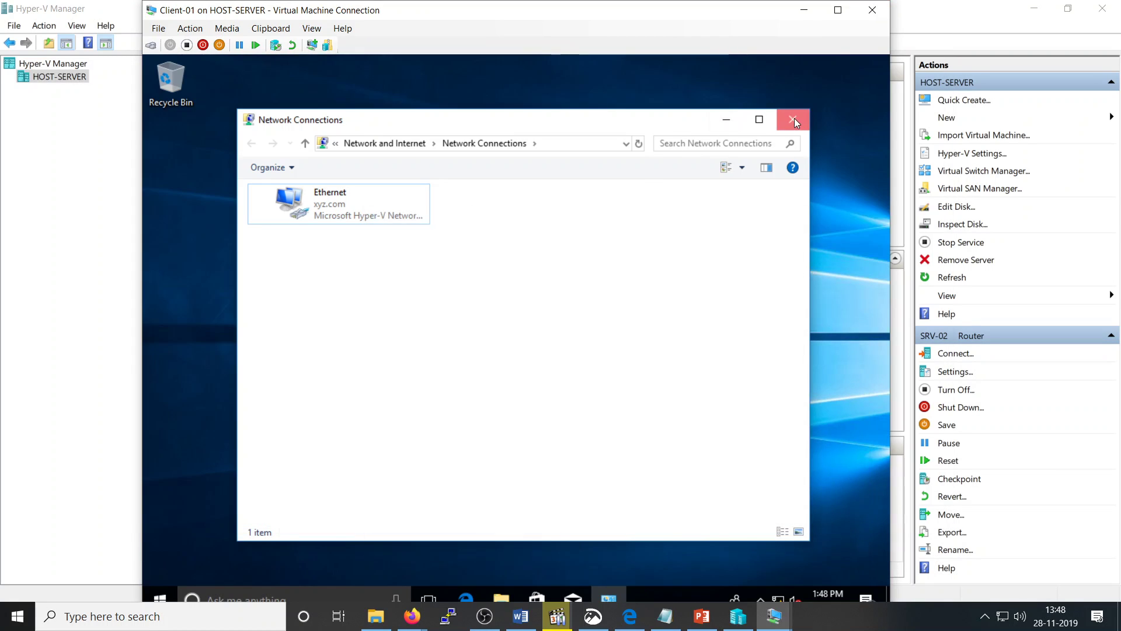
left_click(793, 120)
Step: Open a command prompt with cmd and ping 8.8.8.8, cancelling it after no replies
key("super+r")
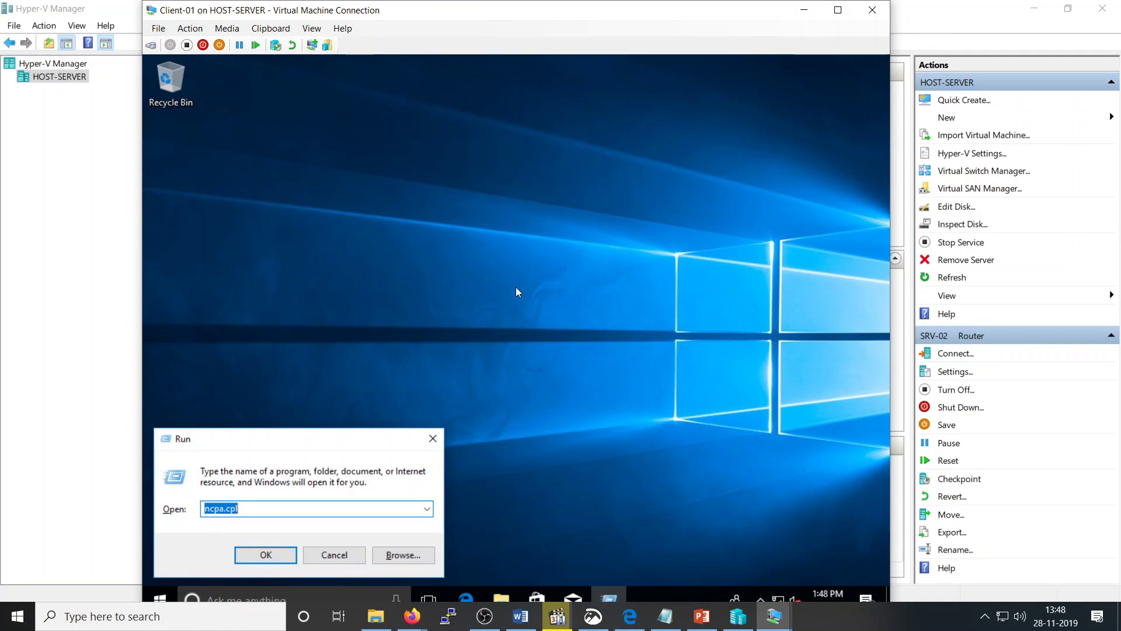
type("cmd")
key("Return")
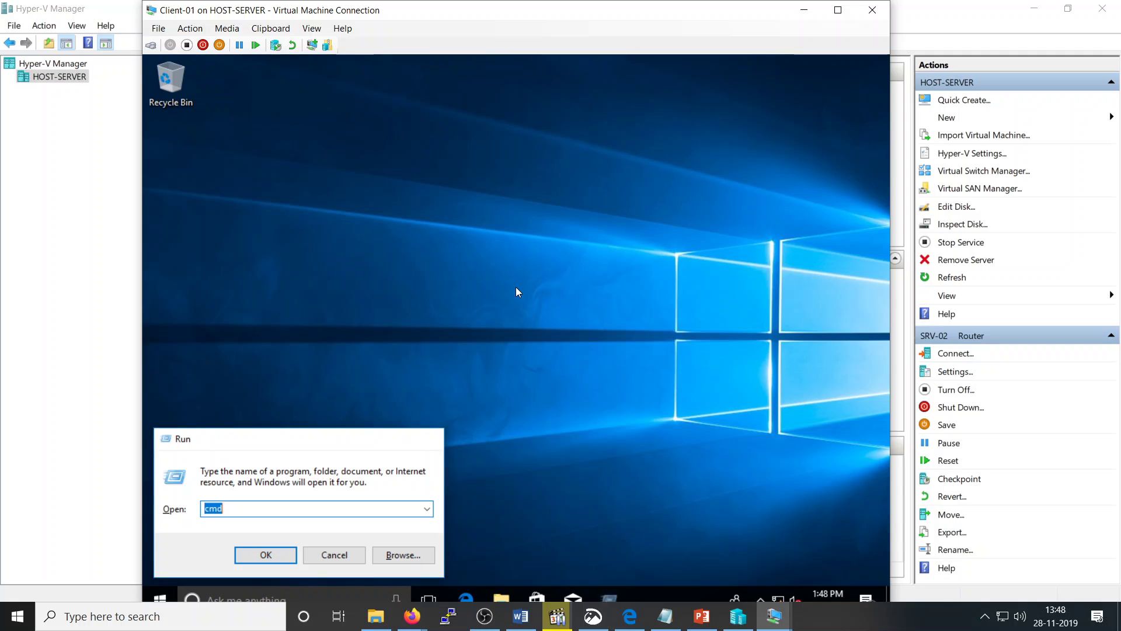
type("ping")
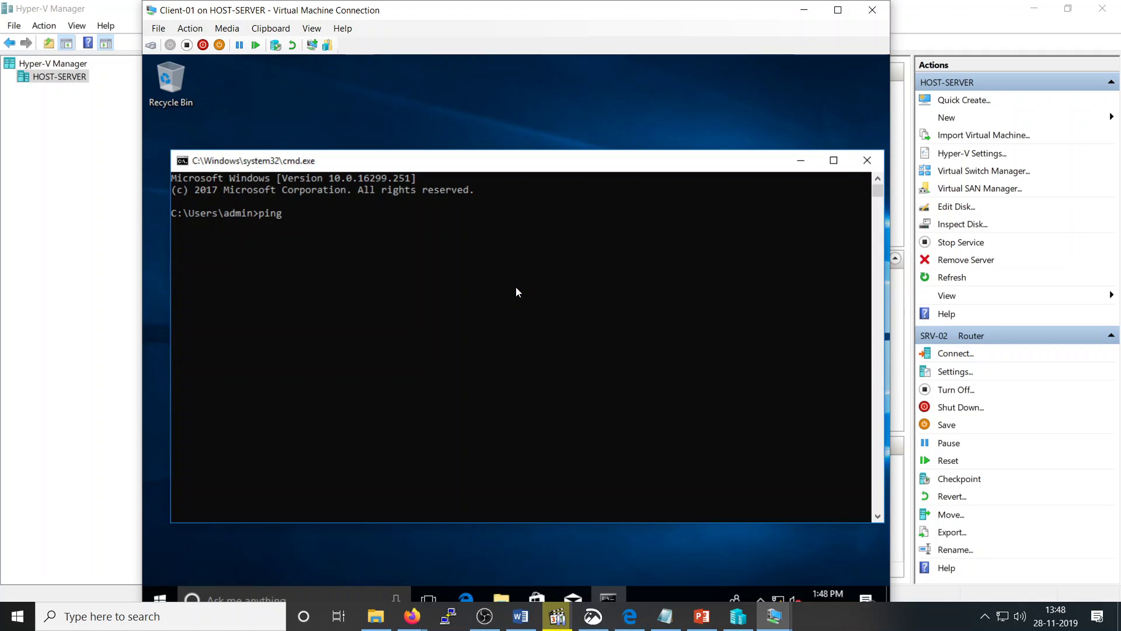
type(" 8.8.,8.")
key("BackSpace")
key("BackSpace")
key("BackSpace")
type("8.8")
key("Return")
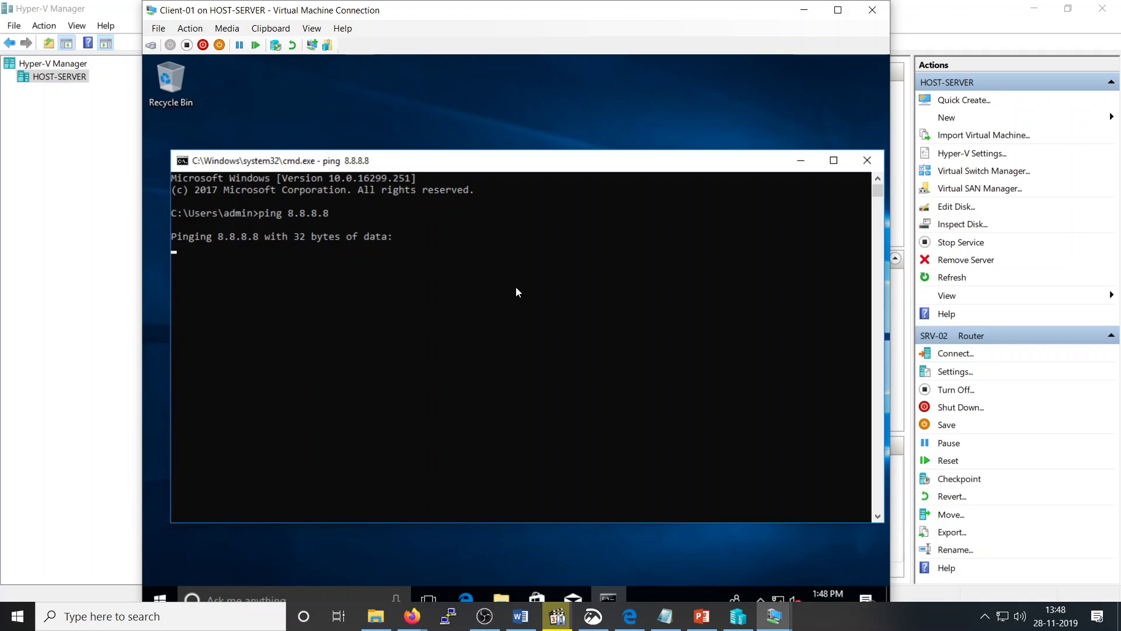
key("ctrl+c")
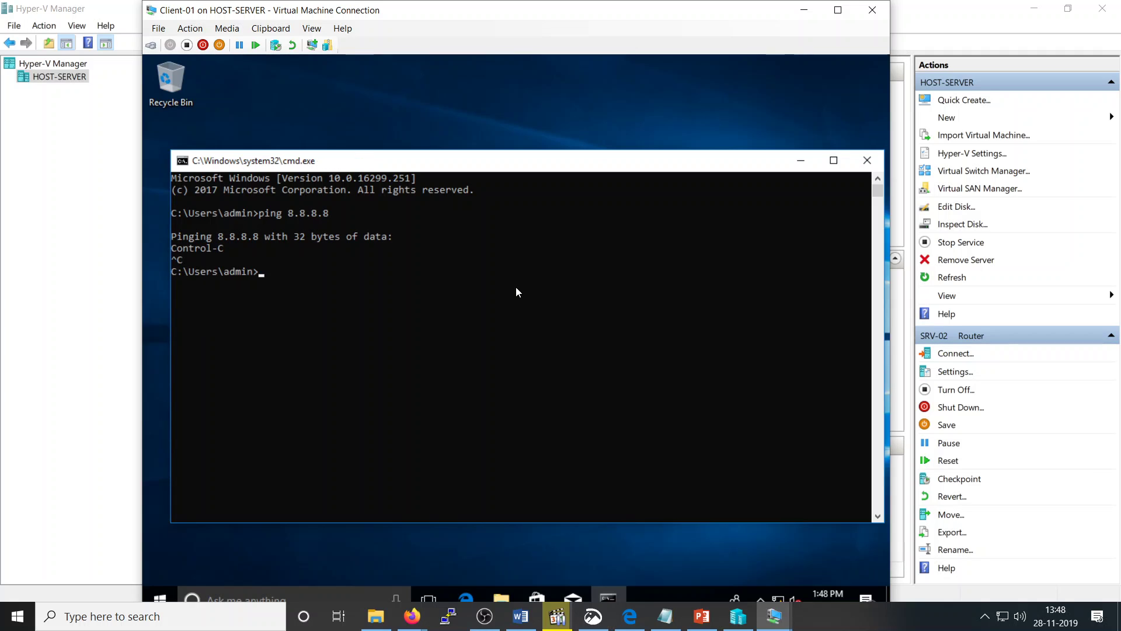
Step: Ping google.com and cancel it after no replies
type("ping ")
type("google.co")
type("m")
key("Return")
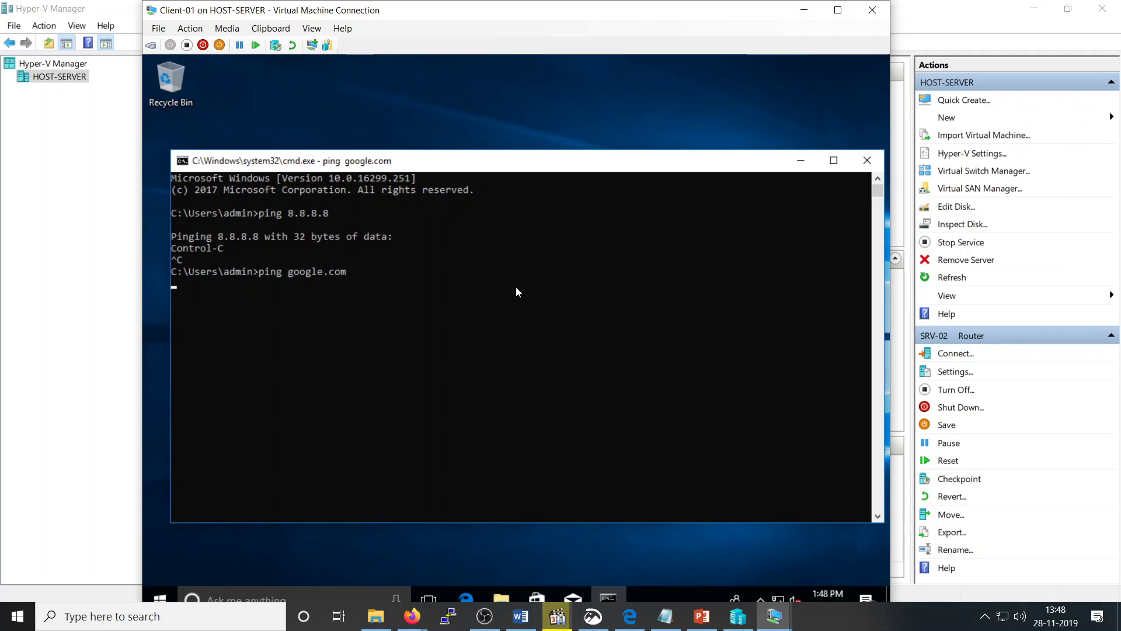
key("ctrl+c")
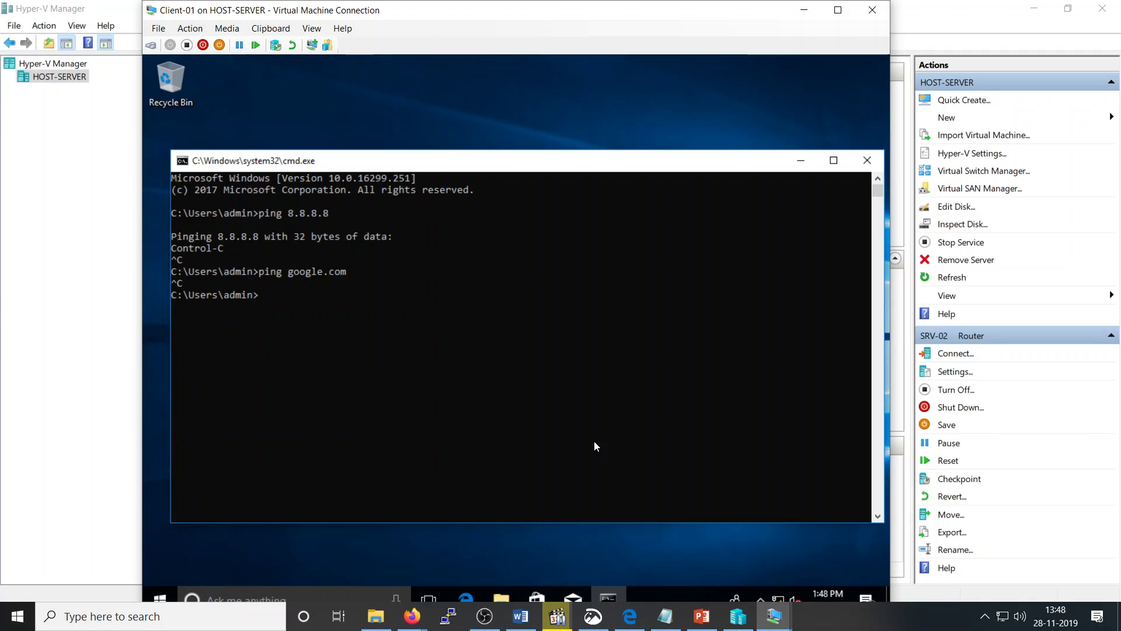
mouse_move(773, 616)
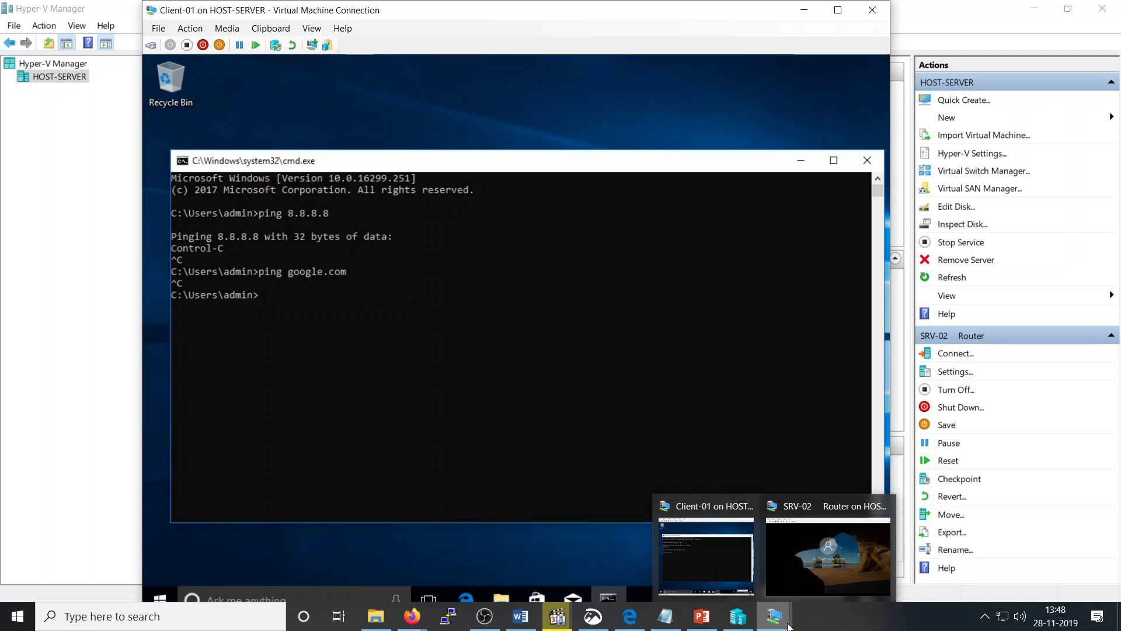
Step: Bring SRV-02 Router's console forward and toggle Full Screen Mode on and back off
left_click(737, 615)
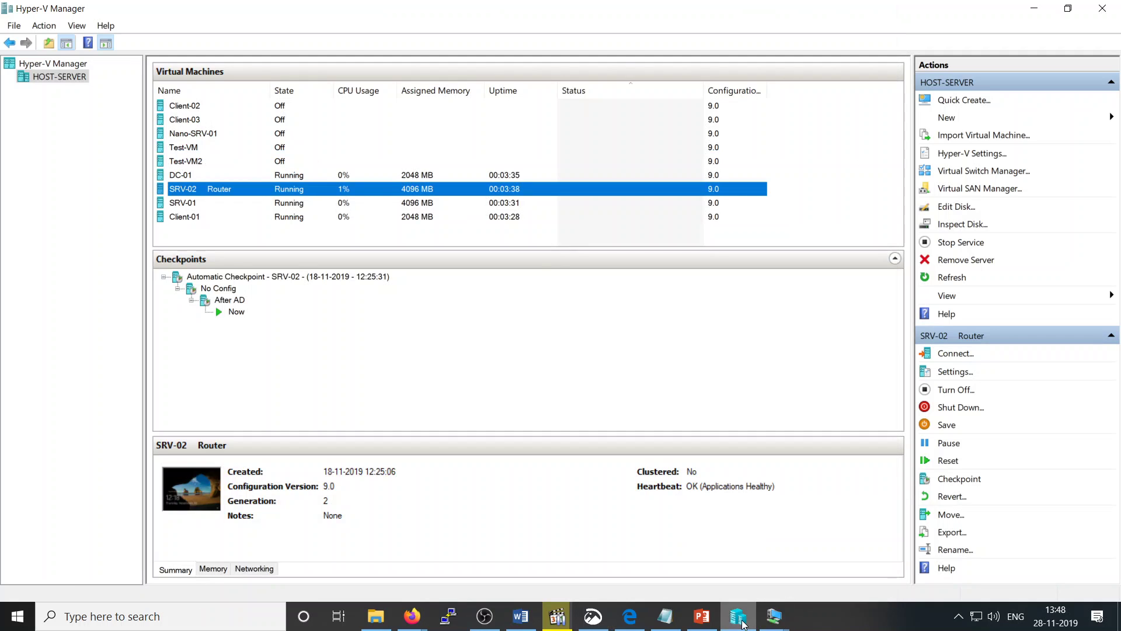
left_click(776, 617)
left_click(798, 556)
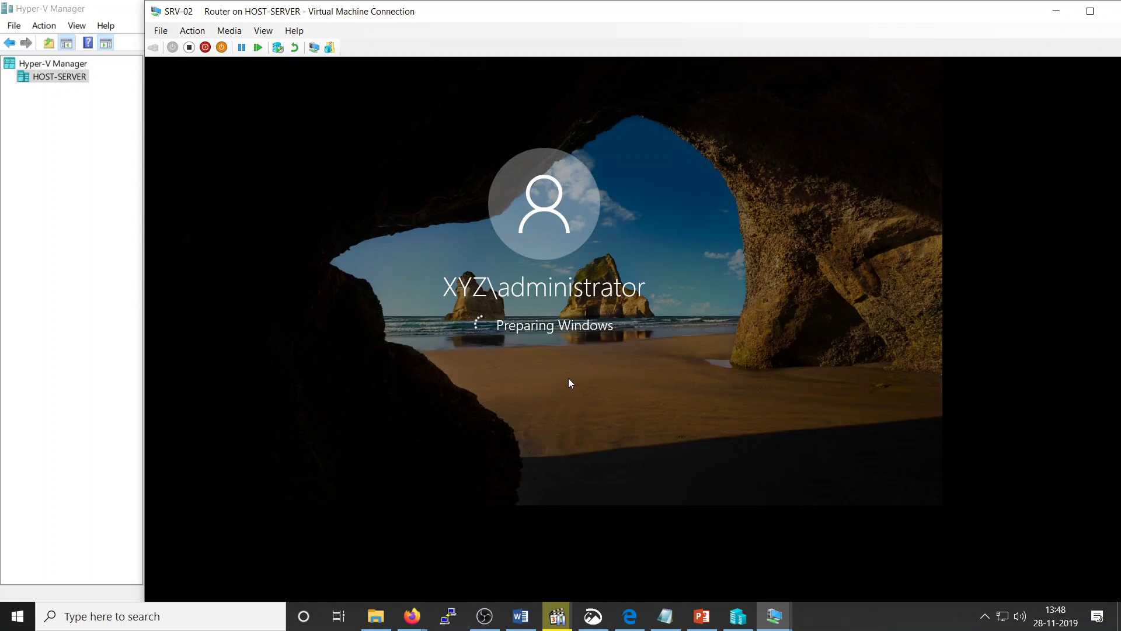
left_click(263, 31)
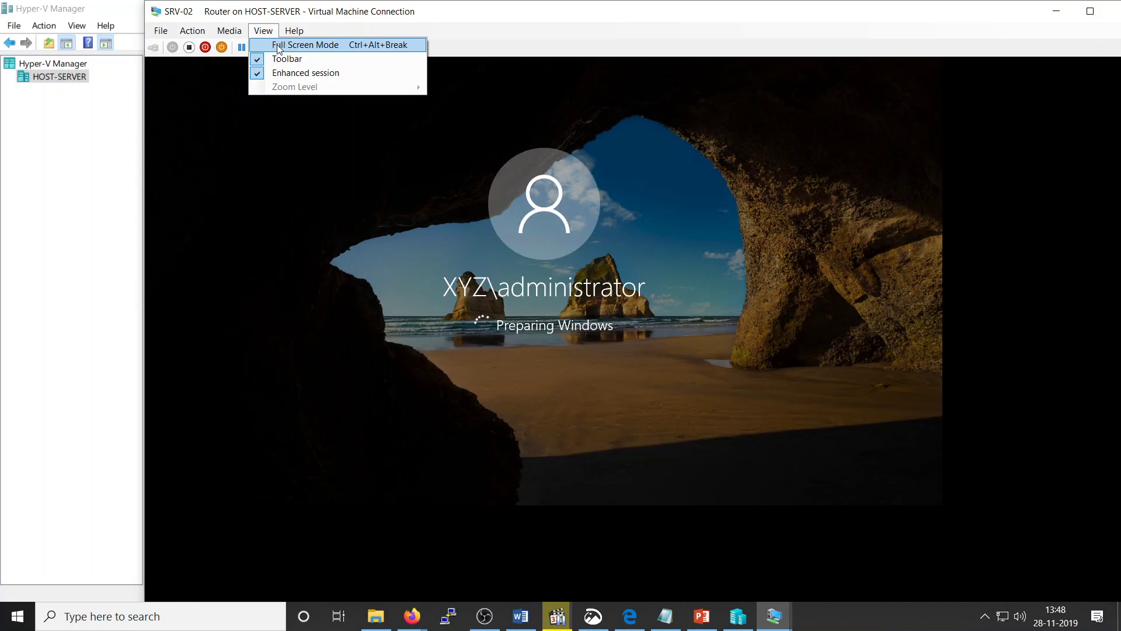
left_click(278, 44)
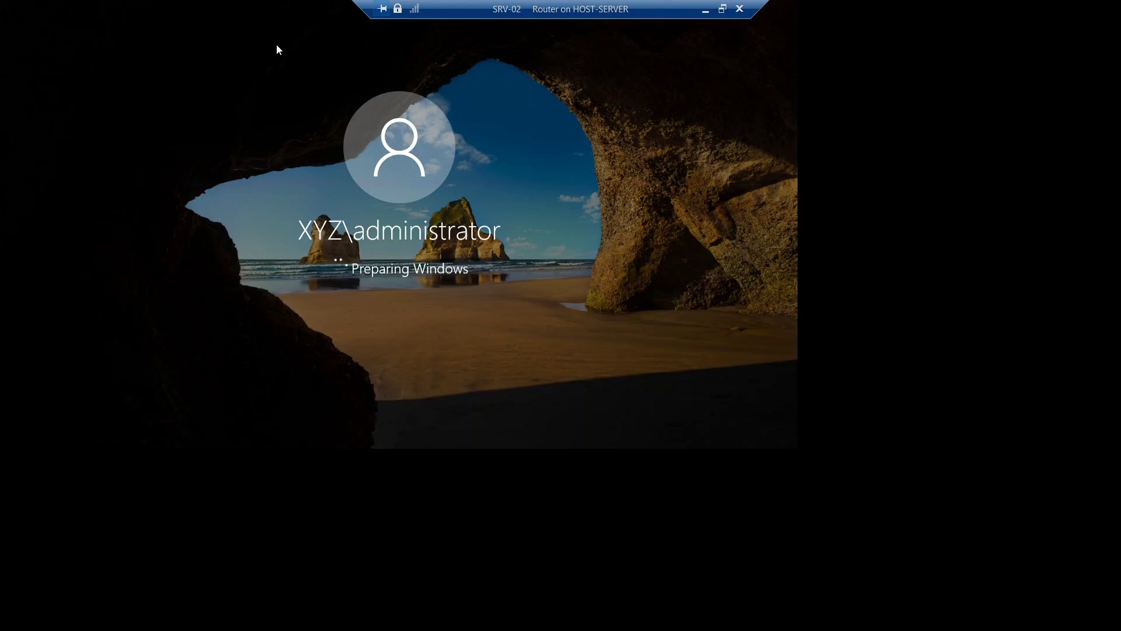
left_click(722, 9)
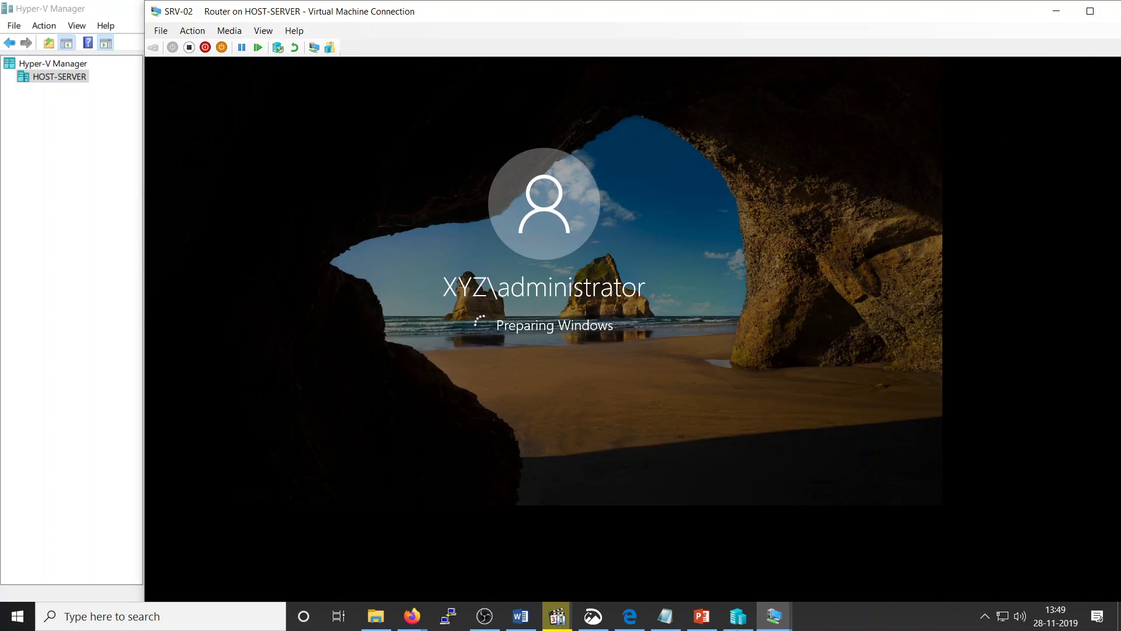
mouse_move(635, 624)
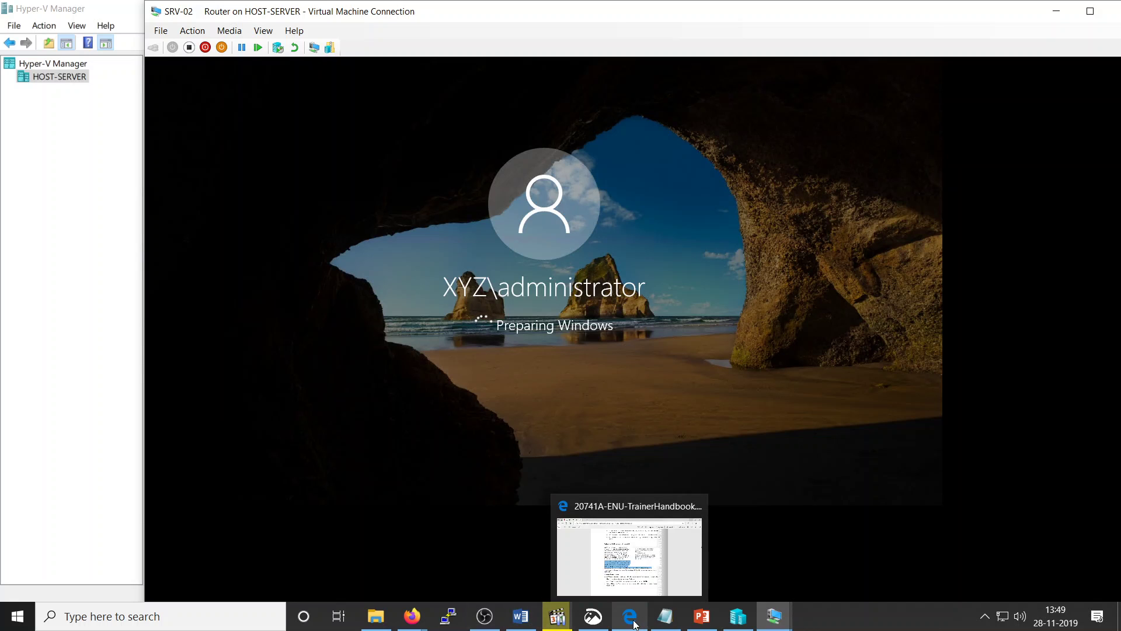
left_click(867, 611)
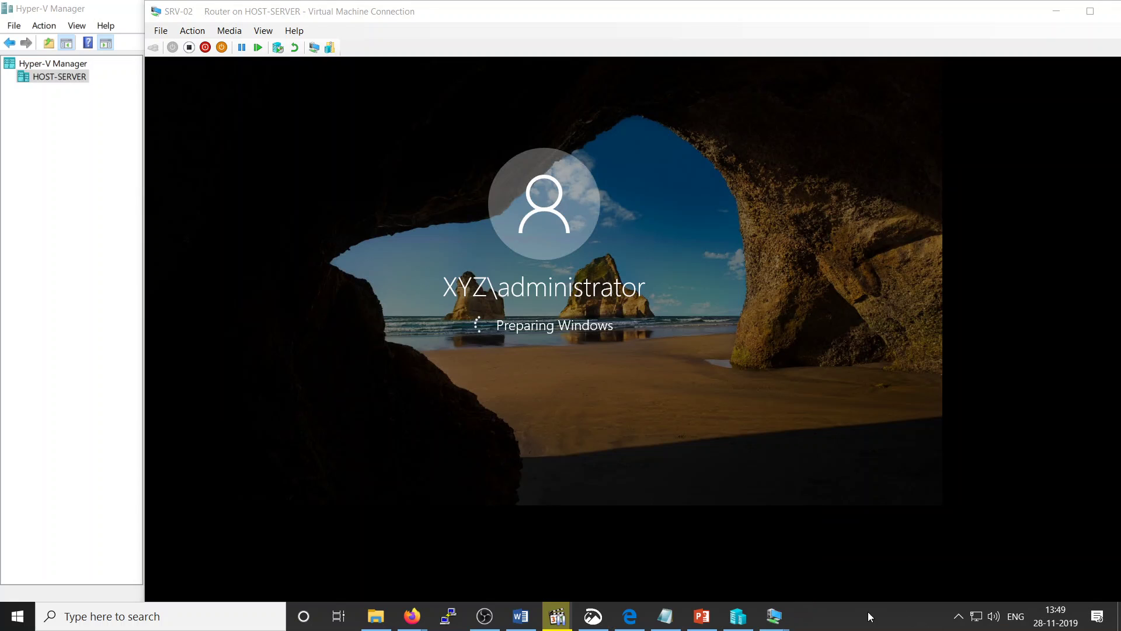
right_click(868, 612)
left_click(872, 548)
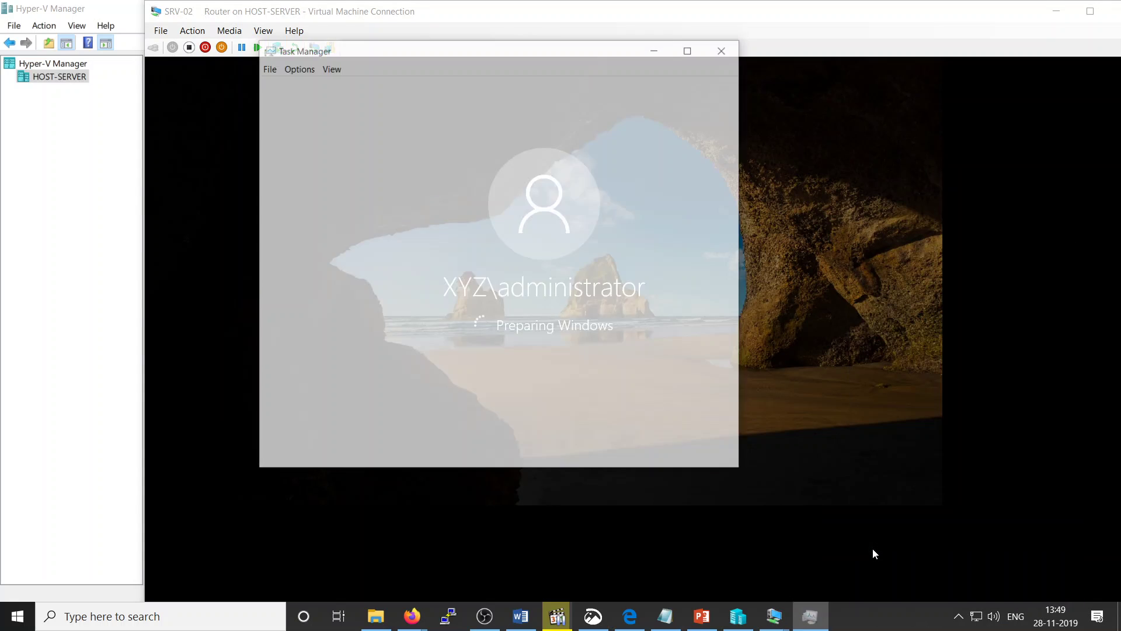
left_click(663, 108)
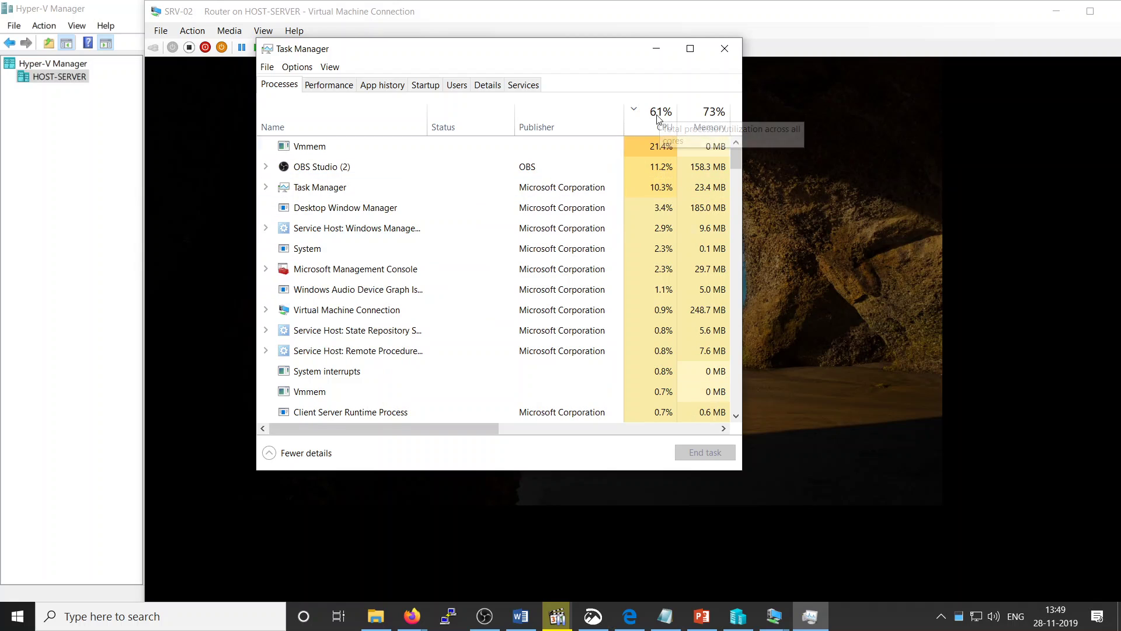
left_click(690, 49)
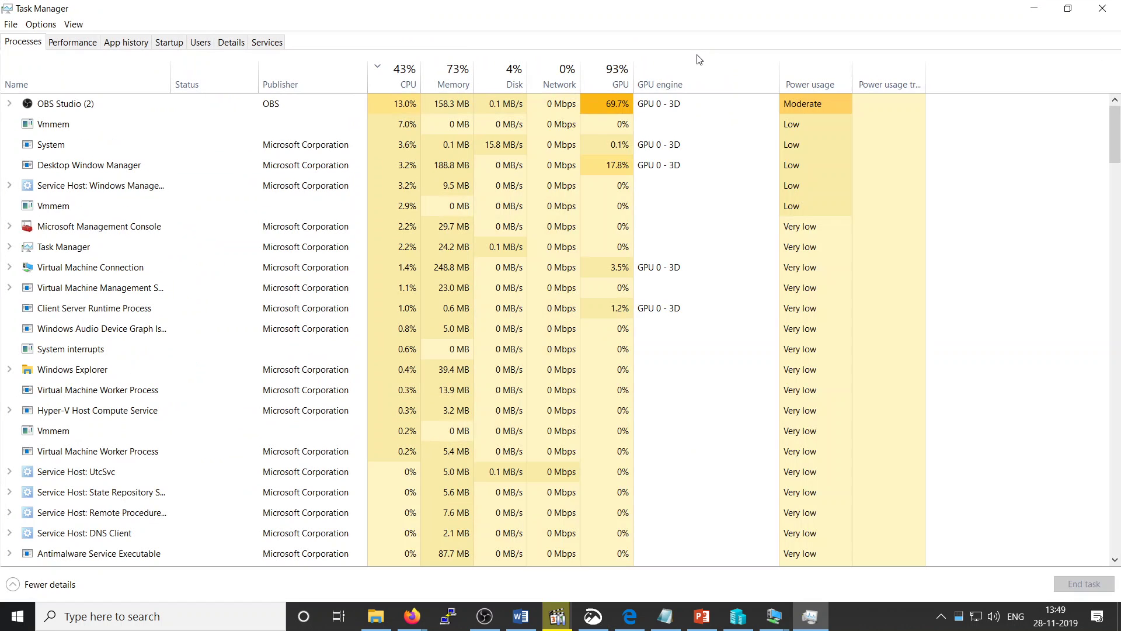
left_click(446, 84)
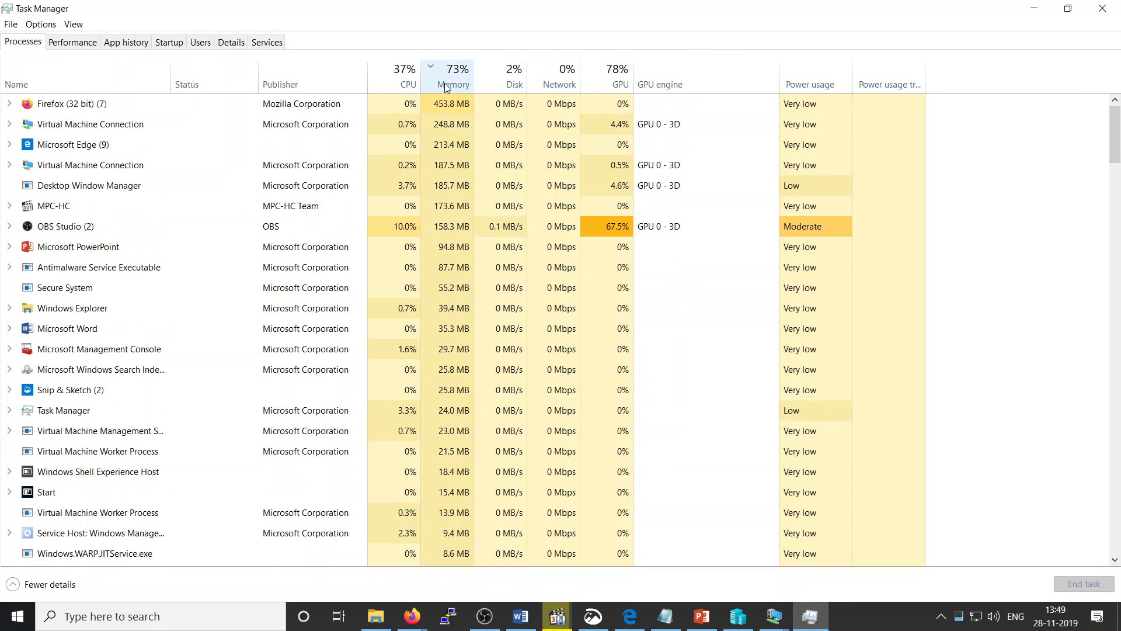
left_click(1102, 8)
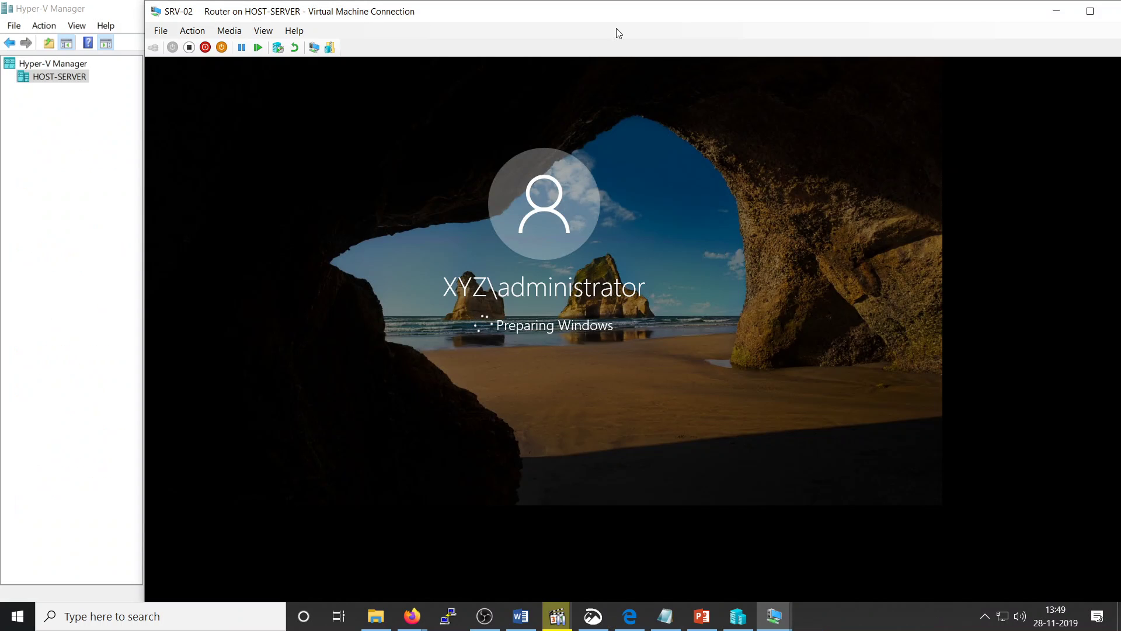
left_click_drag(601, 13, 513, 14)
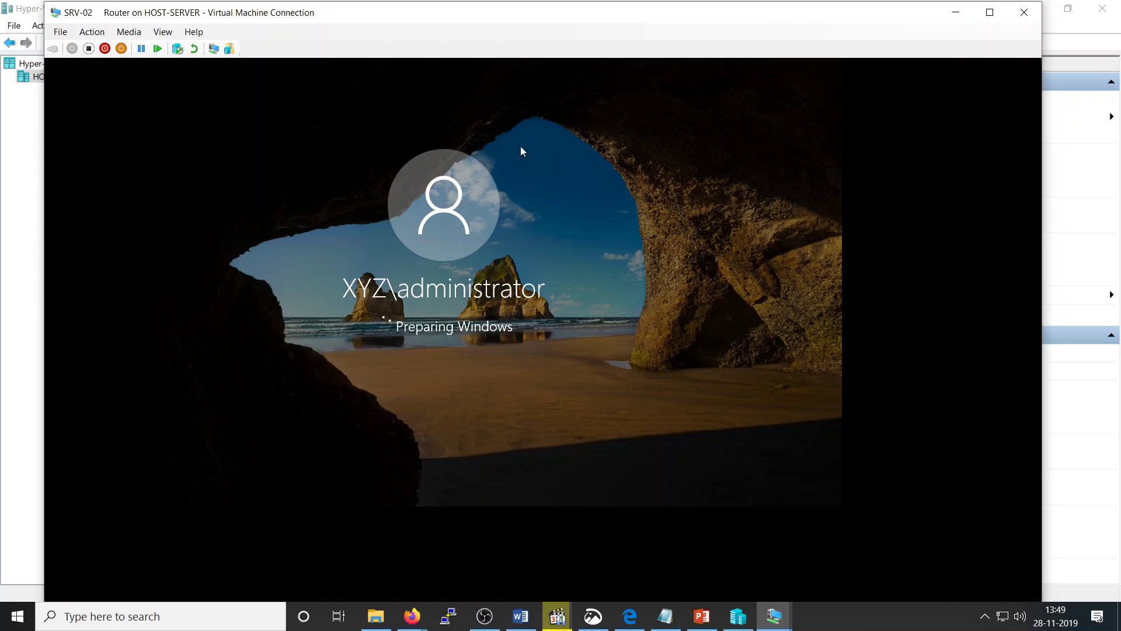
Step: Toggle SRV-02's console into full screen and back, then close its connection window
left_click(173, 35)
left_click(167, 43)
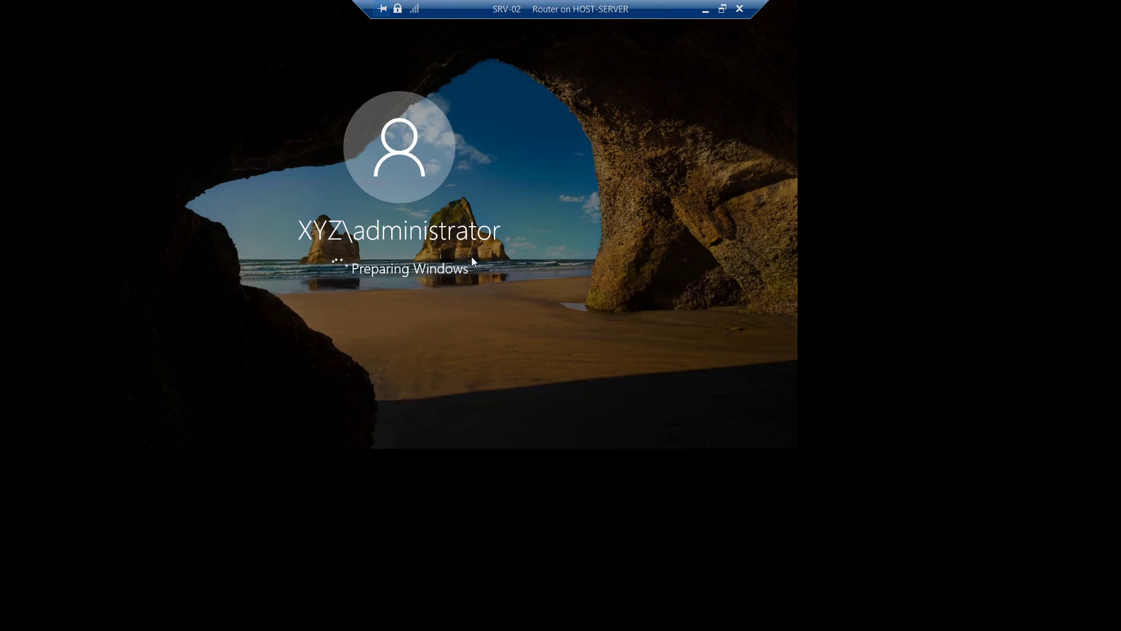
left_click(722, 9)
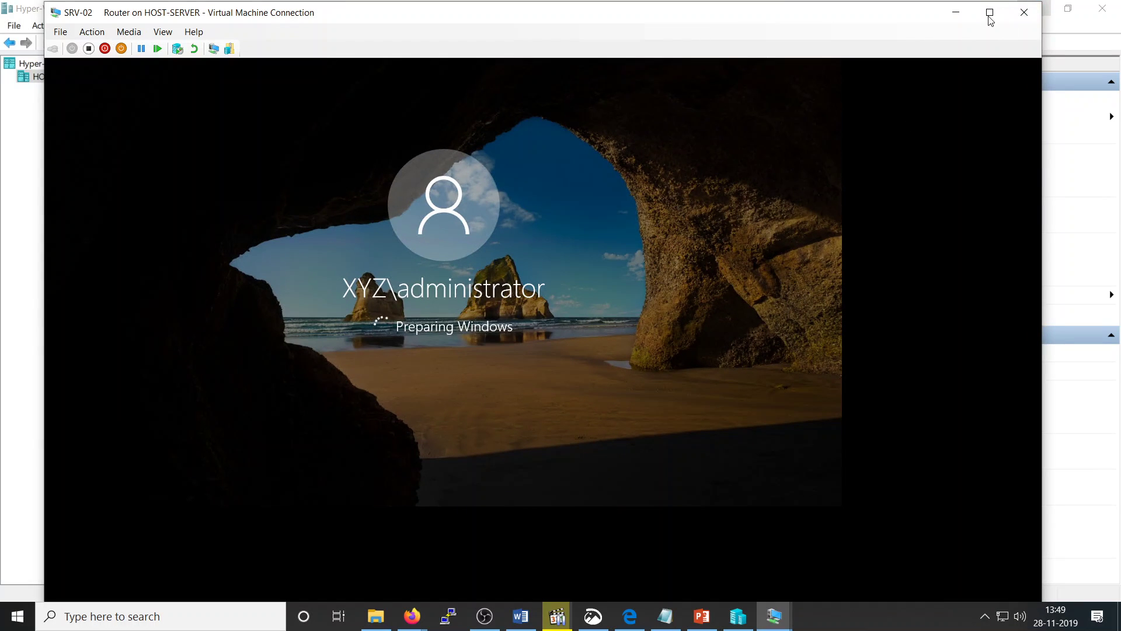
left_click(1024, 17)
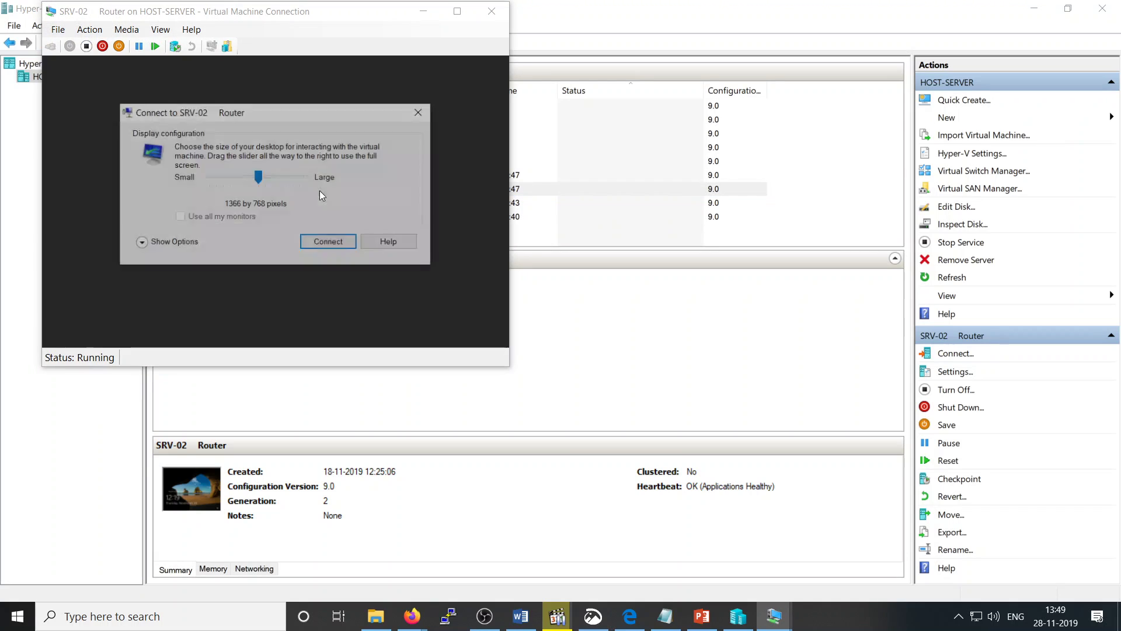
Step: Reconnect to SRV-02 at 1366 by 768 and submit the administrator password
left_click(342, 240)
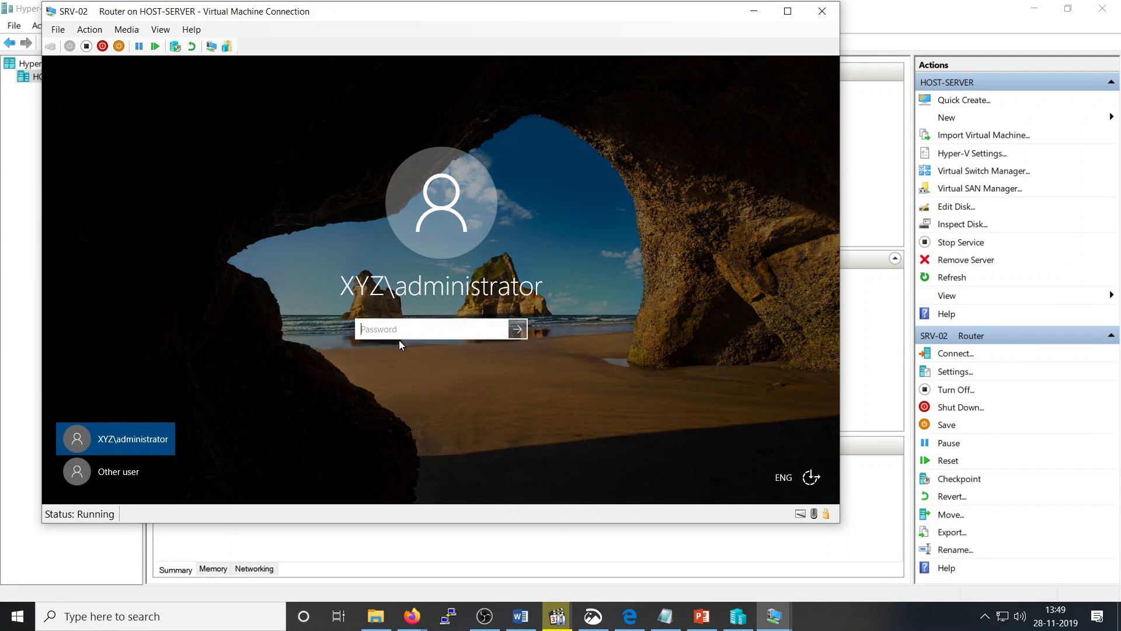
type("••••••••")
key("Return")
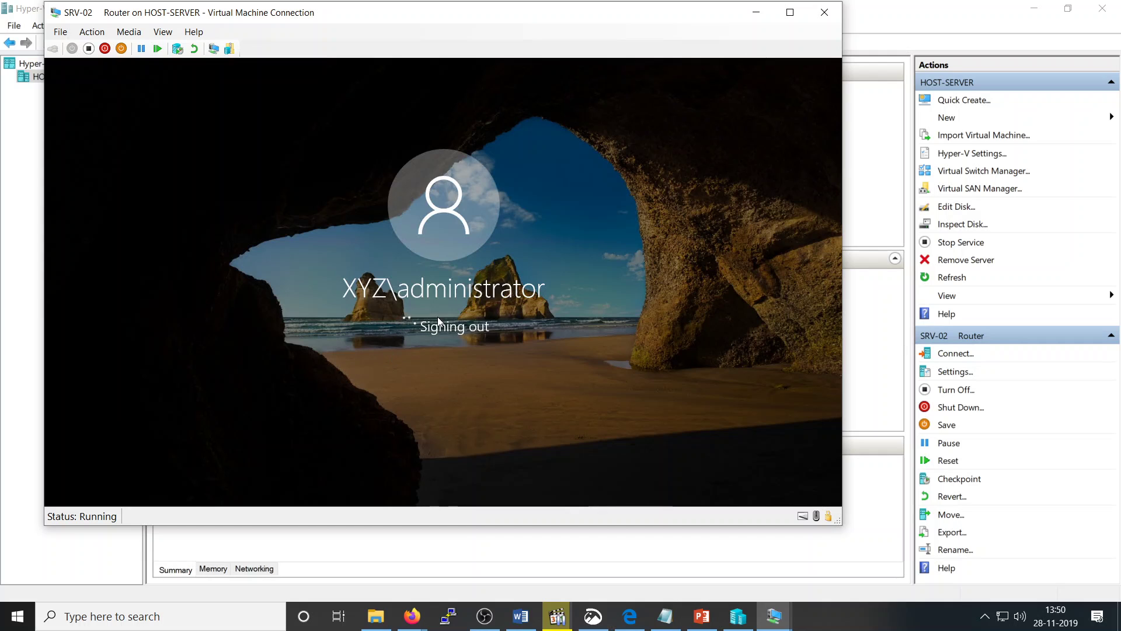
Step: Reset SRV-02 Router and confirm, then select SRV-02 in Hyper-V Manager to view its checkpoints
left_click(157, 48)
left_click(470, 295)
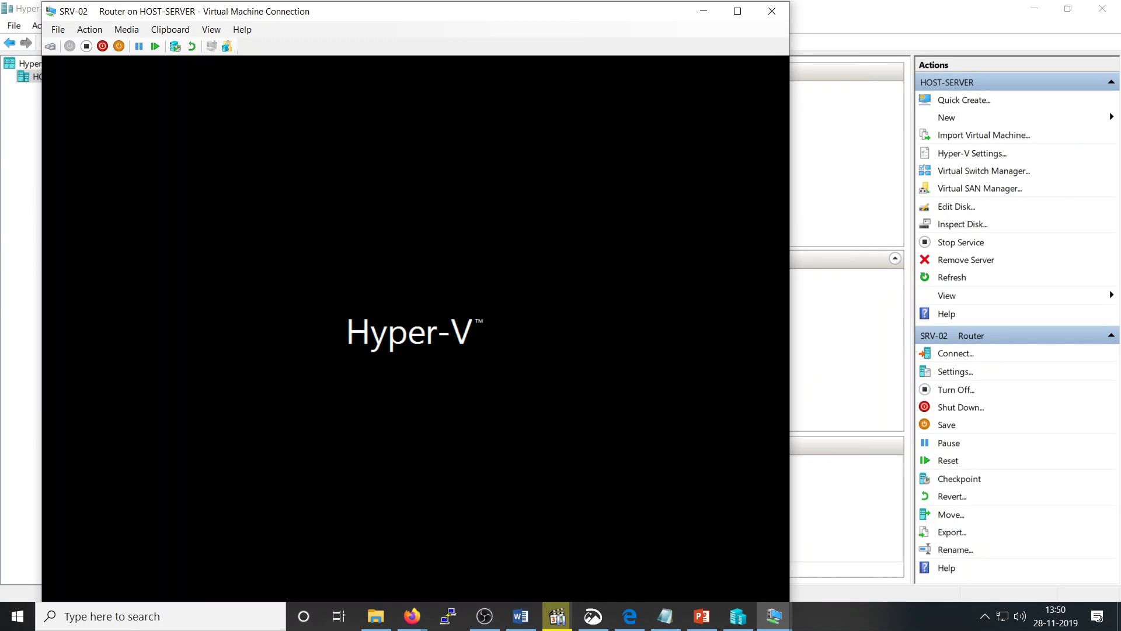
left_click(846, 106)
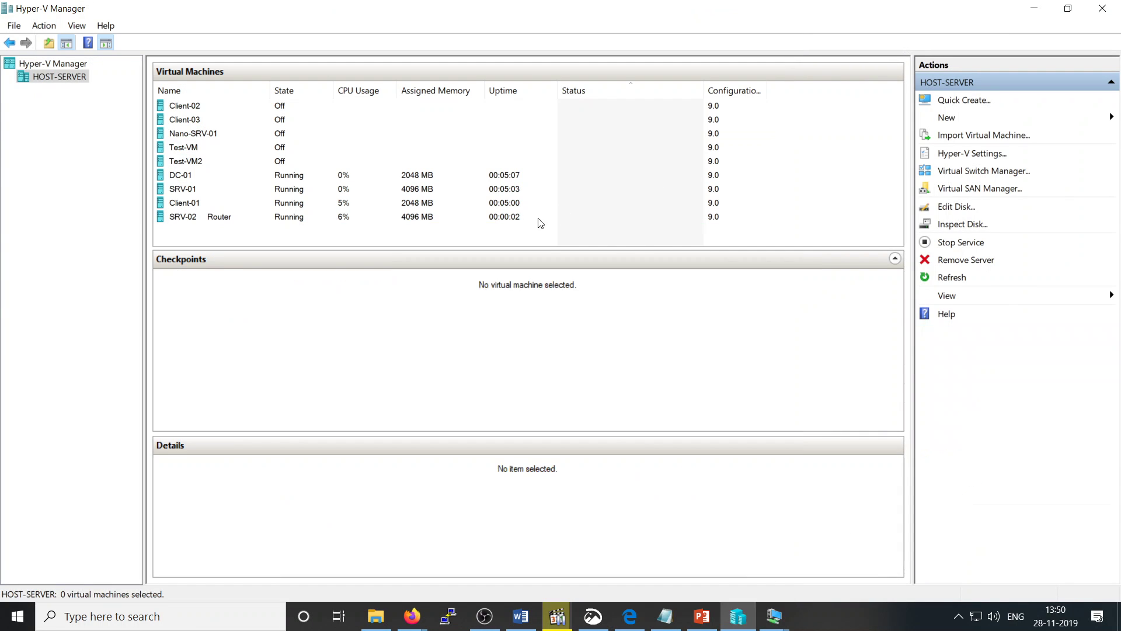
left_click(435, 203)
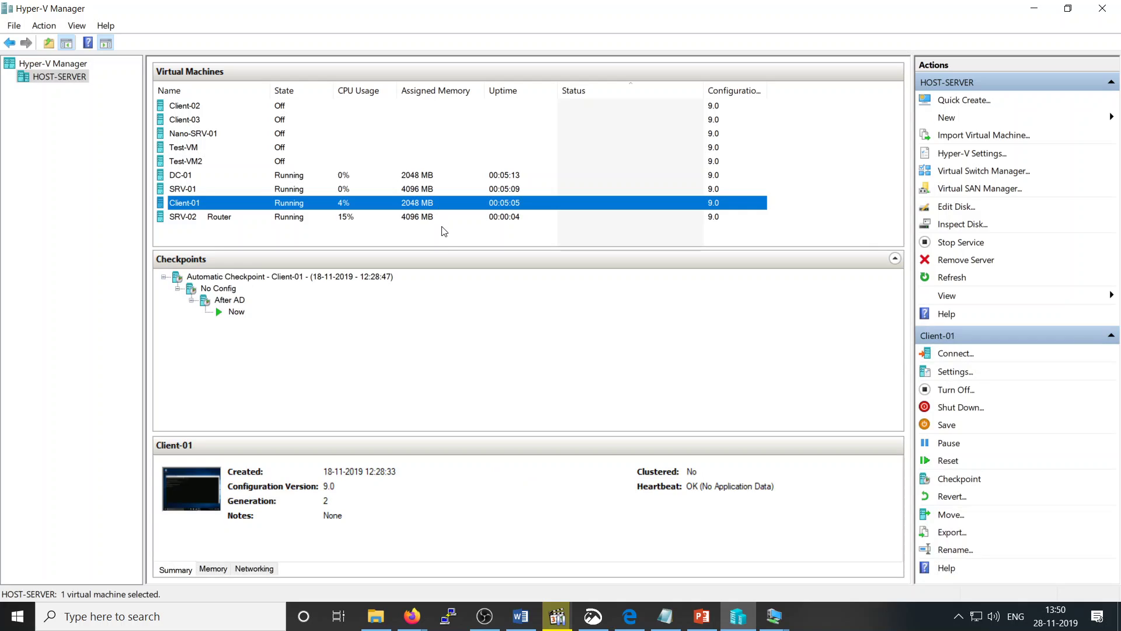
left_click(430, 220)
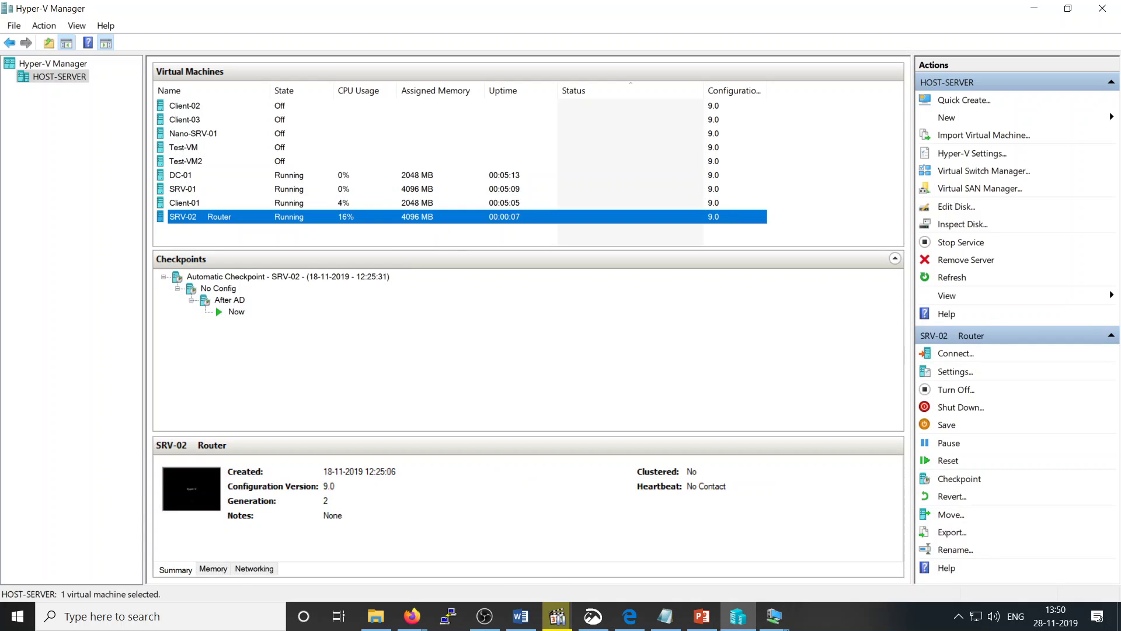
Step: Bring up SRV-02's connection window from the taskbar and close it
left_click(775, 616)
left_click(825, 545)
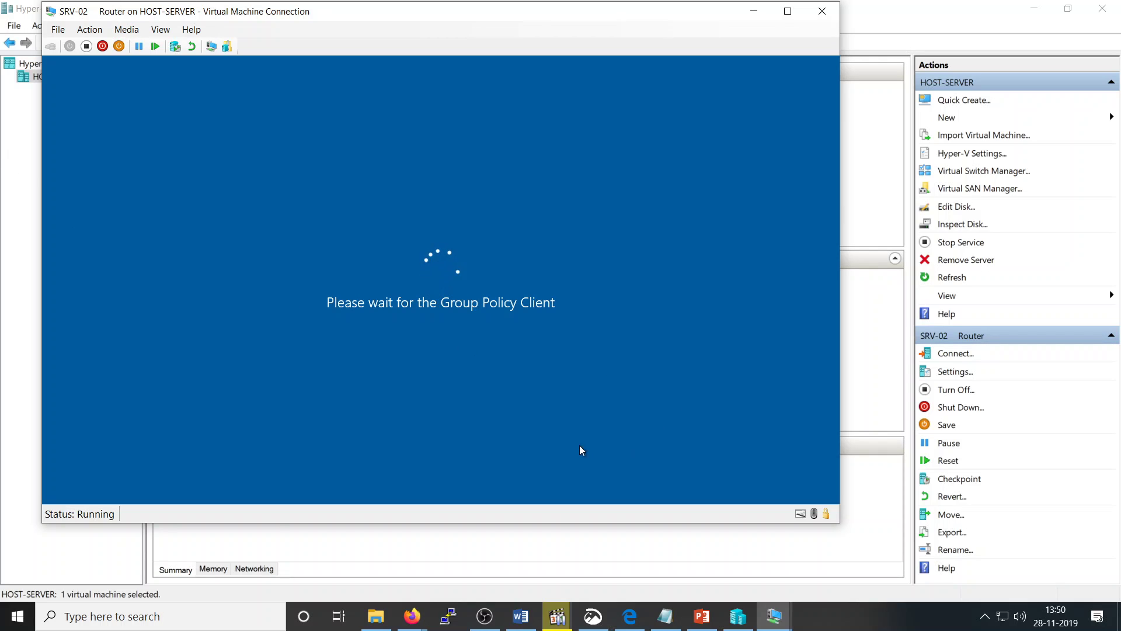
left_click(823, 11)
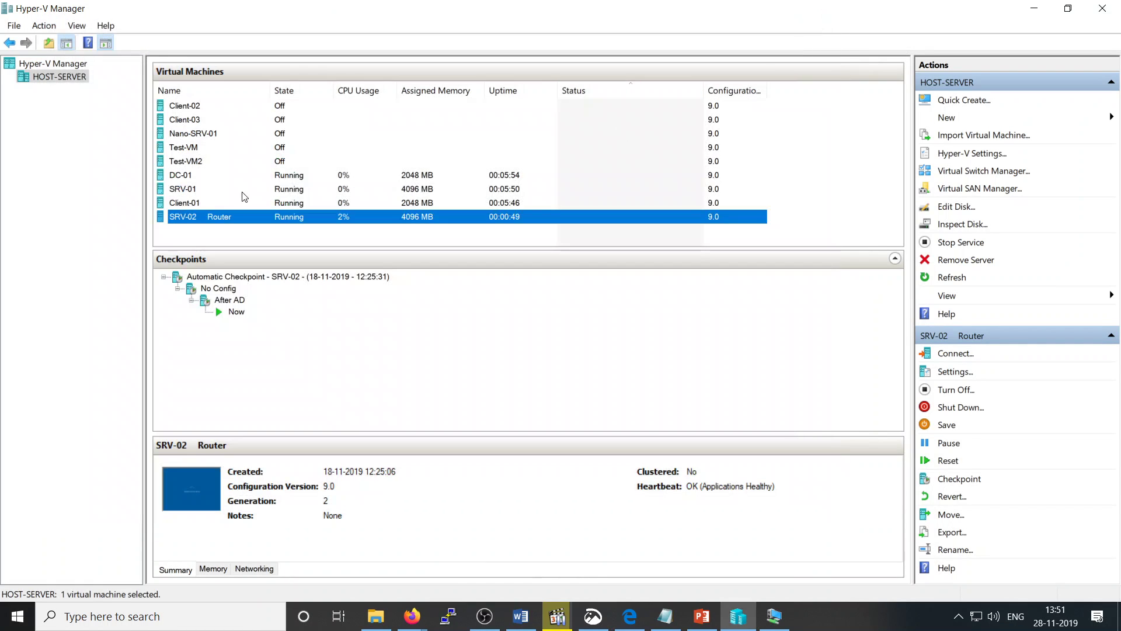
Step: Apply the After AD checkpoint to SRV-02 Router
left_click(227, 300)
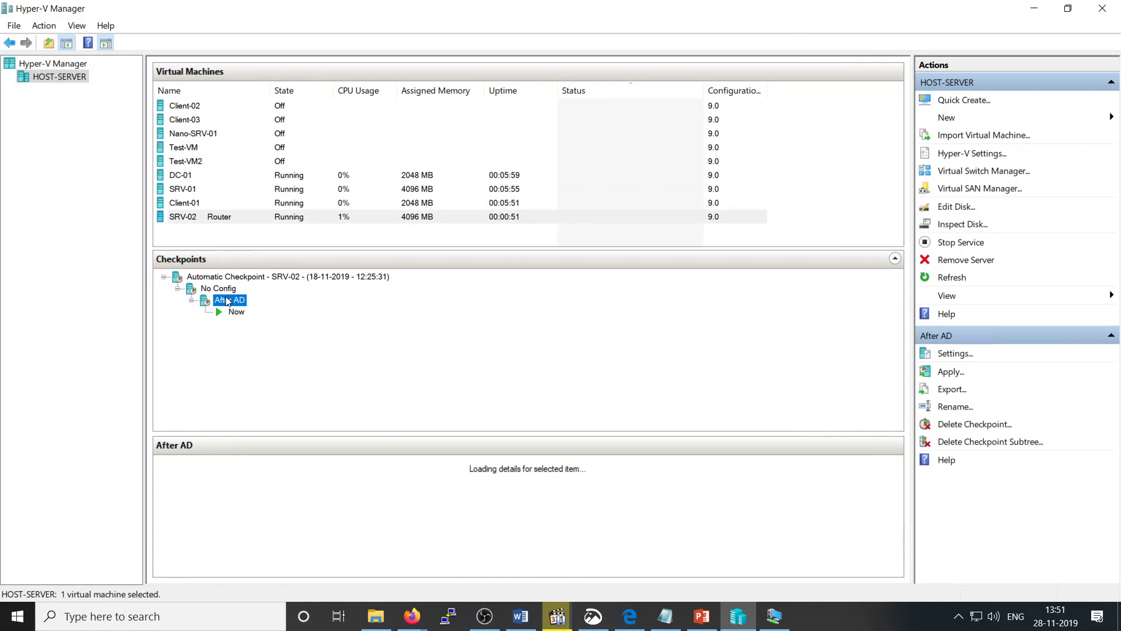
right_click(228, 301)
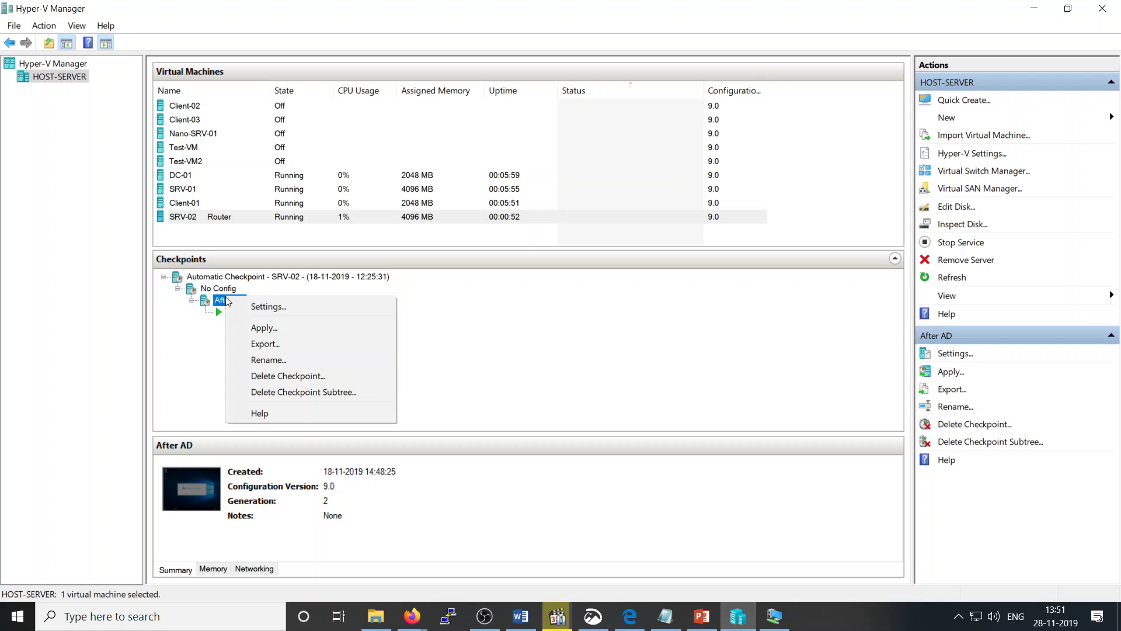
left_click(314, 332)
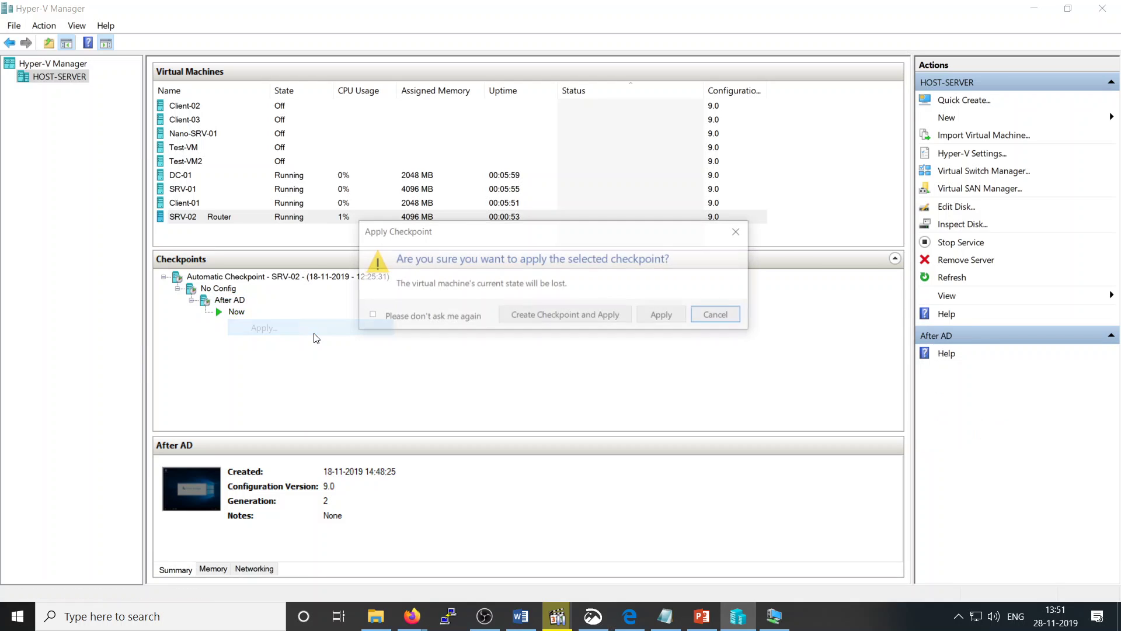
left_click(666, 316)
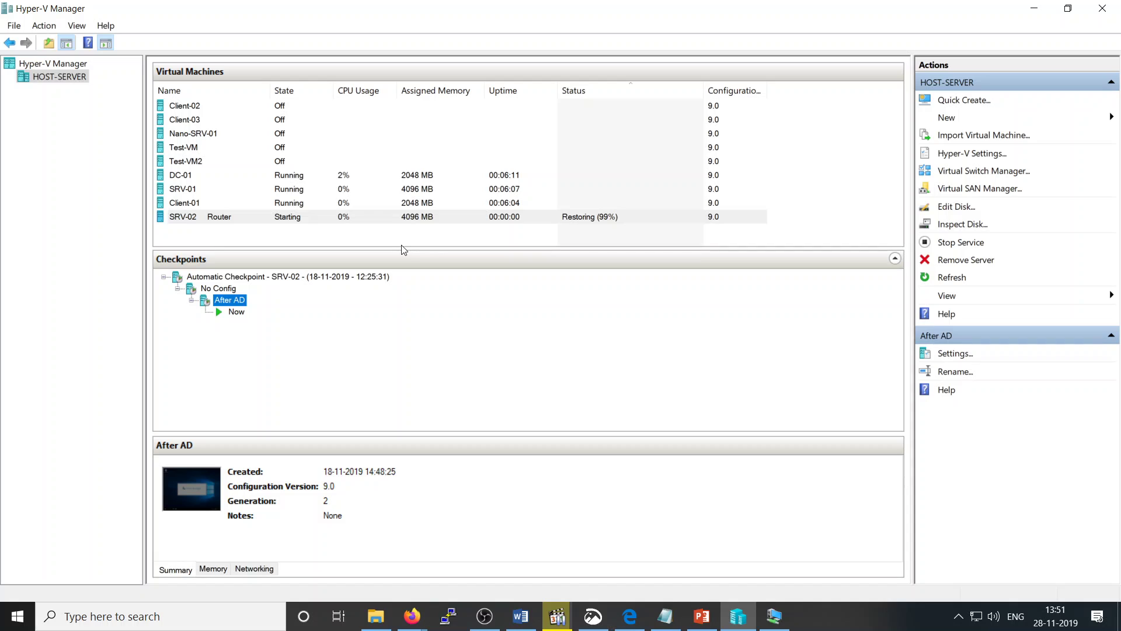
Step: Reset the restored SRV-02 Router so it boots fresh
left_click(443, 222)
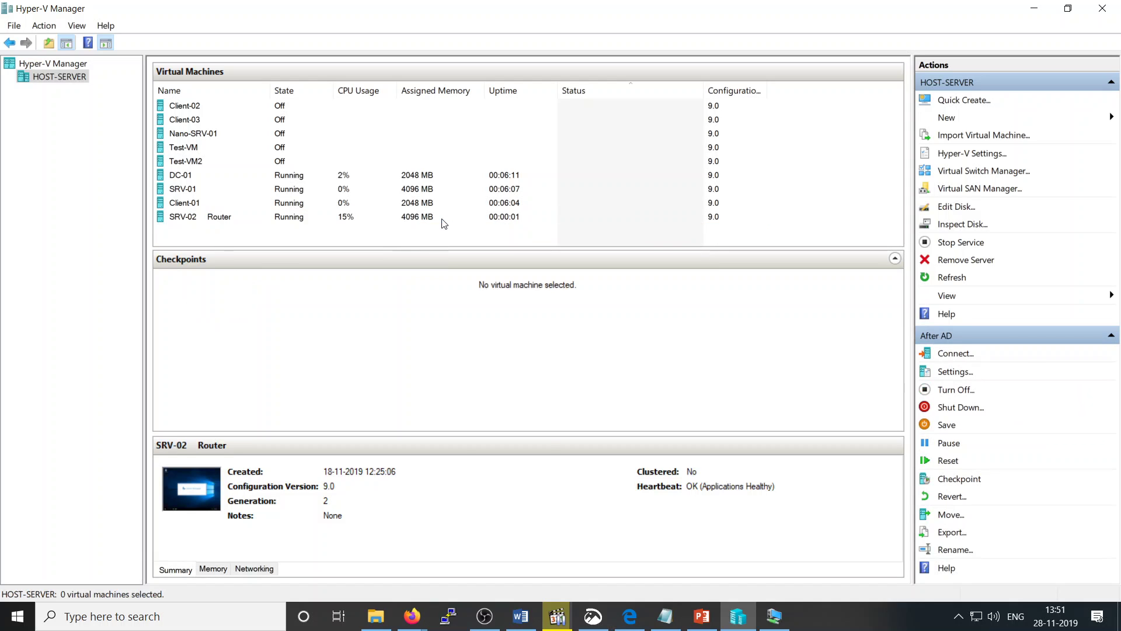
right_click(443, 222)
left_click(498, 339)
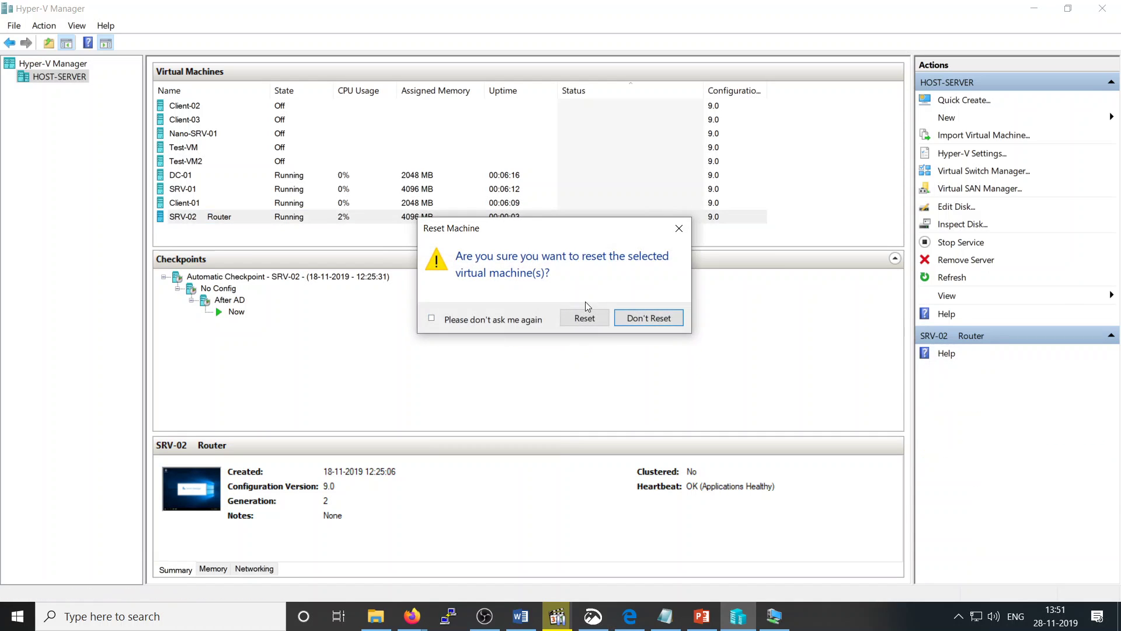
left_click(588, 317)
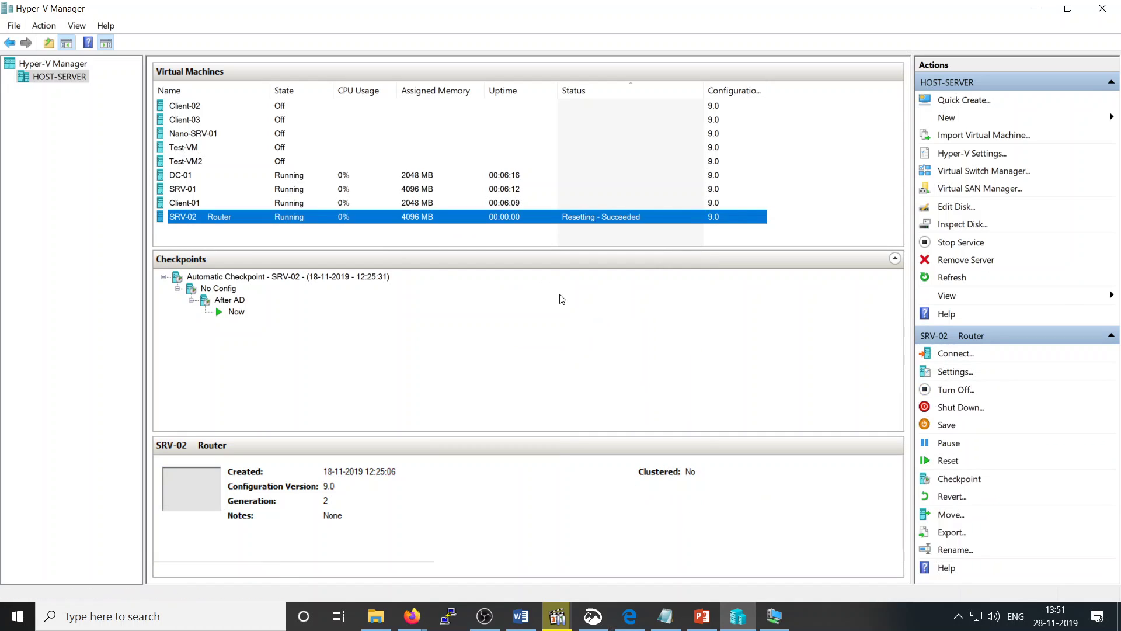
Step: Open a console connection to SRV-02 Router at the chosen display size
double_click(477, 217)
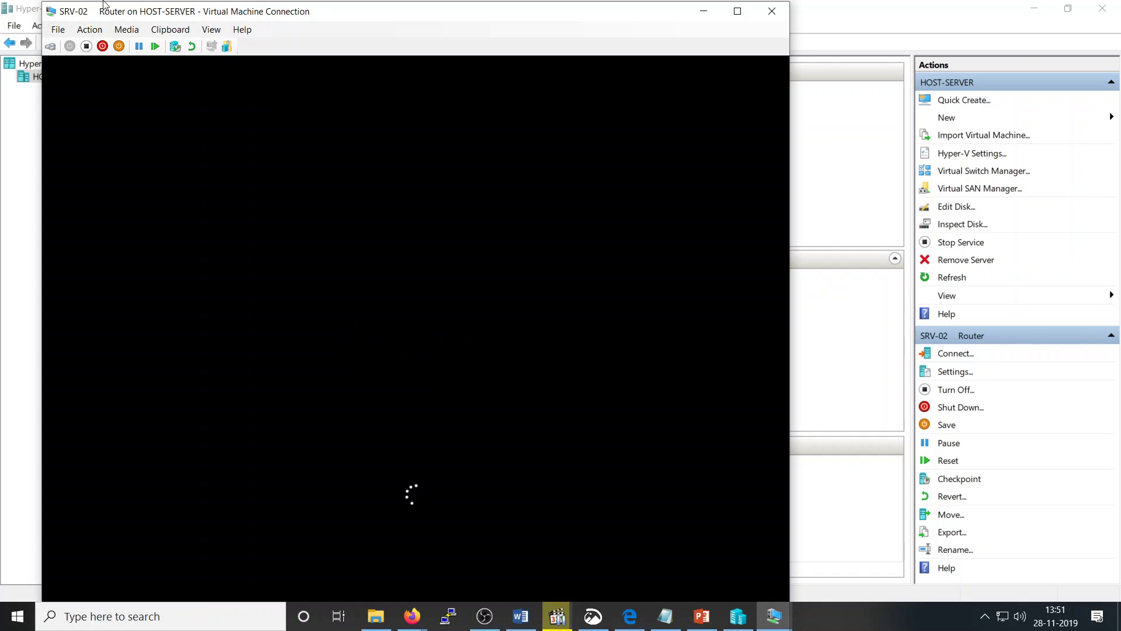
left_click(58, 29)
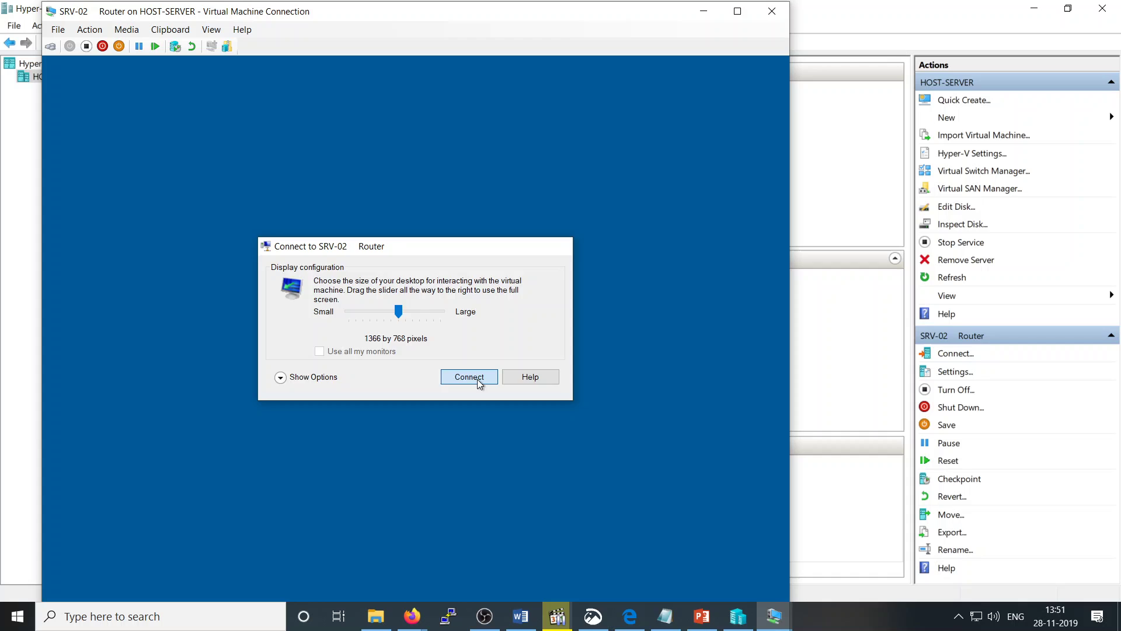
left_click(476, 379)
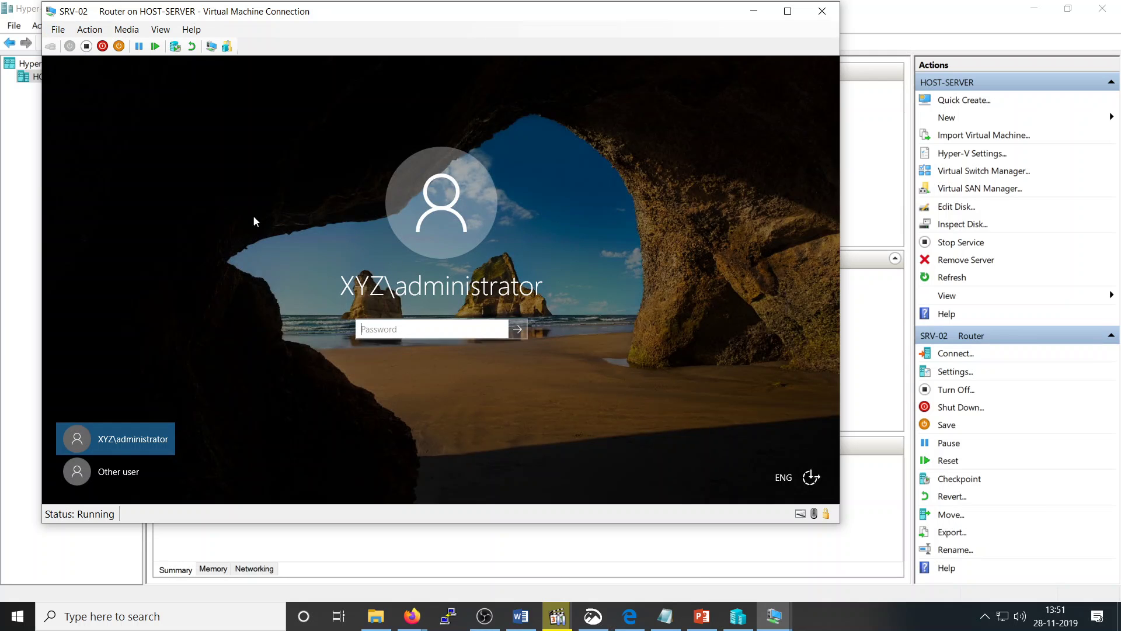
Step: Add a new network adapter to SRV-02 attached to ExternalSwitch-01
left_click(58, 29)
left_click(61, 46)
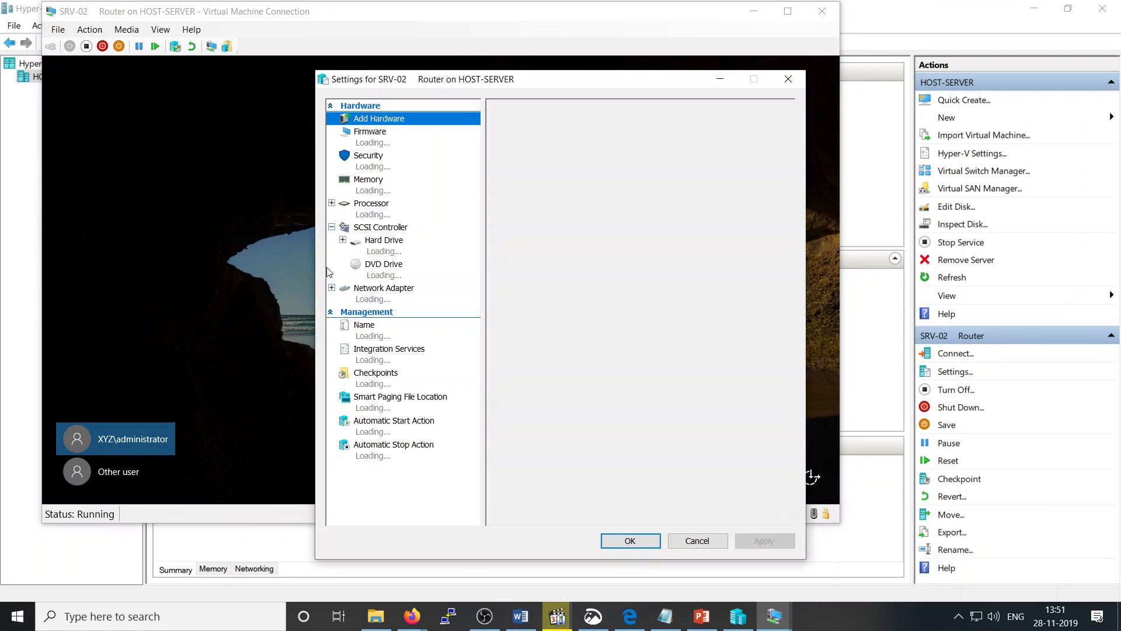
left_click(529, 174)
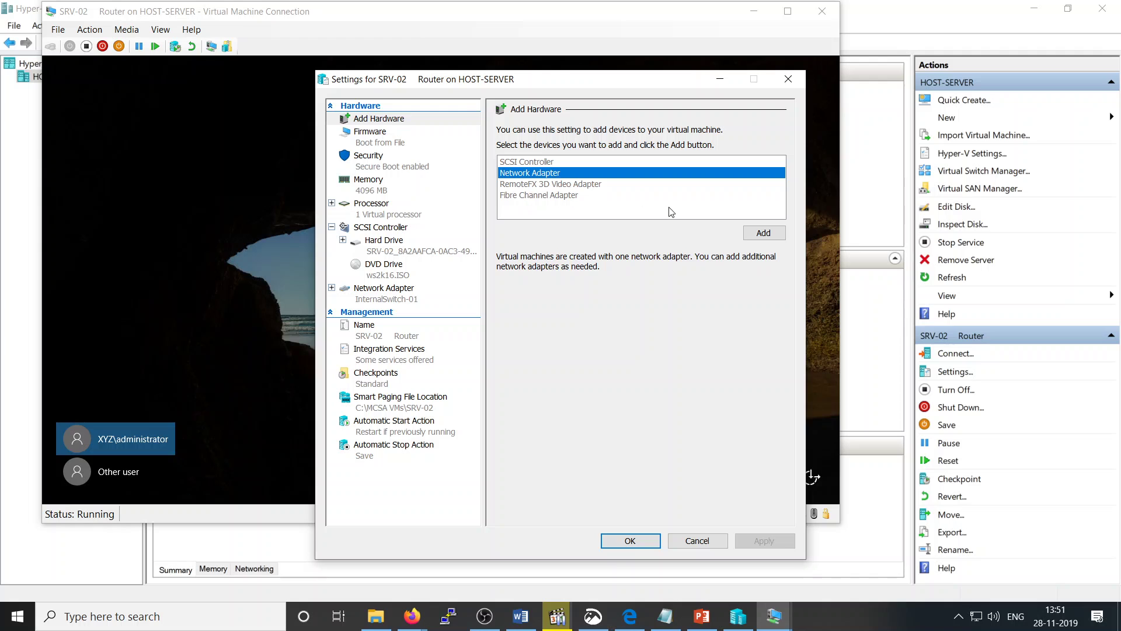
left_click(759, 233)
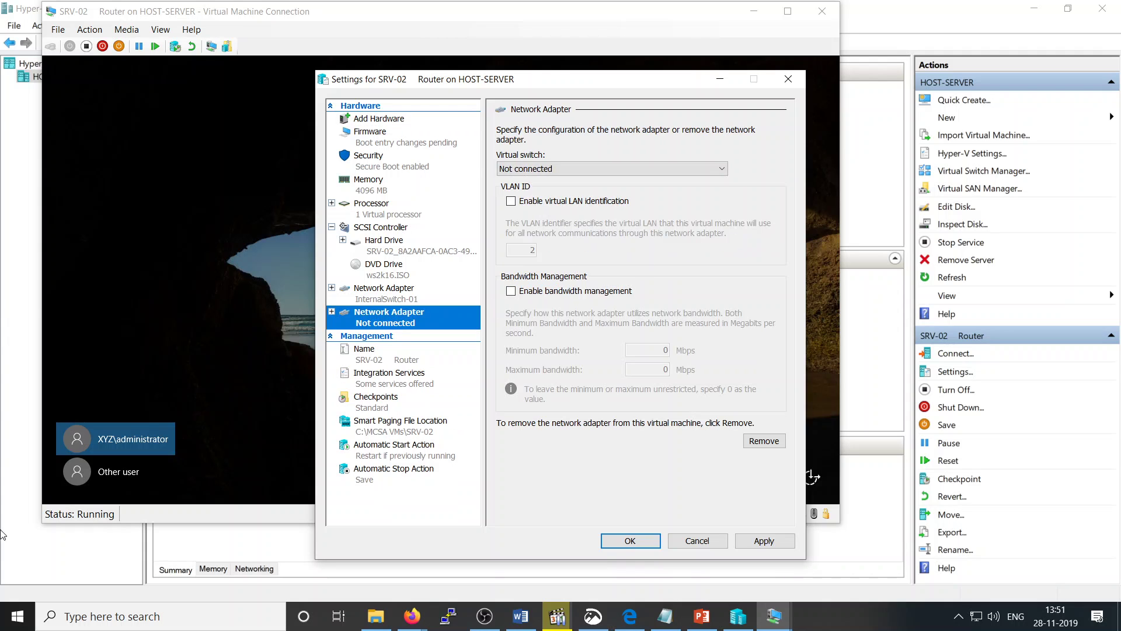
left_click(641, 167)
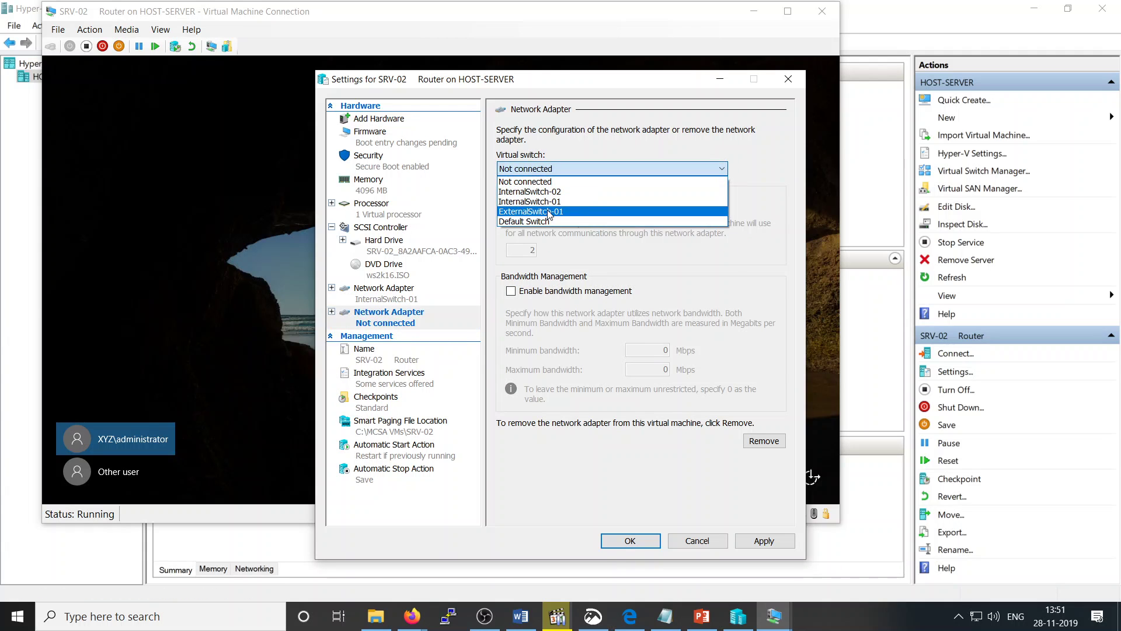
left_click(549, 211)
left_click(617, 538)
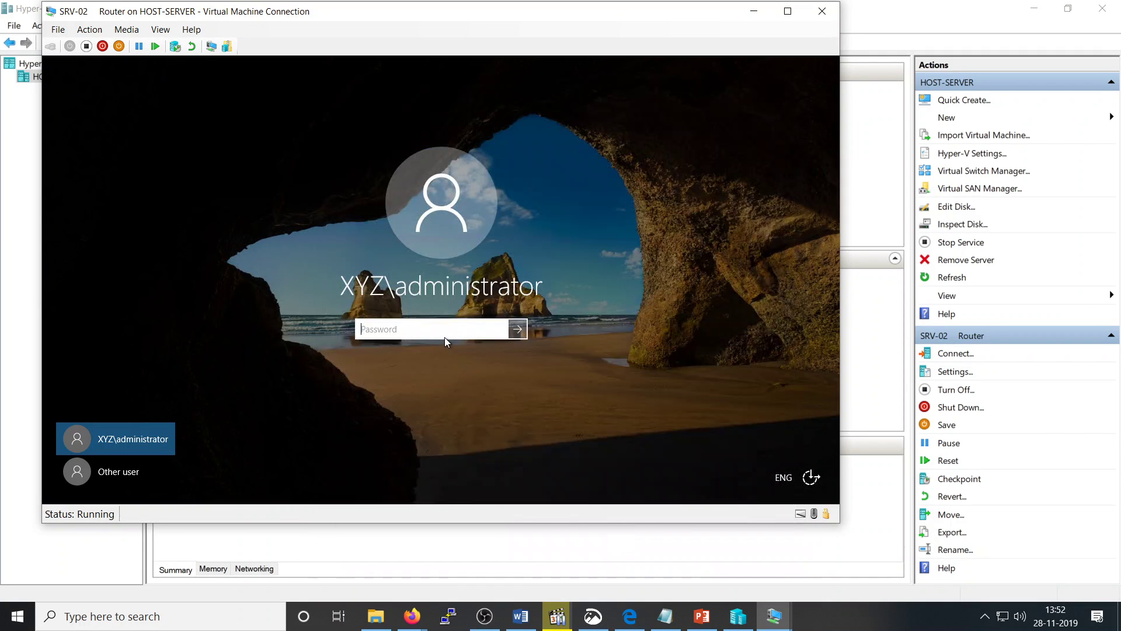
Step: Sign in to SRV-02 with the administrator account password
type("pa")
key("BackSpace")
key("BackSpace")
type("password")
key("Return")
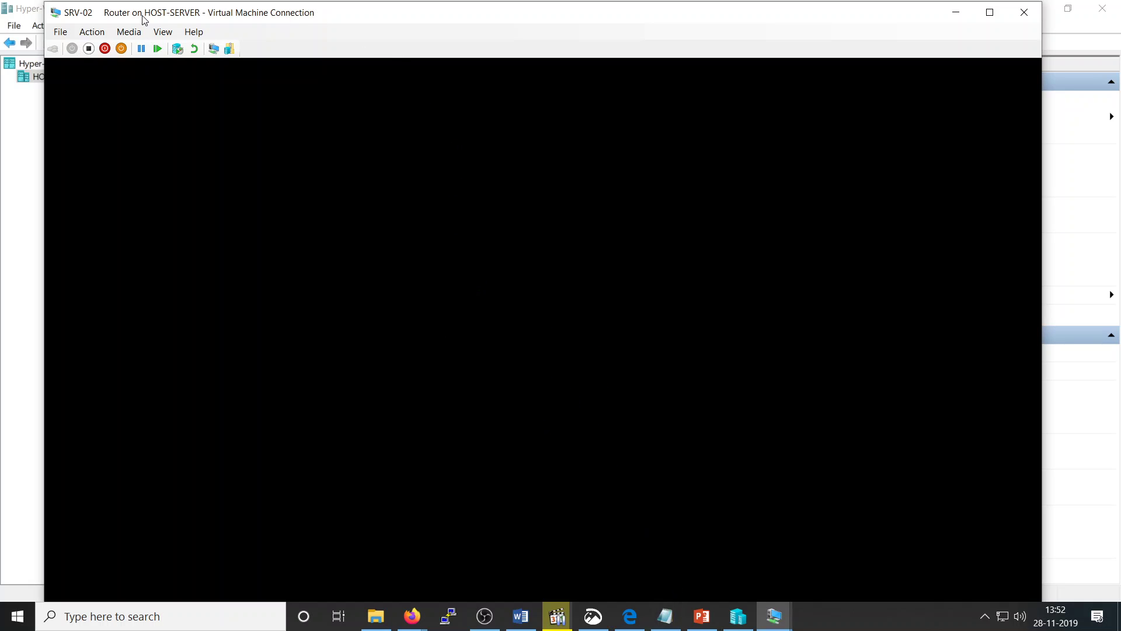
Step: Switch the SRV-02 console to Full Screen Mode
left_click(162, 32)
left_click(176, 41)
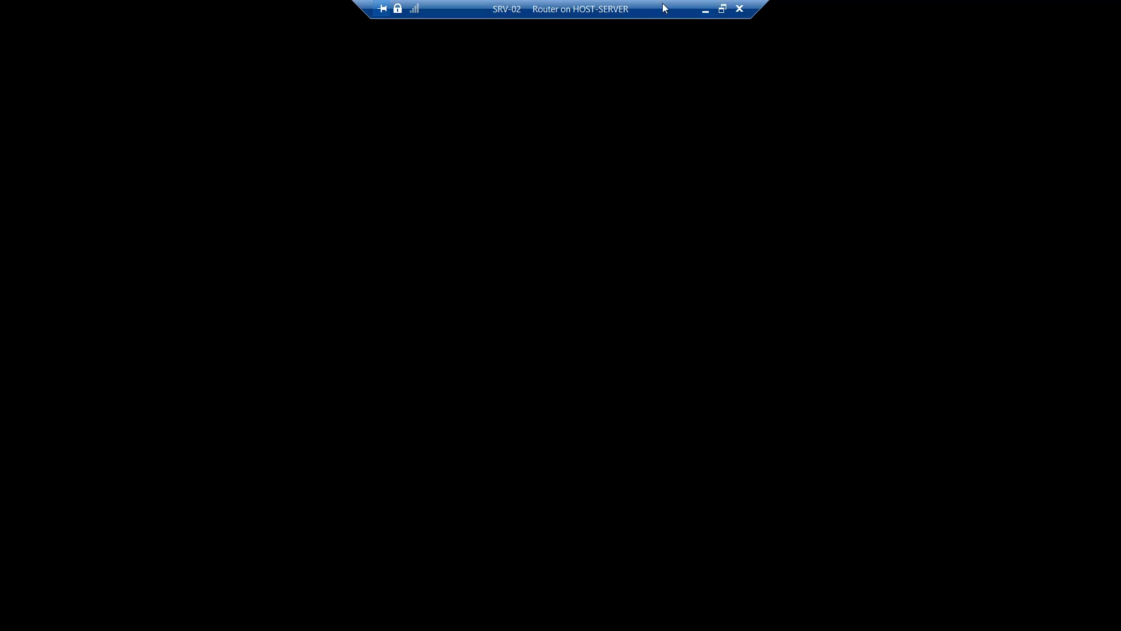
left_click(722, 8)
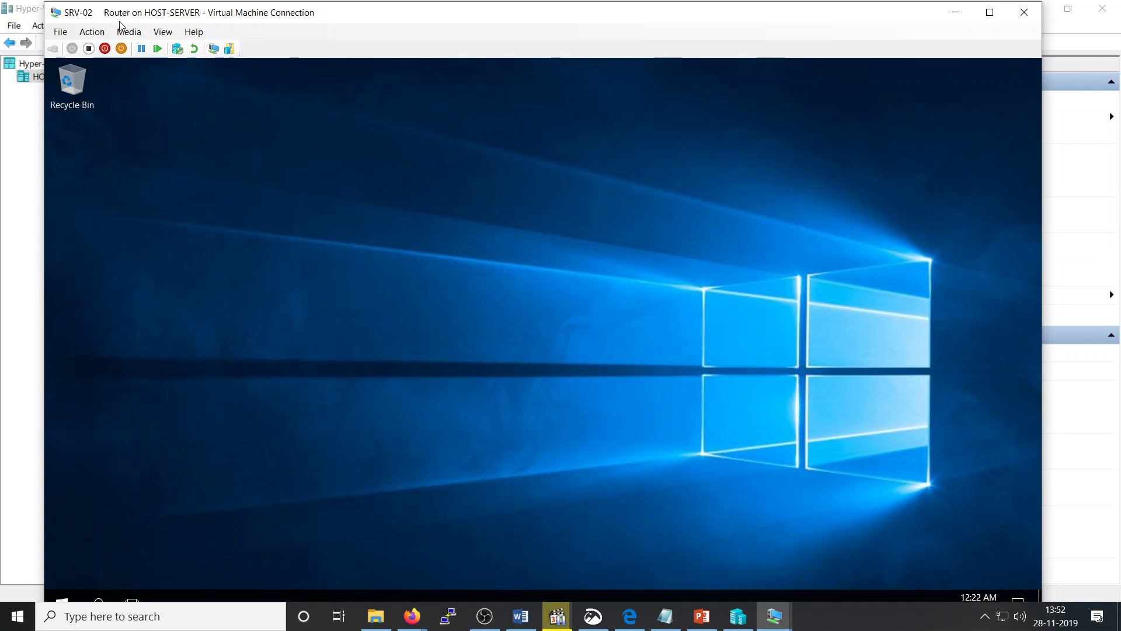
left_click(163, 31)
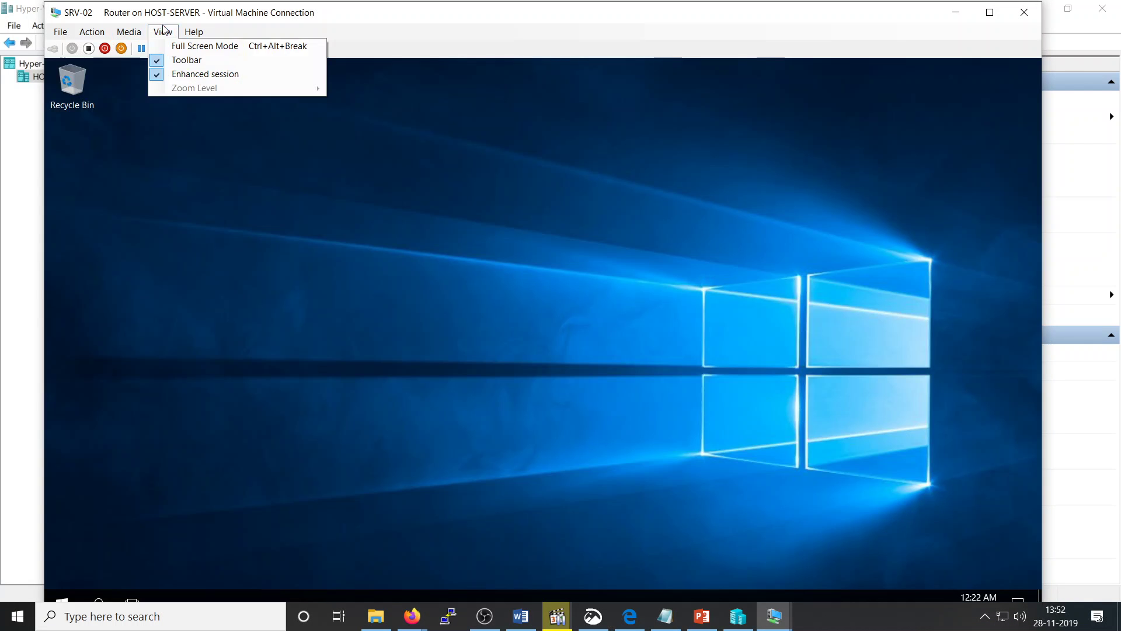
left_click(187, 46)
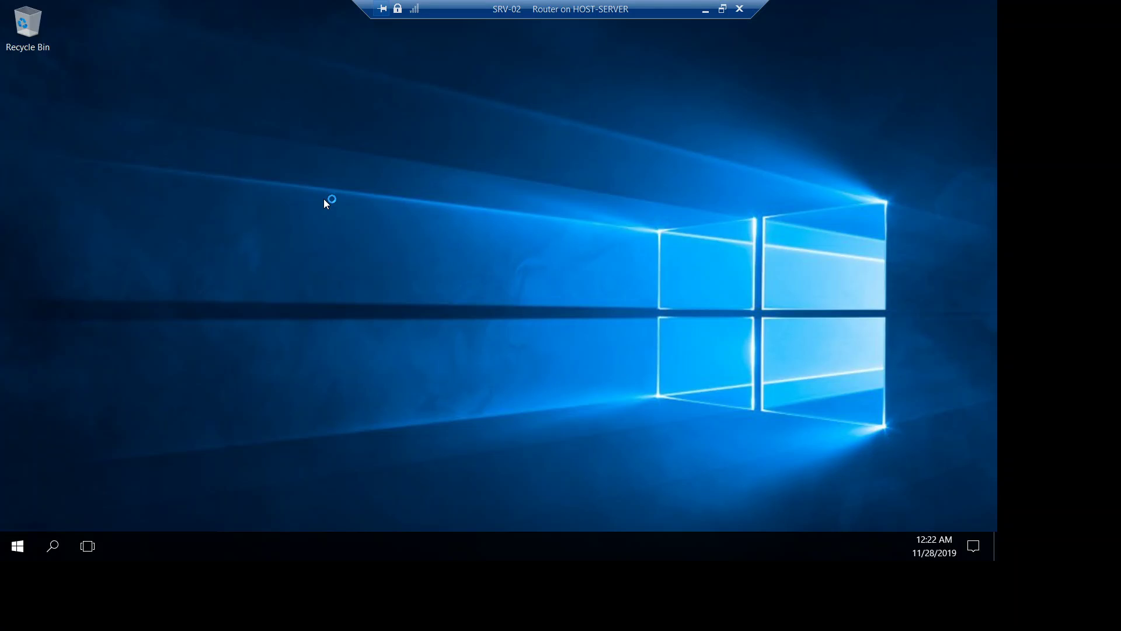
Step: Launch Network Connections with ncpa.cpl and check the Ethernet connection's address details
left_click(643, 408)
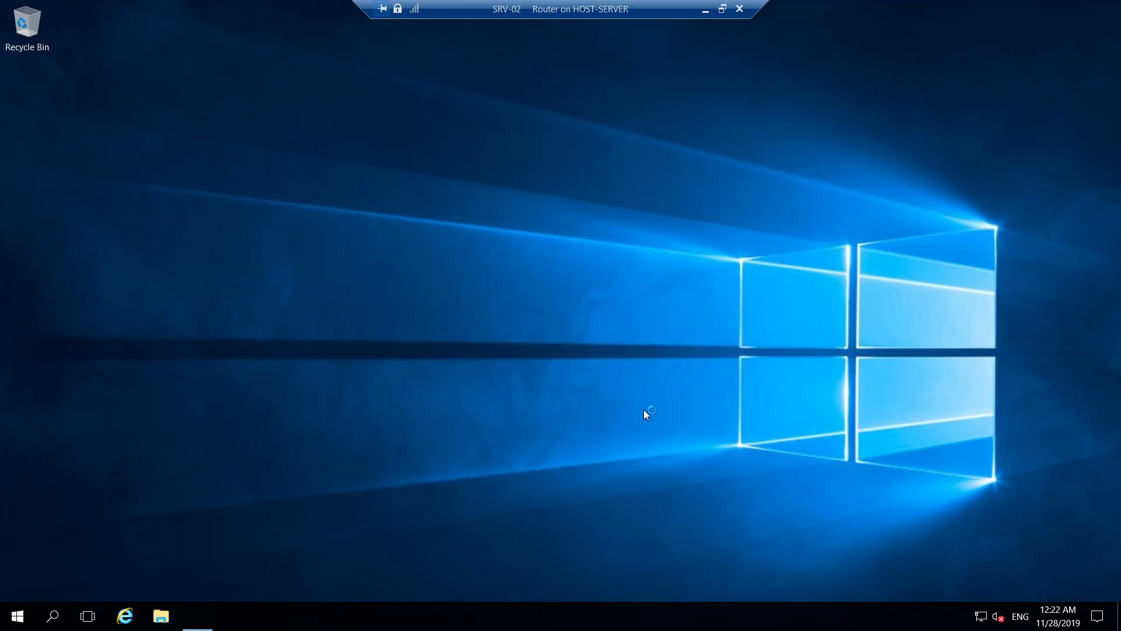
key("super+r")
type("ncpa.")
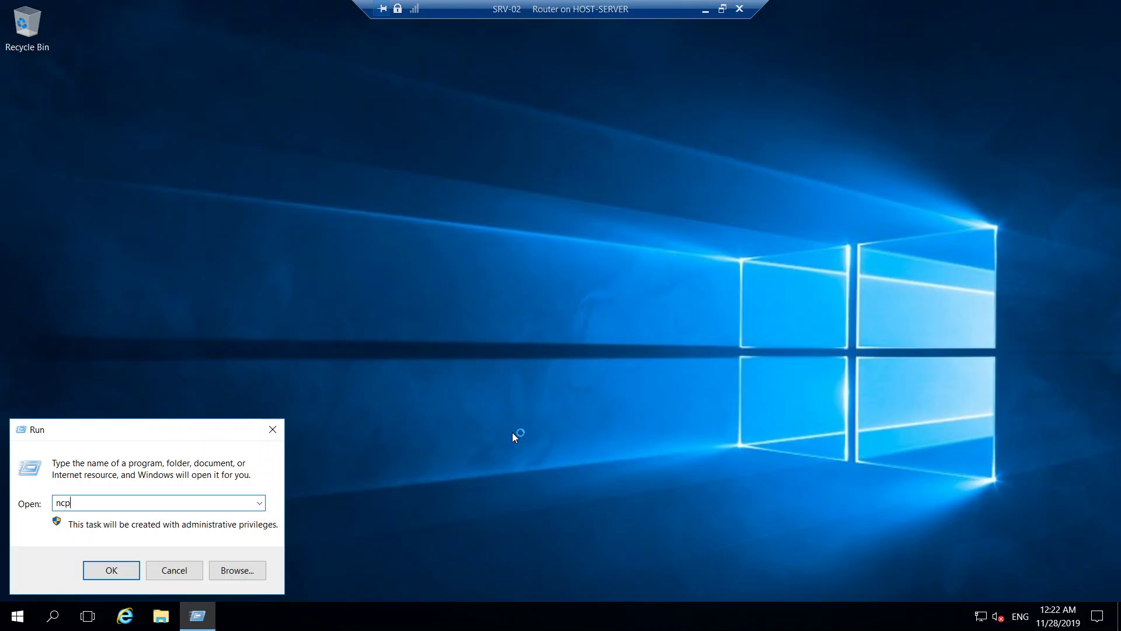
type("cpl")
key("Return")
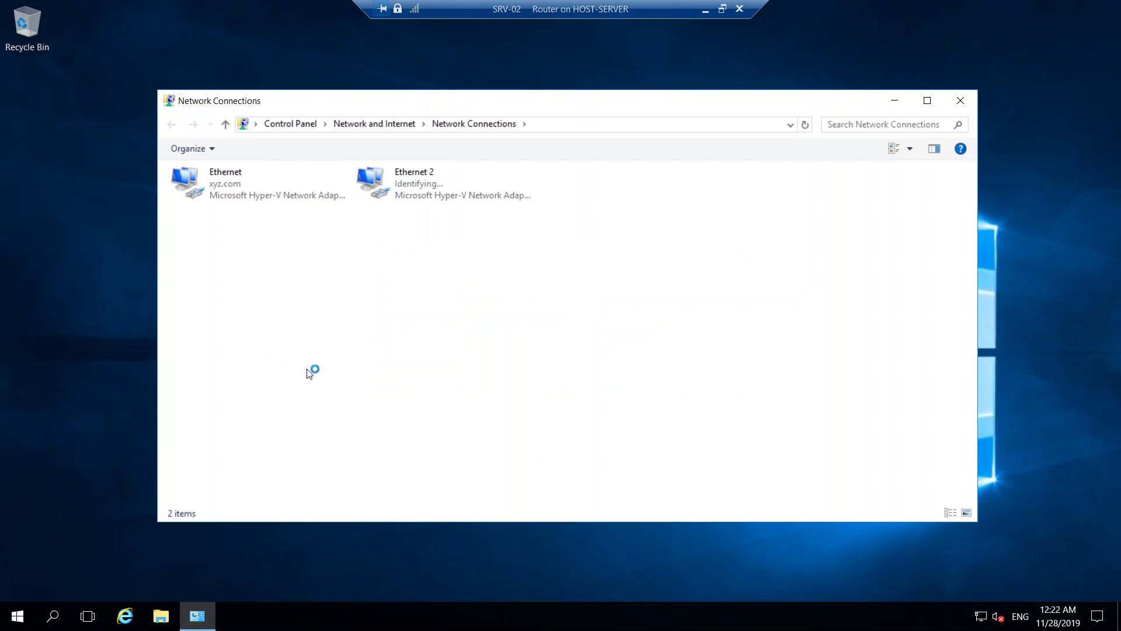
double_click(282, 191)
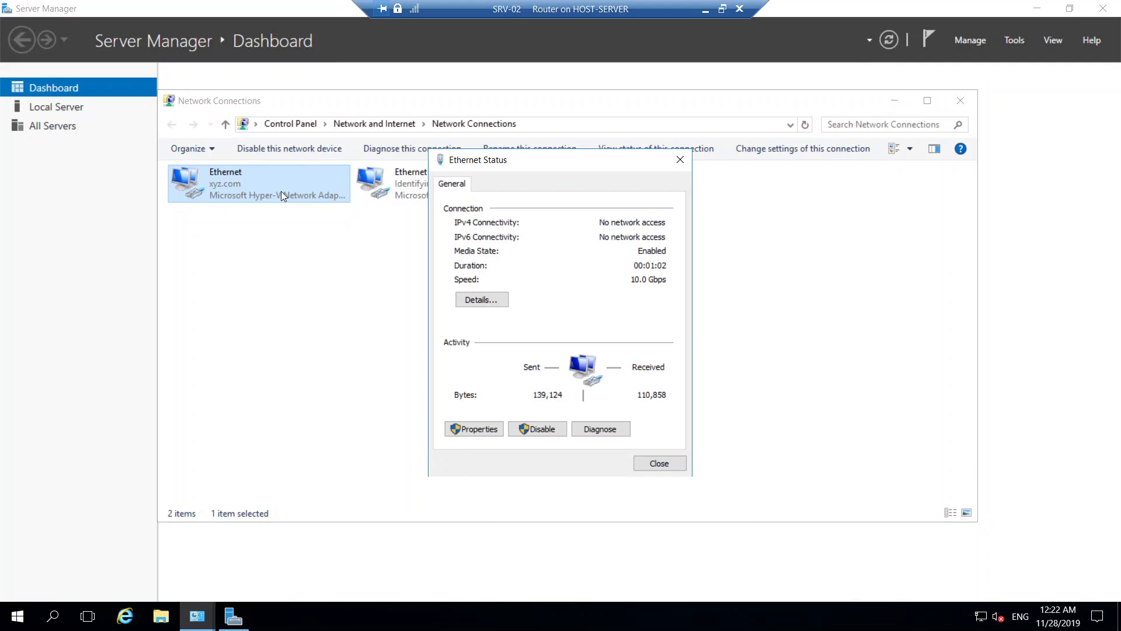
left_click(497, 299)
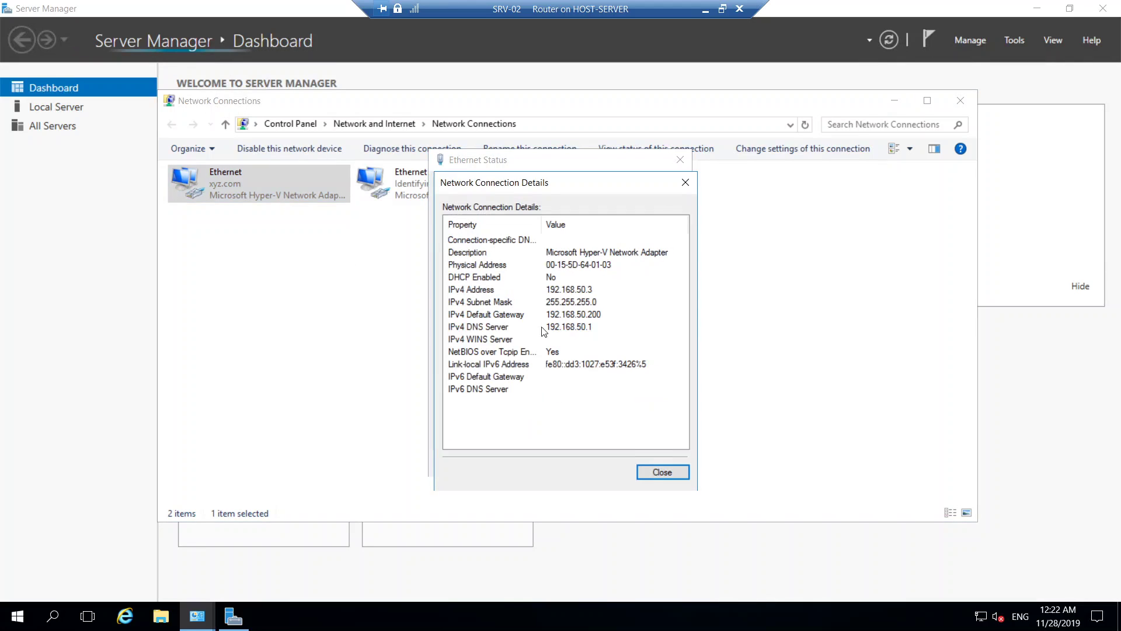
left_click(661, 472)
Step: Disable IPv6 on Ethernet and change its IPv4 address to 192.168.50.200
left_click(499, 434)
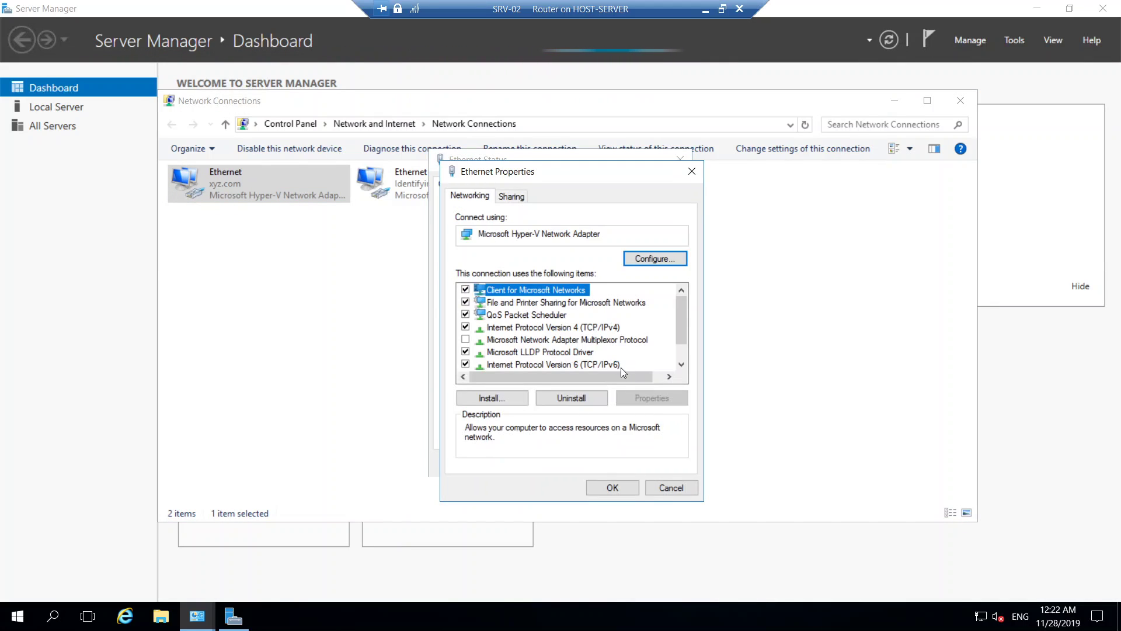
left_click(465, 364)
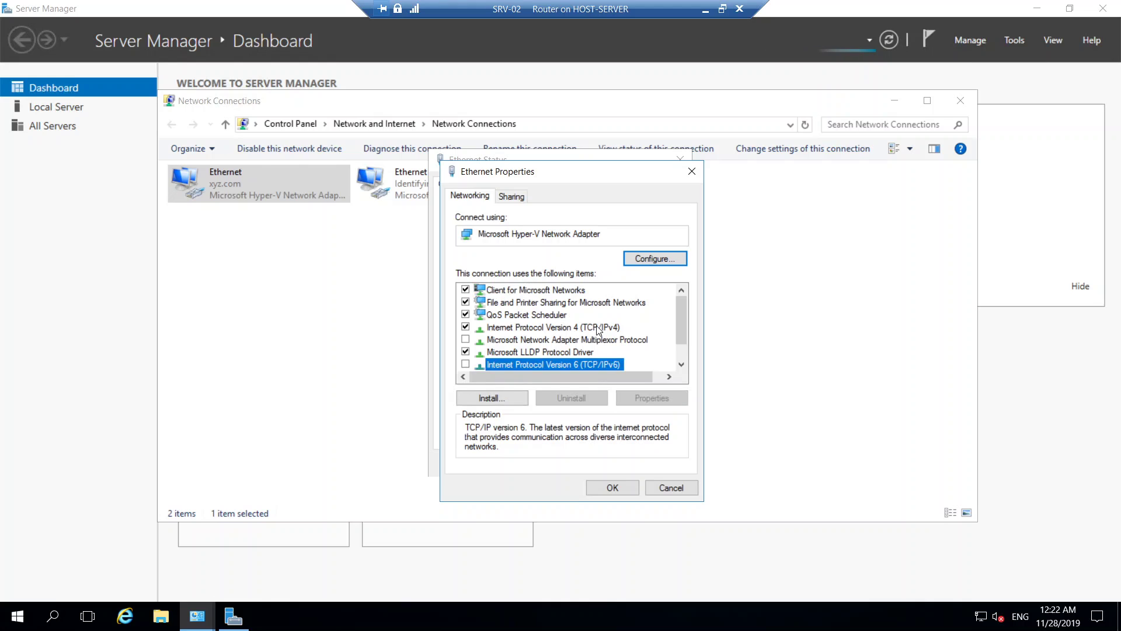
double_click(630, 329)
double_click(696, 350)
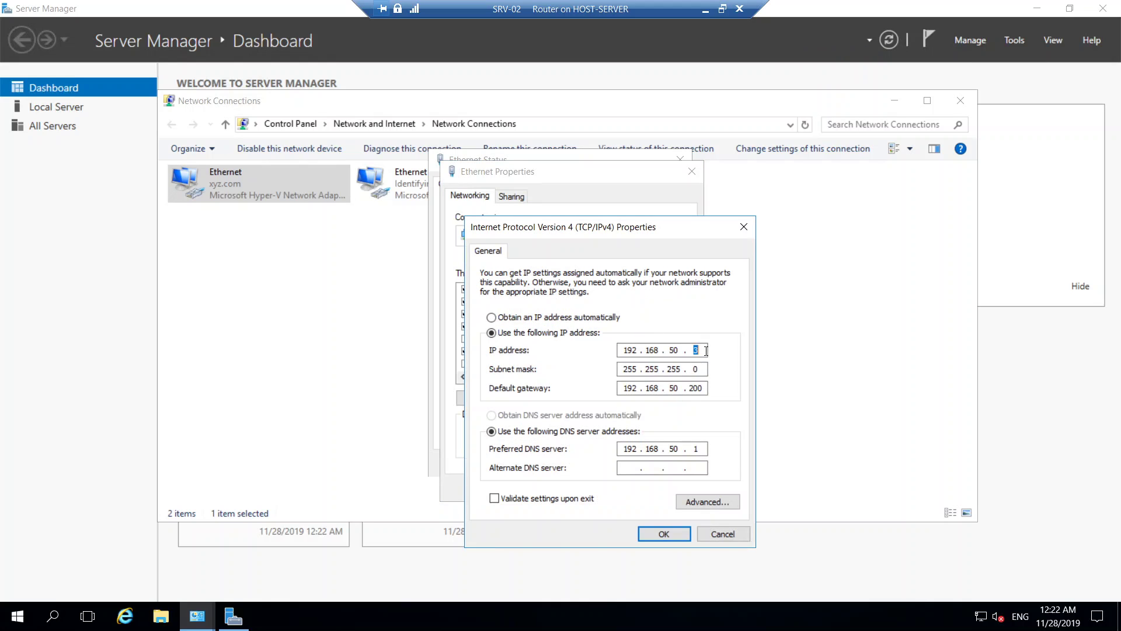
type("200")
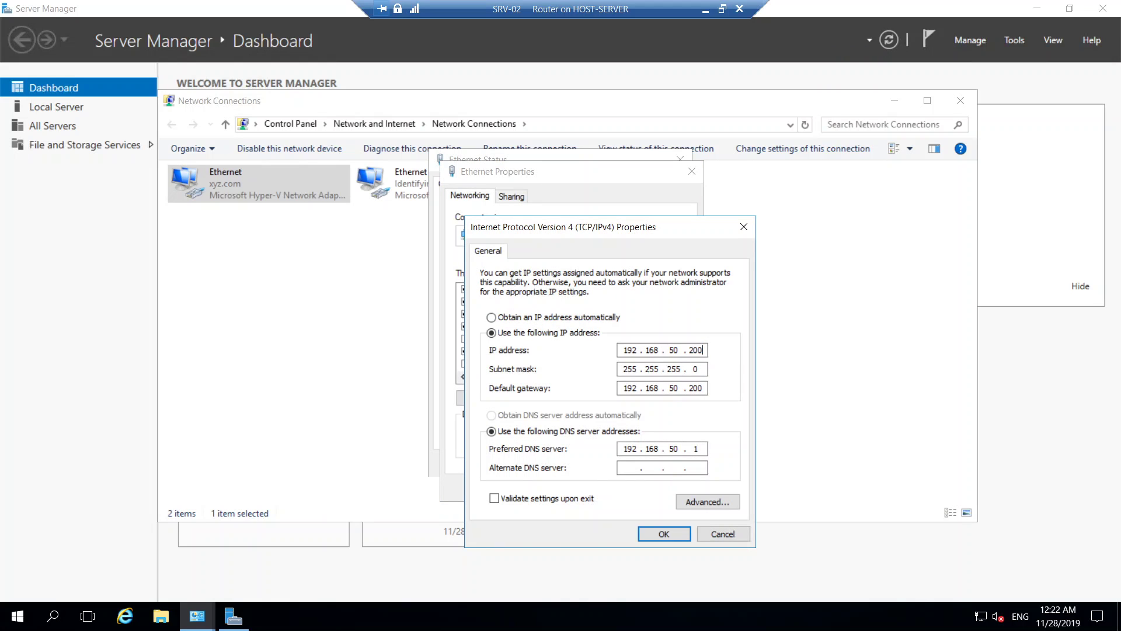
Step: Clear the default gateway, set alternate DNS 8.8.8.8, and apply the Ethernet settings
double_click(694, 388)
key("BackSpace")
key("BackSpace")
key("BackSpace")
key("BackSpace")
key("BackSpace")
key("BackSpace")
key("BackSpace")
key("BackSpace")
key("BackSpace")
type("8.")
key("BackSpace")
key("BackSpace")
key("BackSpace")
key("BackSpace")
key("BackSpace")
key("BackSpace")
key("BackSpace")
key("BackSpace")
key("BackSpace")
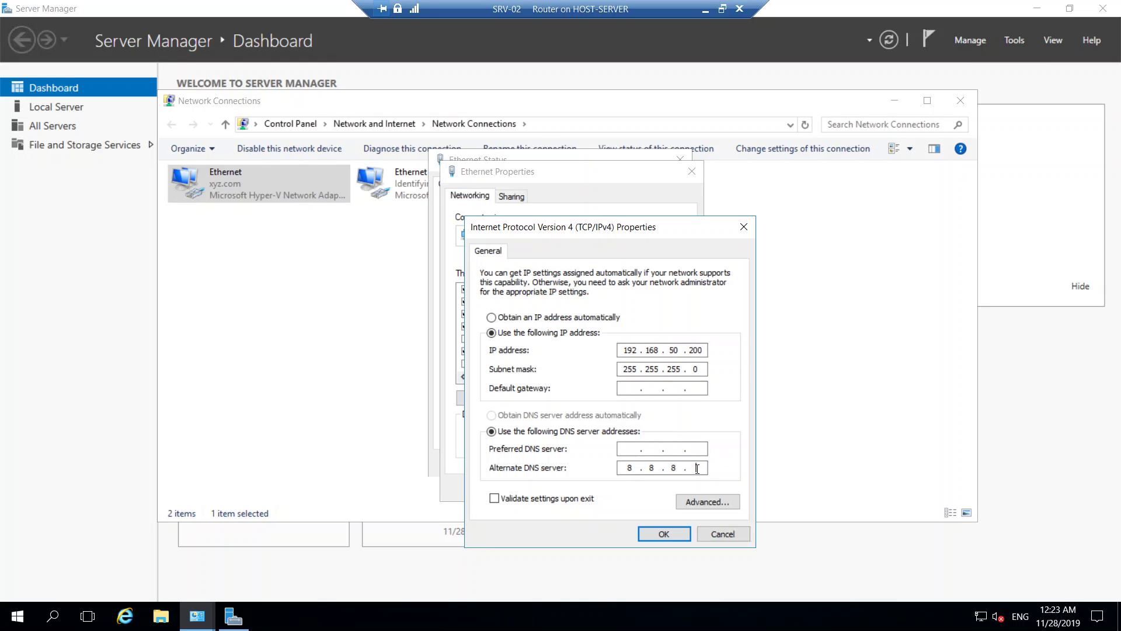
left_click(664, 534)
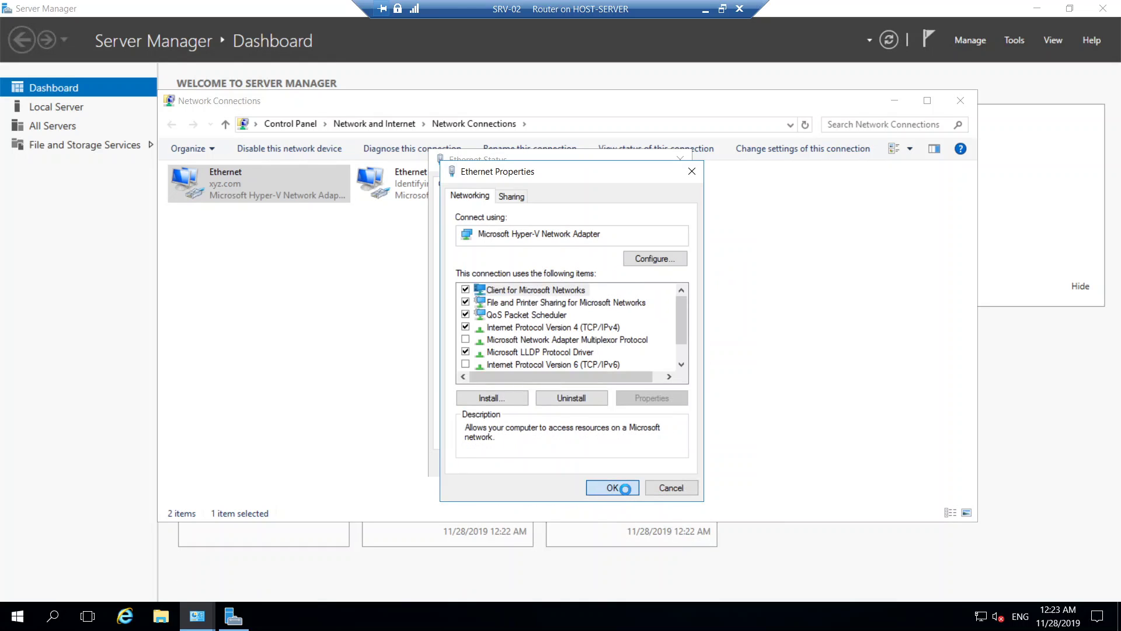
left_click(624, 488)
left_click(679, 466)
Step: Check Ethernet 2's details for its DHCP address 192.168.1.5
left_click(417, 184)
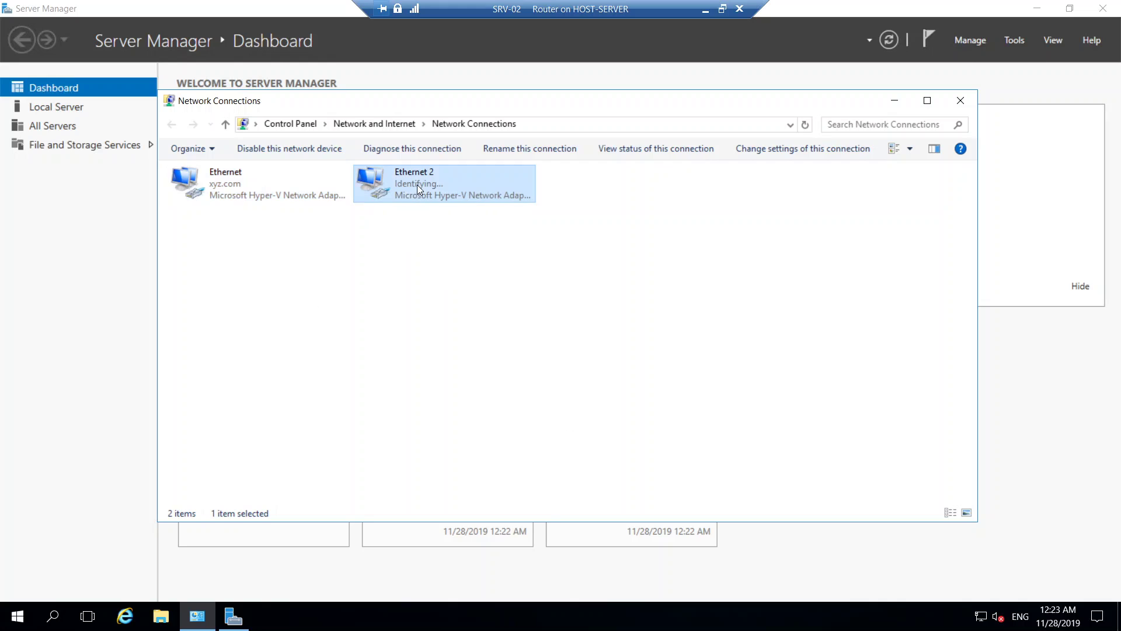
double_click(417, 184)
left_click(479, 301)
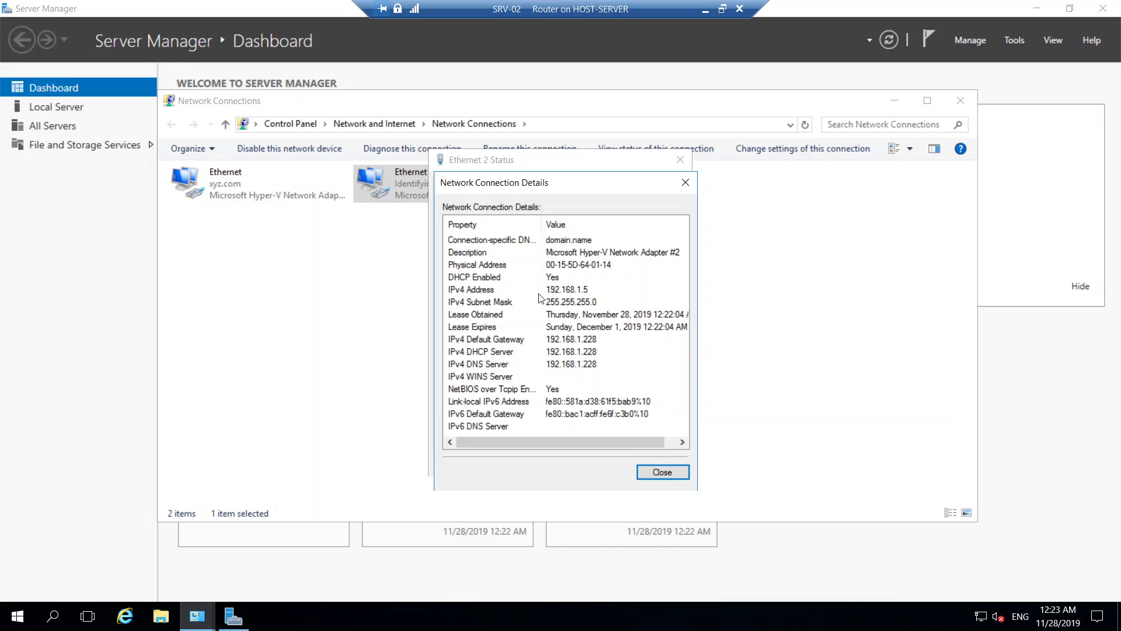
left_click(667, 474)
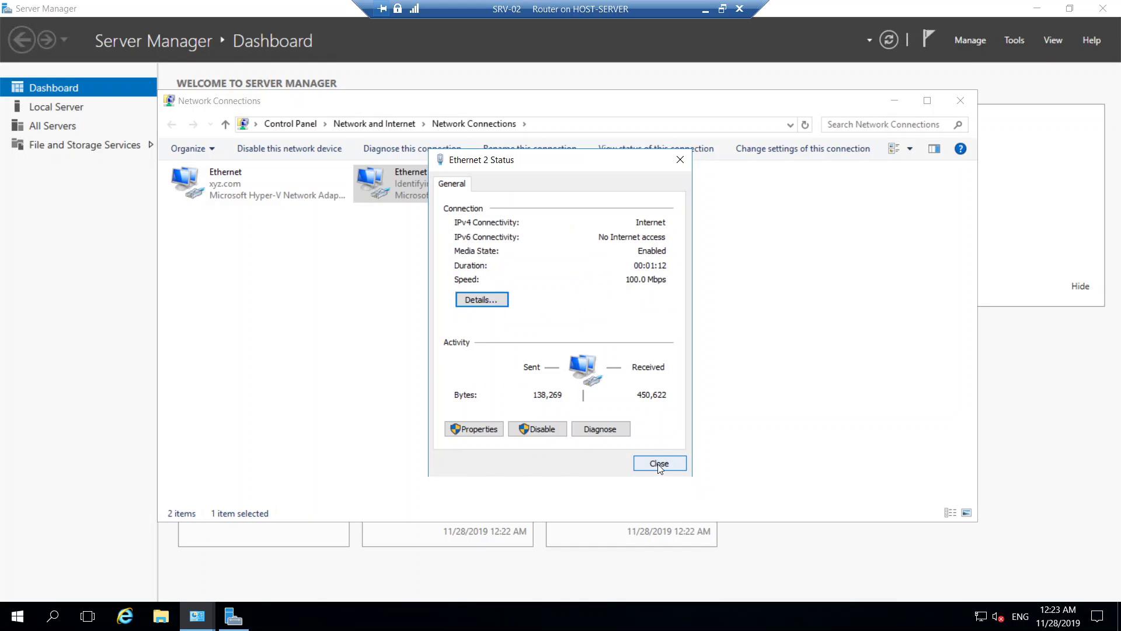
left_click(657, 464)
Step: Ping google.com from a command prompt and get replies from 172.217.27.174
key("super+r")
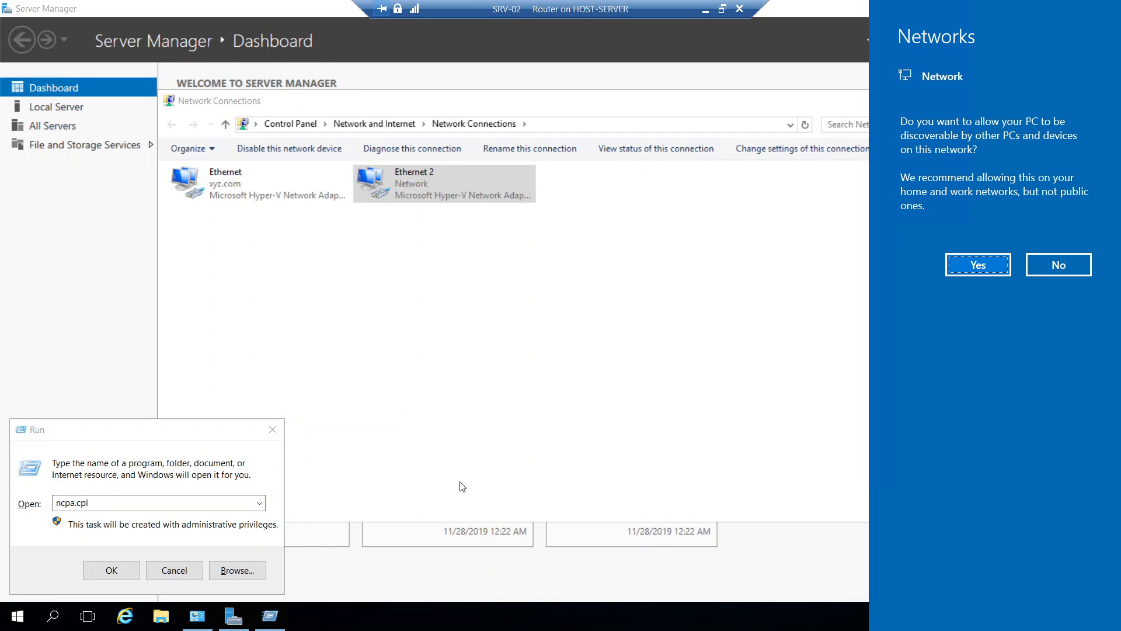
left_click(150, 509)
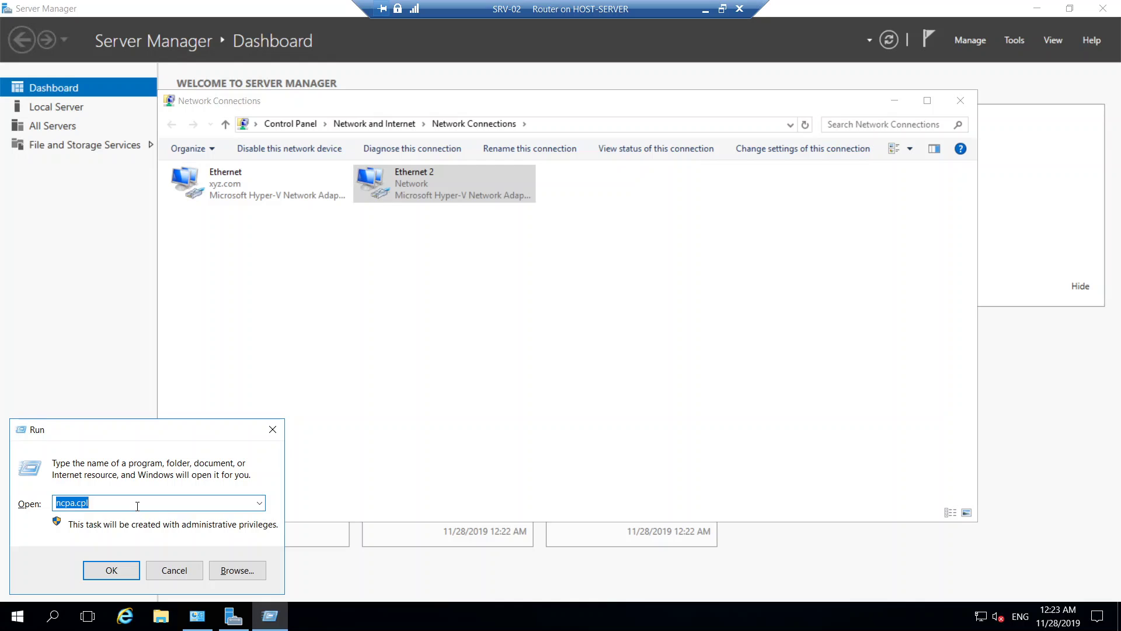
type("cmd")
key("Return")
type("p")
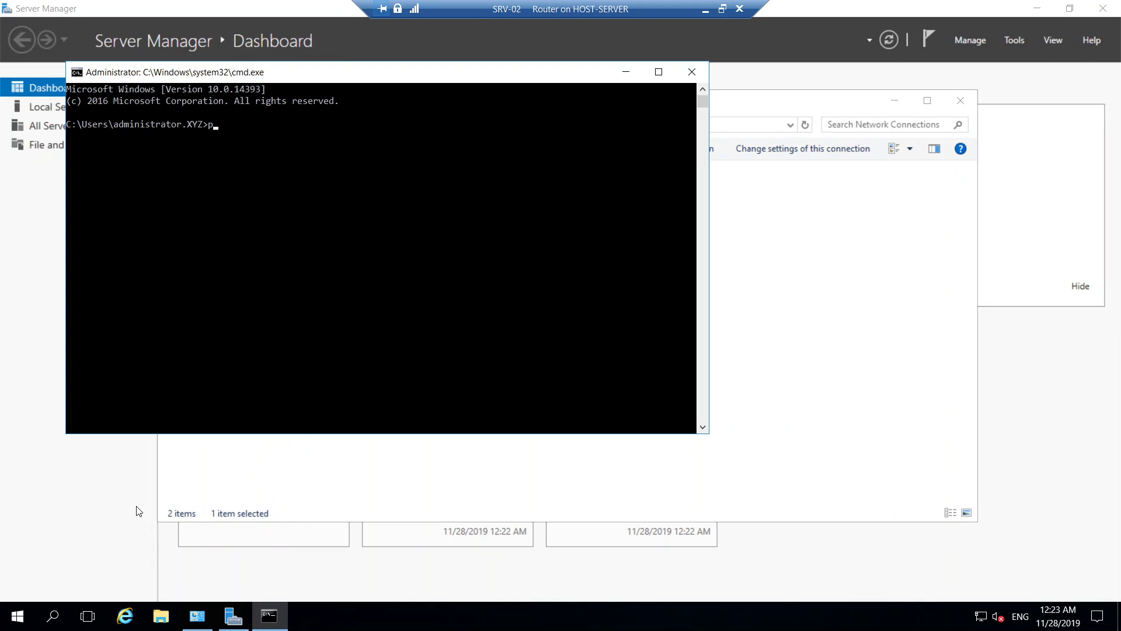
type("ing ")
type("google.co")
type("m")
key("Return")
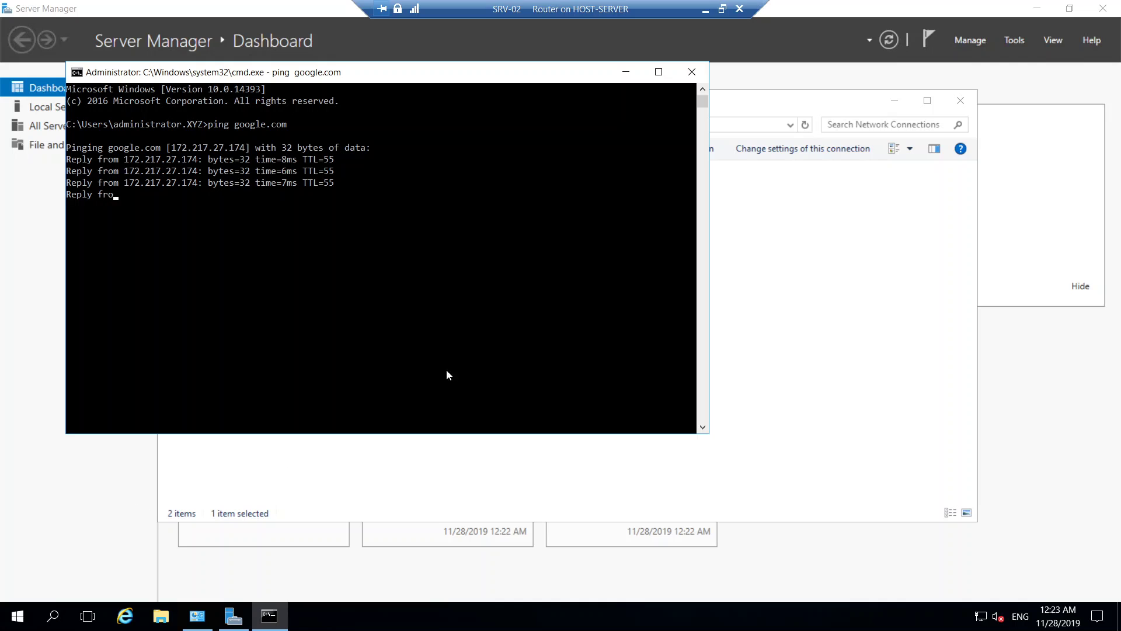
left_click(692, 72)
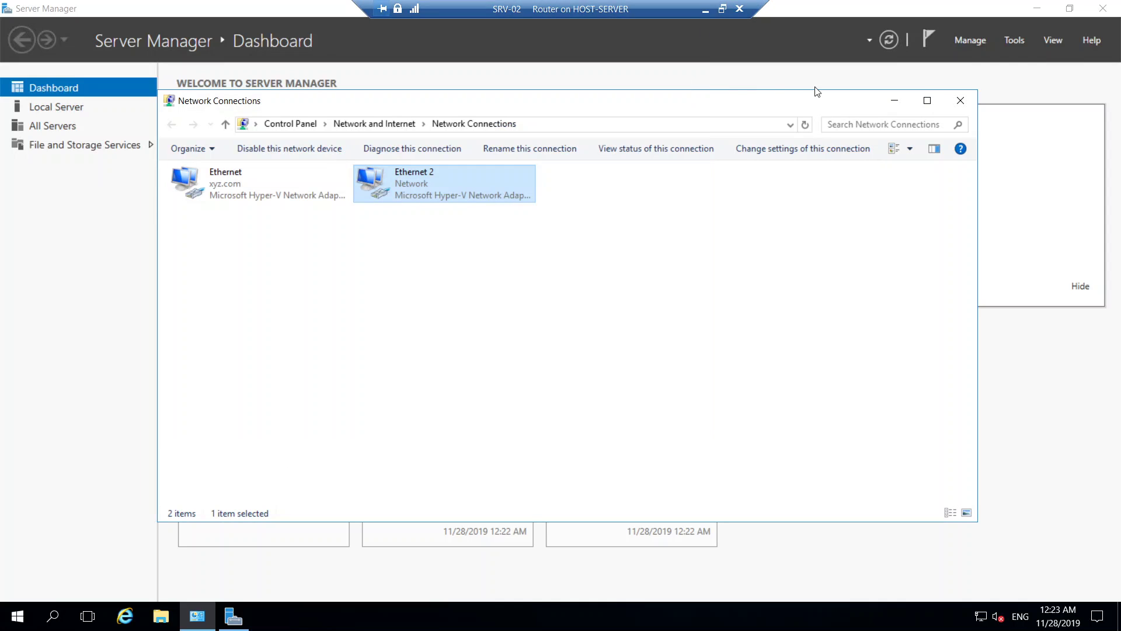
Step: Start the Add Roles and Features Wizard and select the Remote Access role
left_click(959, 100)
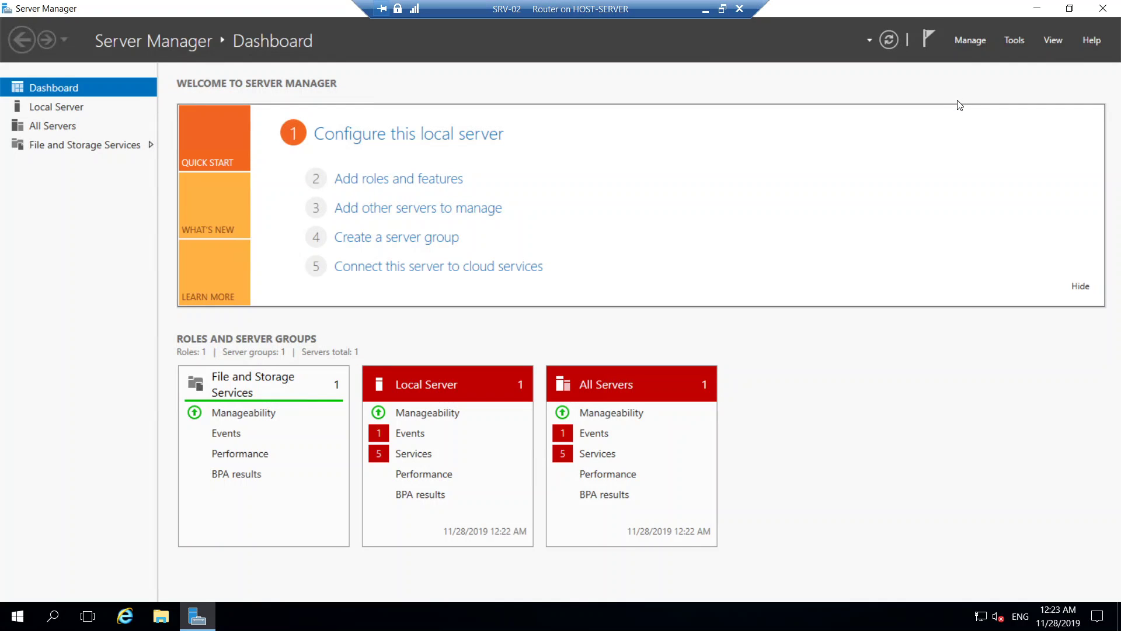
left_click(500, 189)
left_click(513, 487)
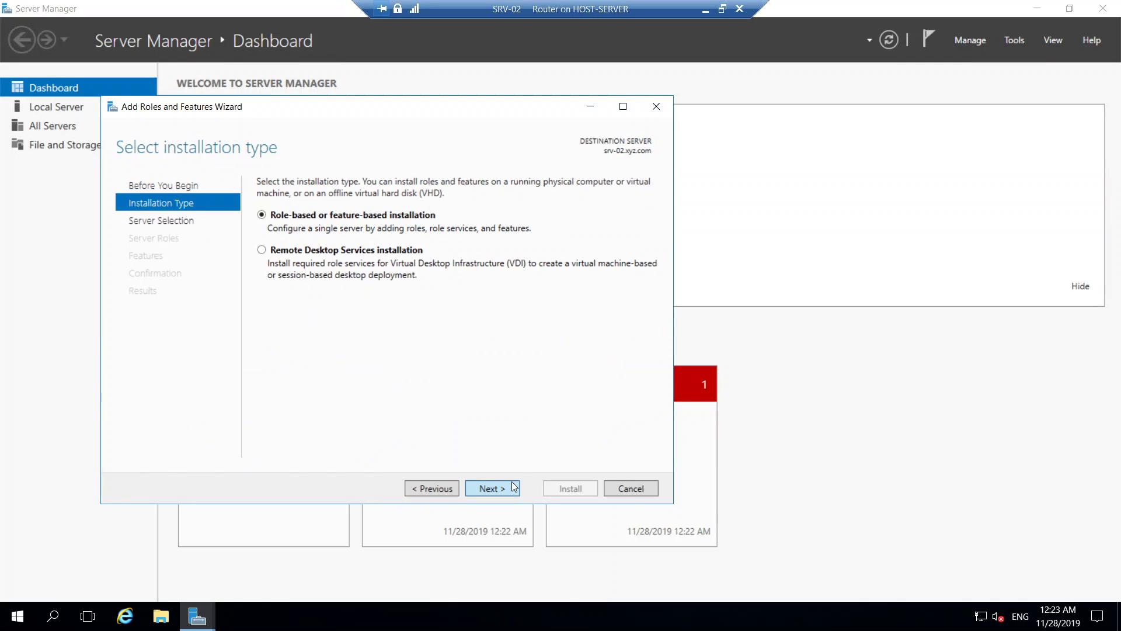
left_click(513, 486)
left_click(513, 487)
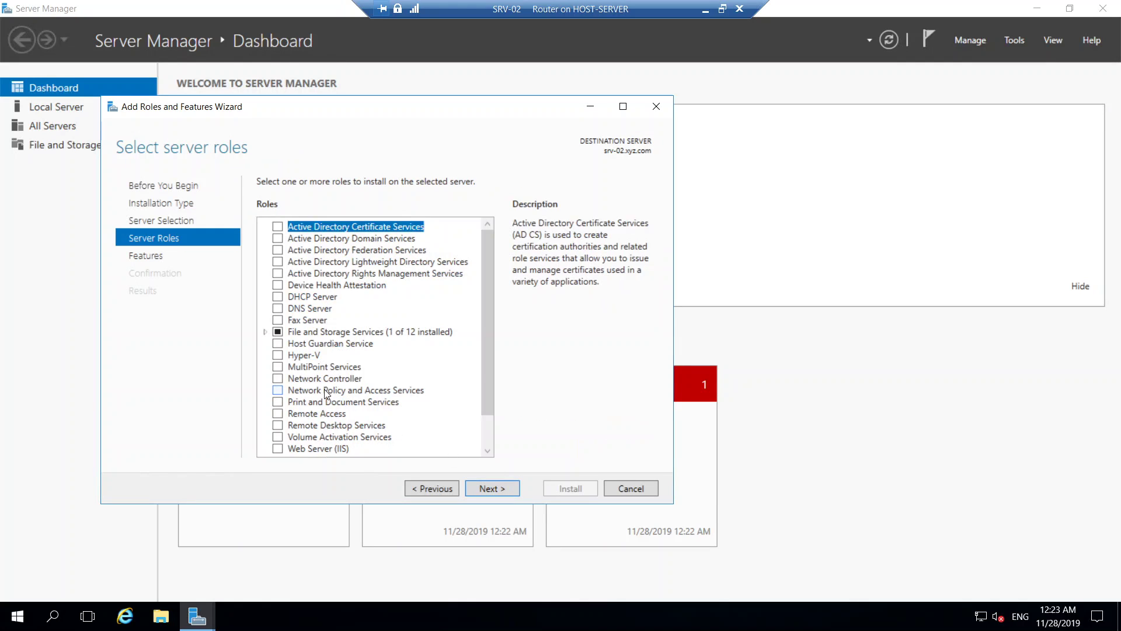
left_click(279, 414)
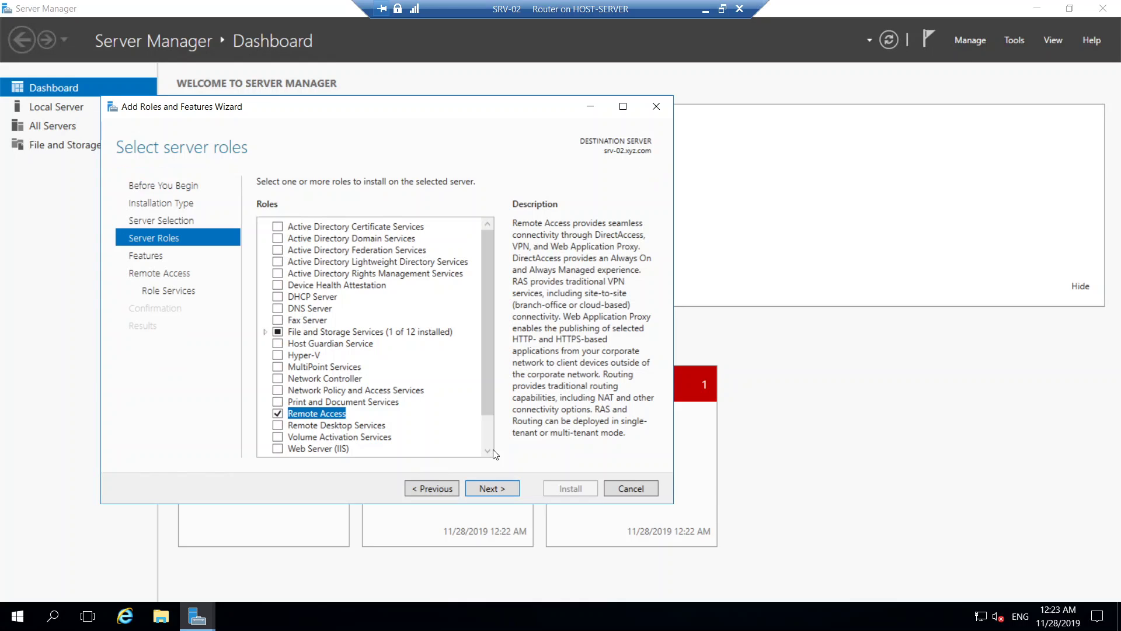
Step: Add the Routing role service with its required features and start installing
left_click(489, 488)
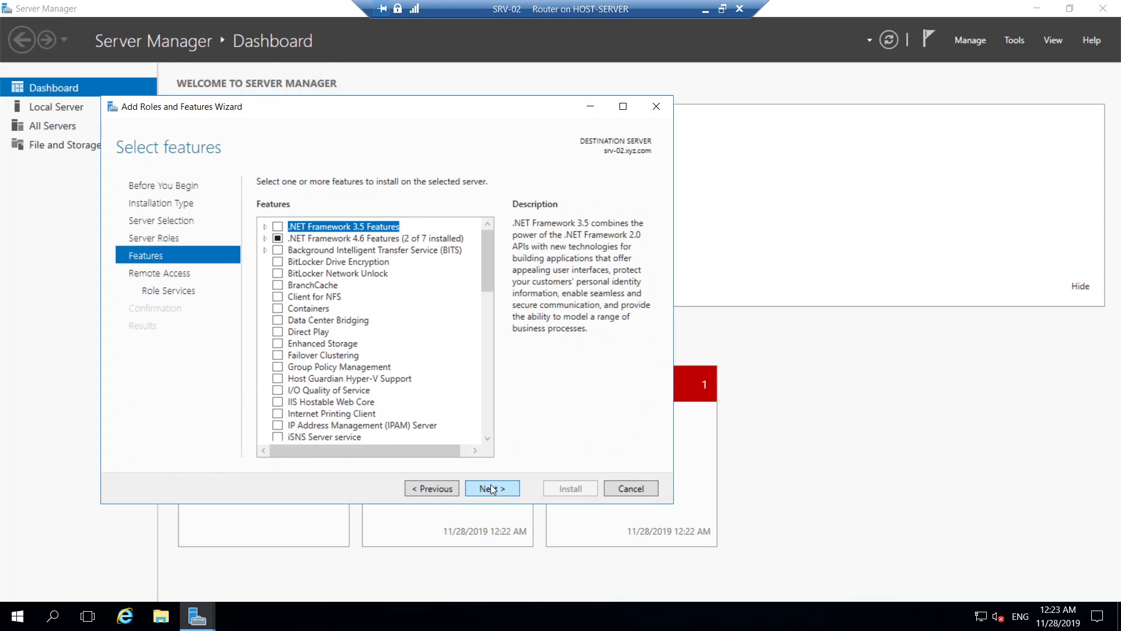
left_click(491, 488)
left_click(492, 488)
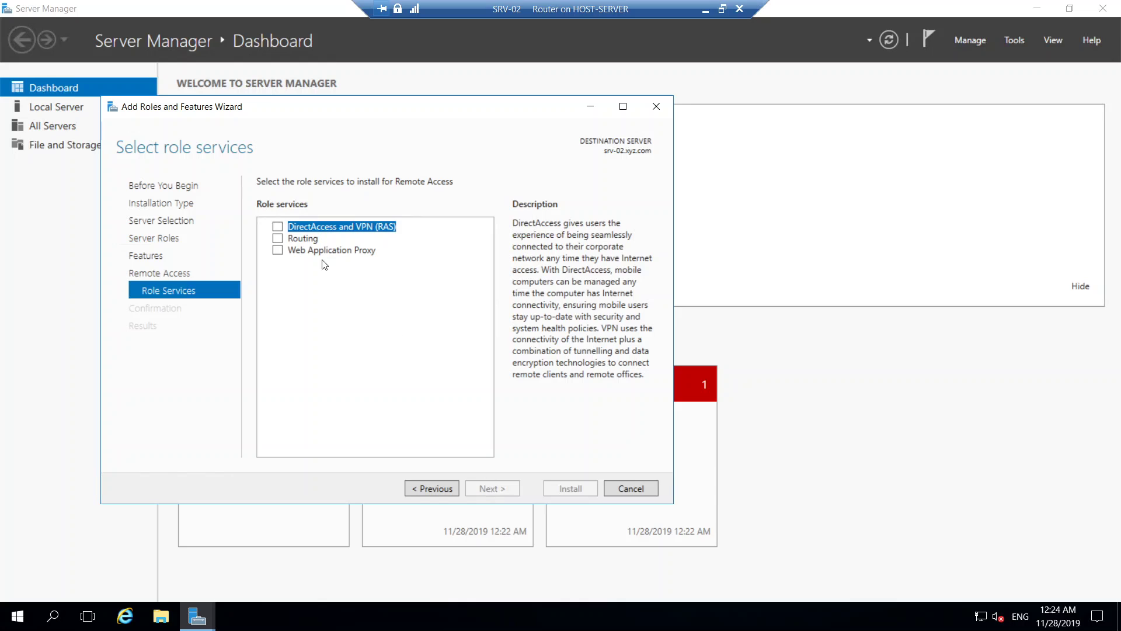
left_click(278, 239)
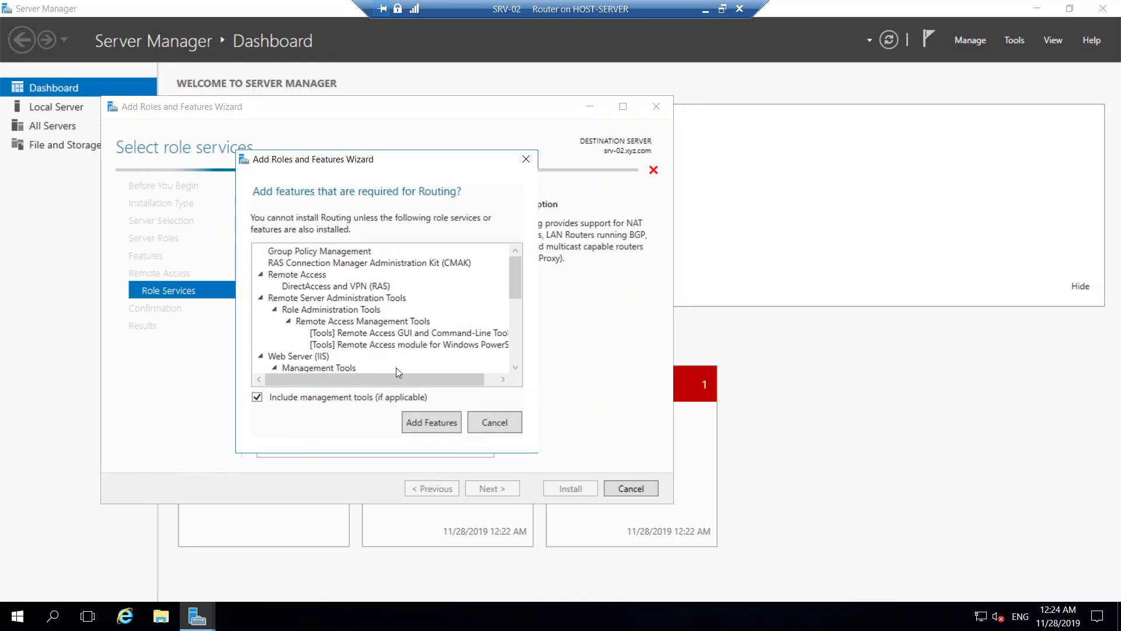
left_click(432, 423)
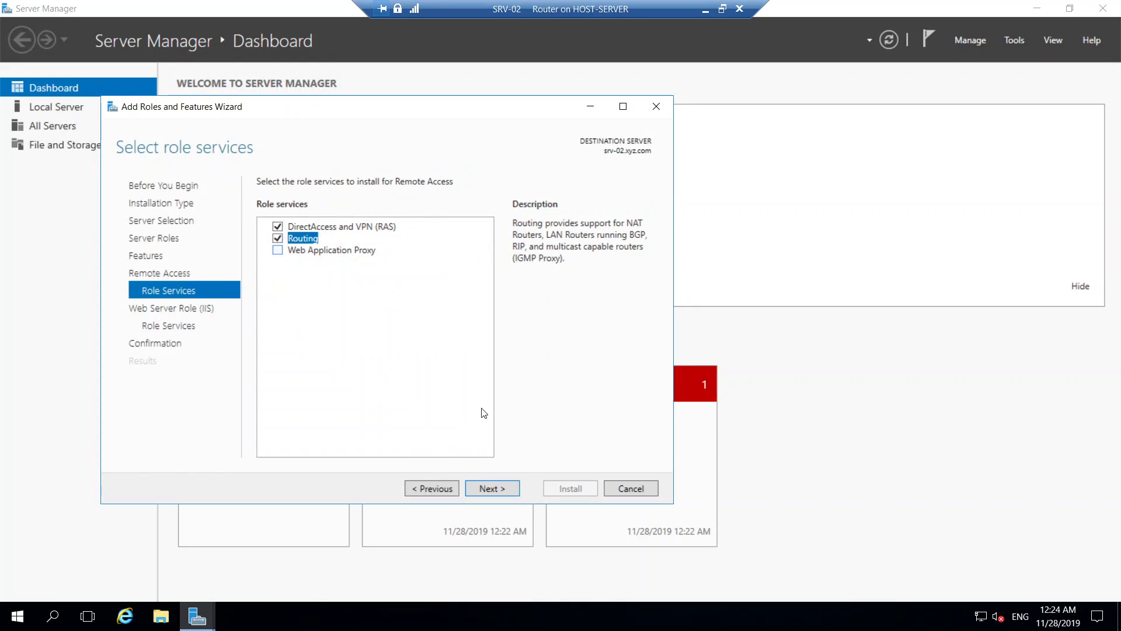
left_click(495, 491)
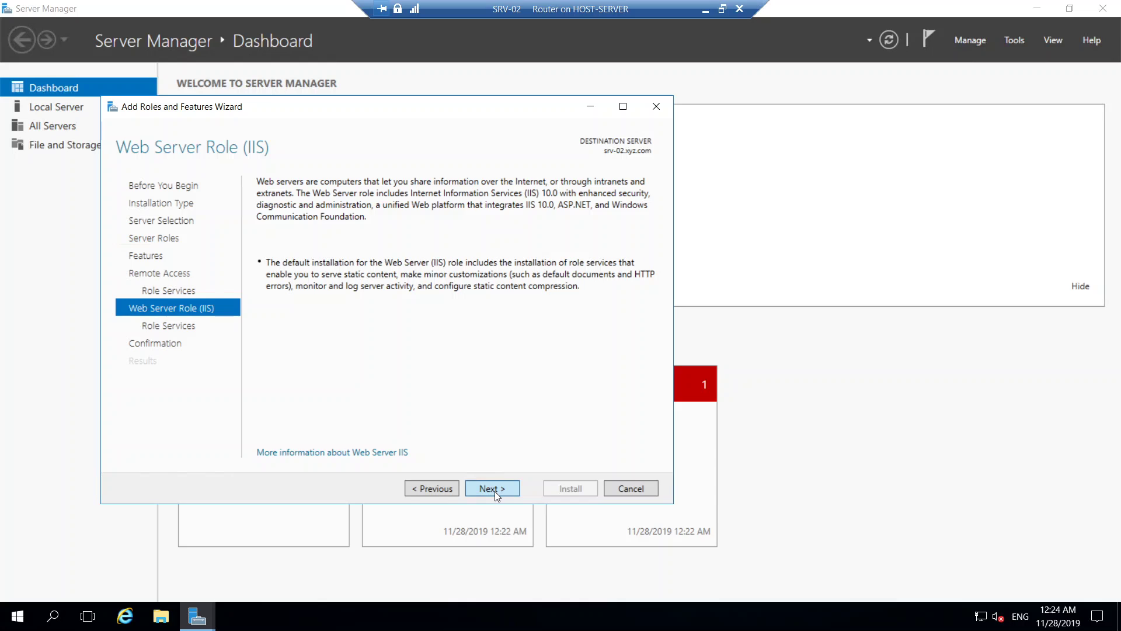
left_click(495, 491)
left_click(495, 491)
left_click(545, 489)
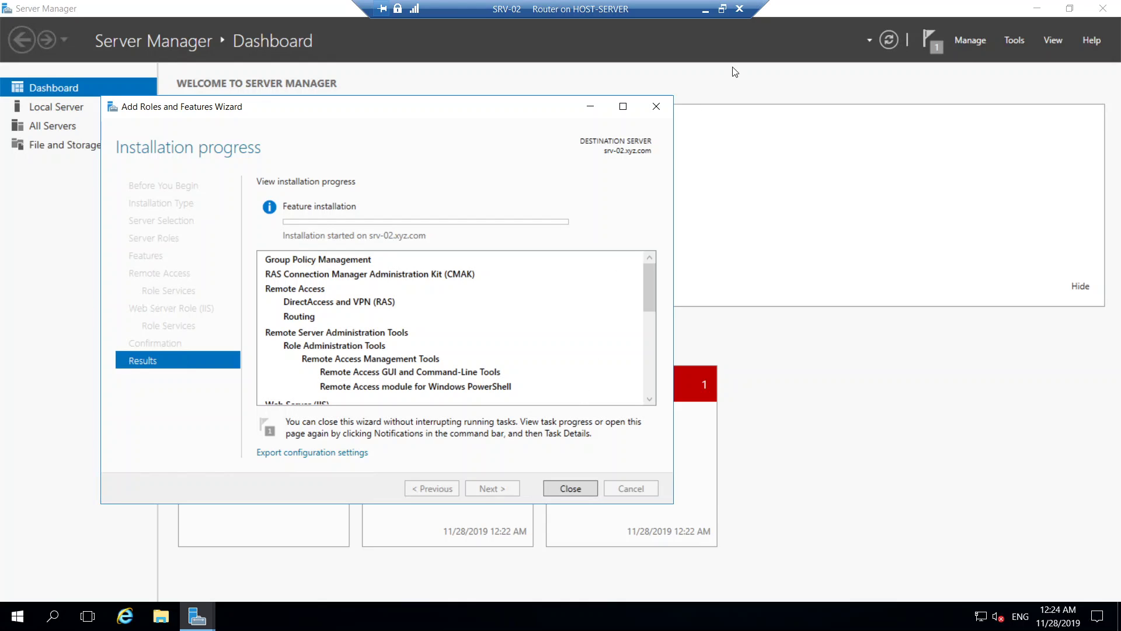
Step: Take the SRV-02 console out of full screen and show hidden tray icons
left_click(722, 9)
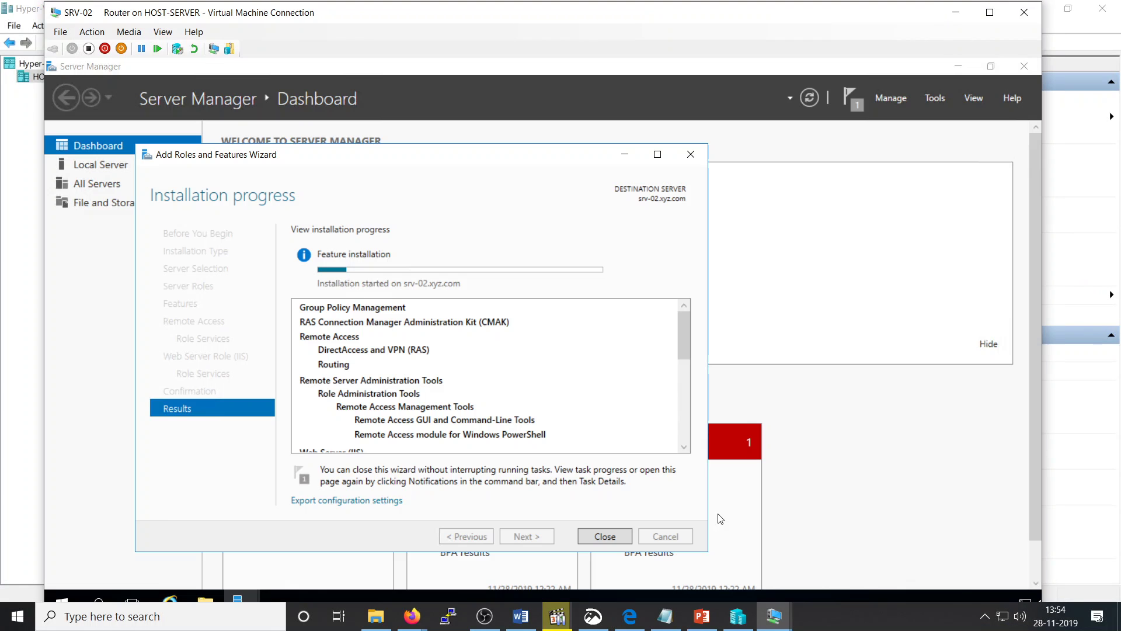
left_click(956, 627)
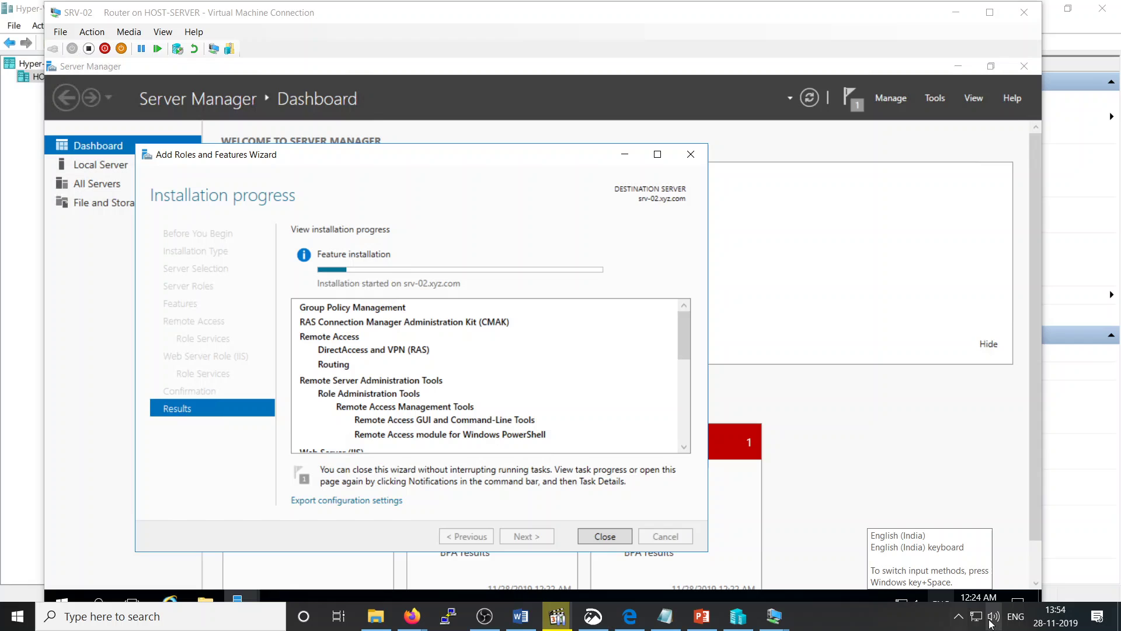
left_click(957, 619)
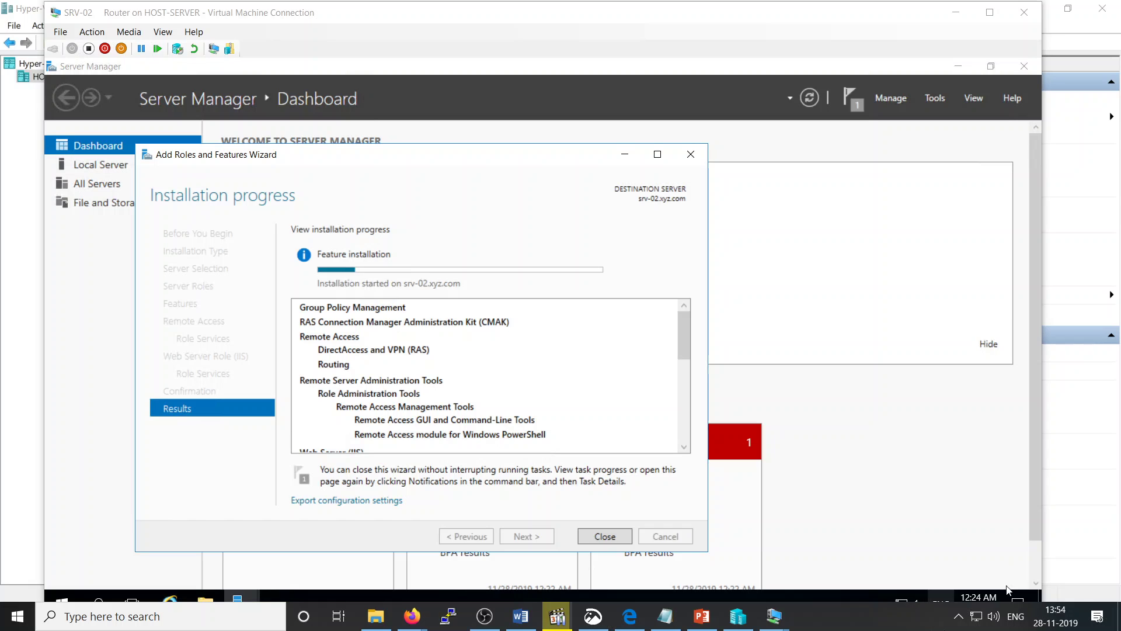
Step: Bring up the OBS screen recorder window and minimise it again
right_click(983, 590)
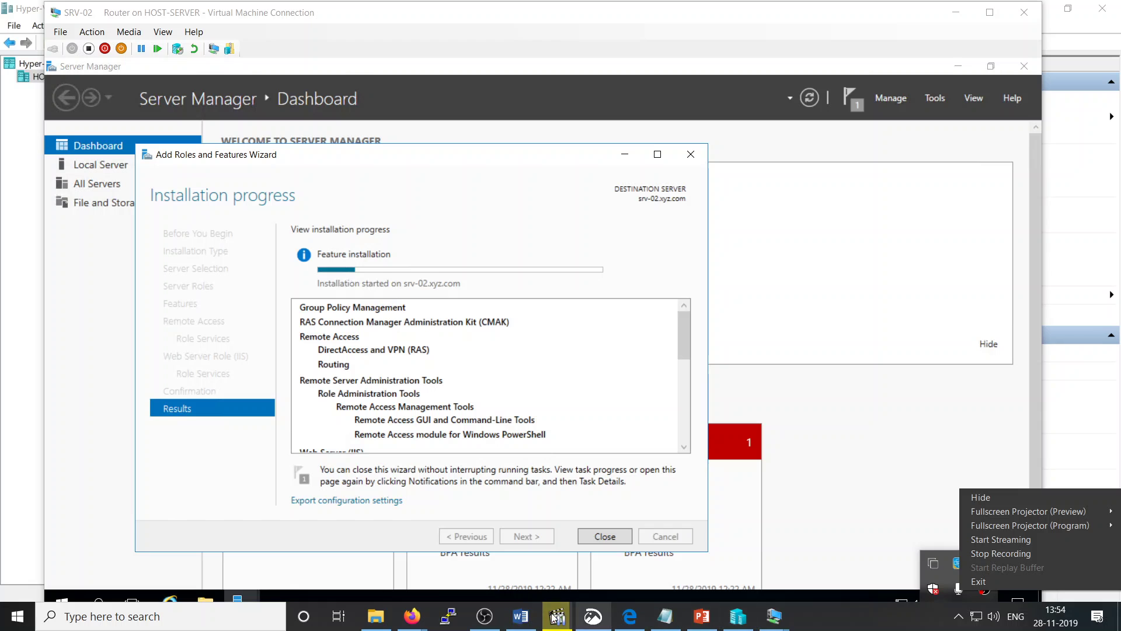
left_click(473, 622)
left_click(473, 622)
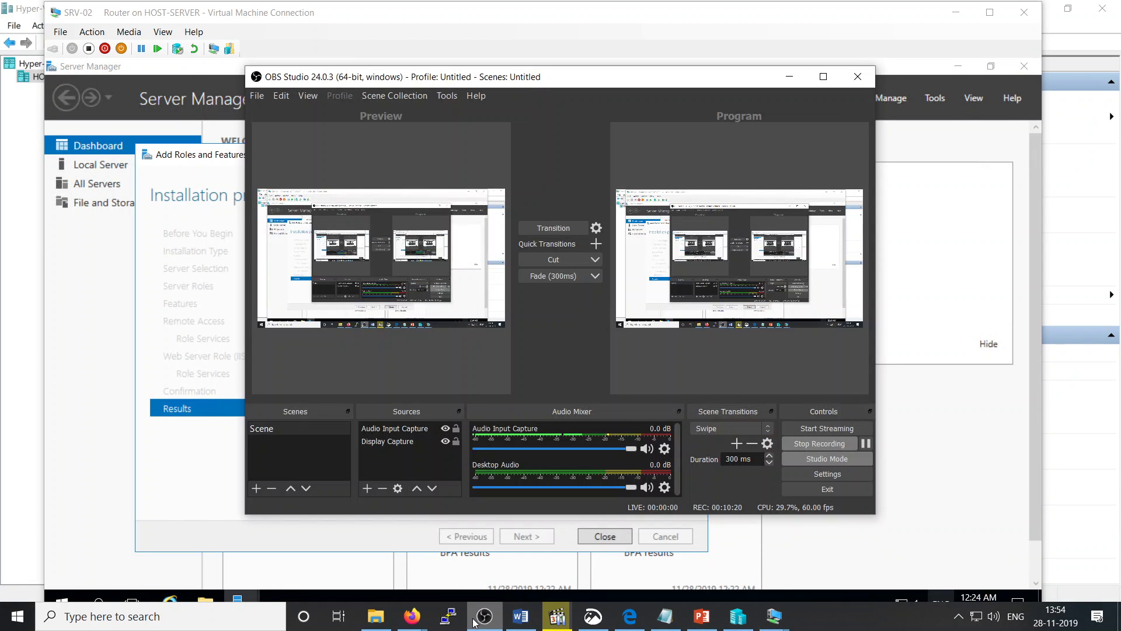
left_click(474, 622)
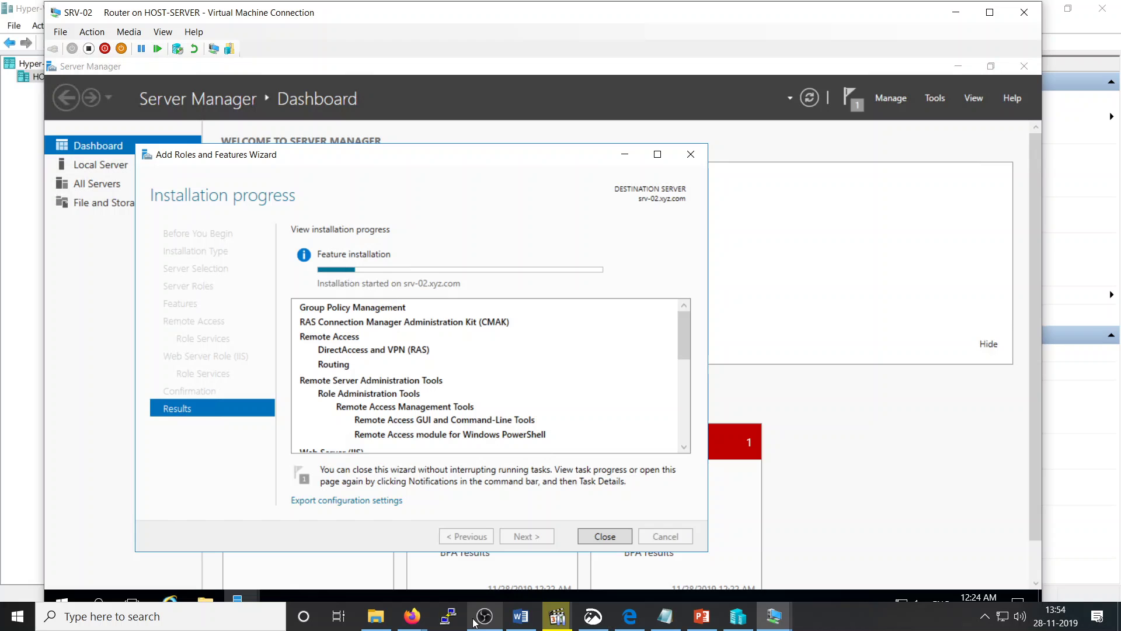
left_click(474, 623)
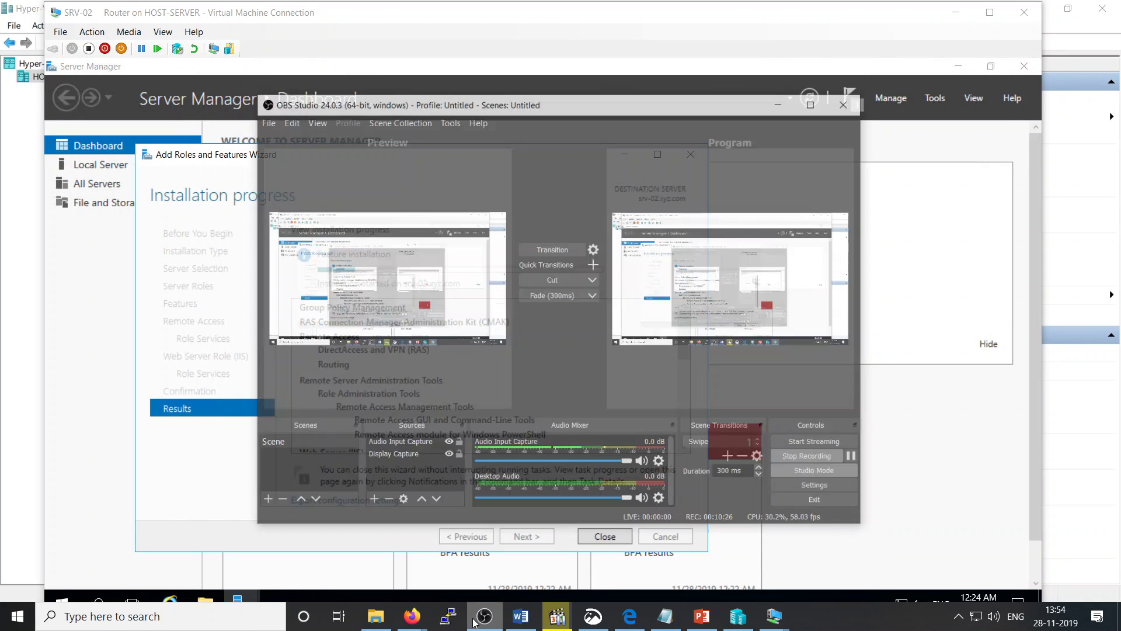
left_click(474, 622)
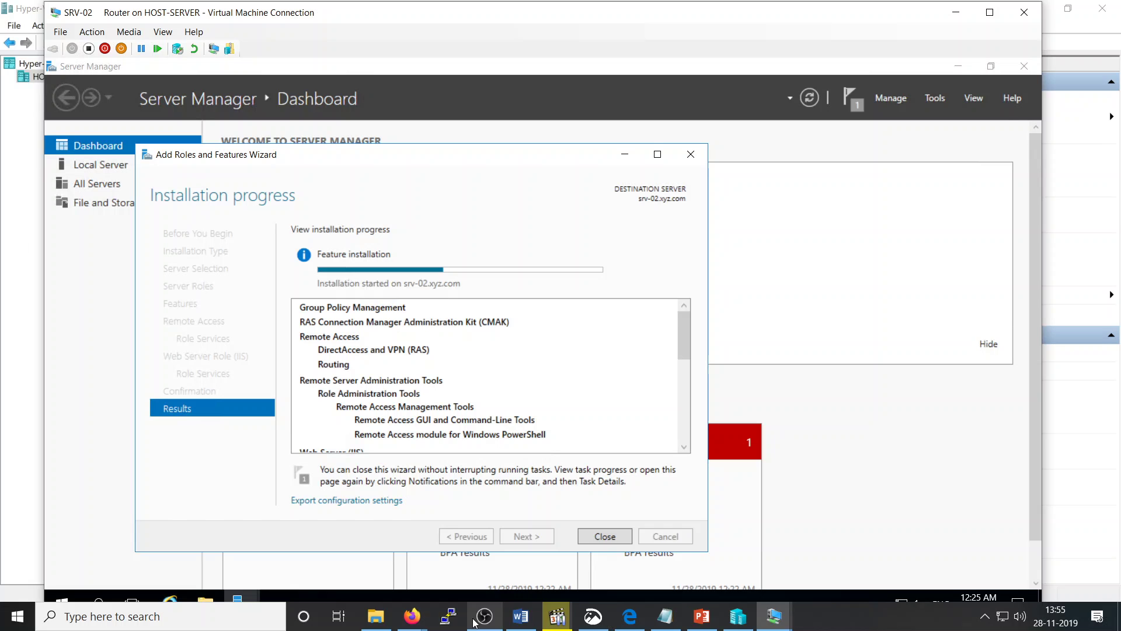
Step: Turn off Windows Firewall for domain networks on SRV-02 via firewall.cpl
key("super+r")
type("fi")
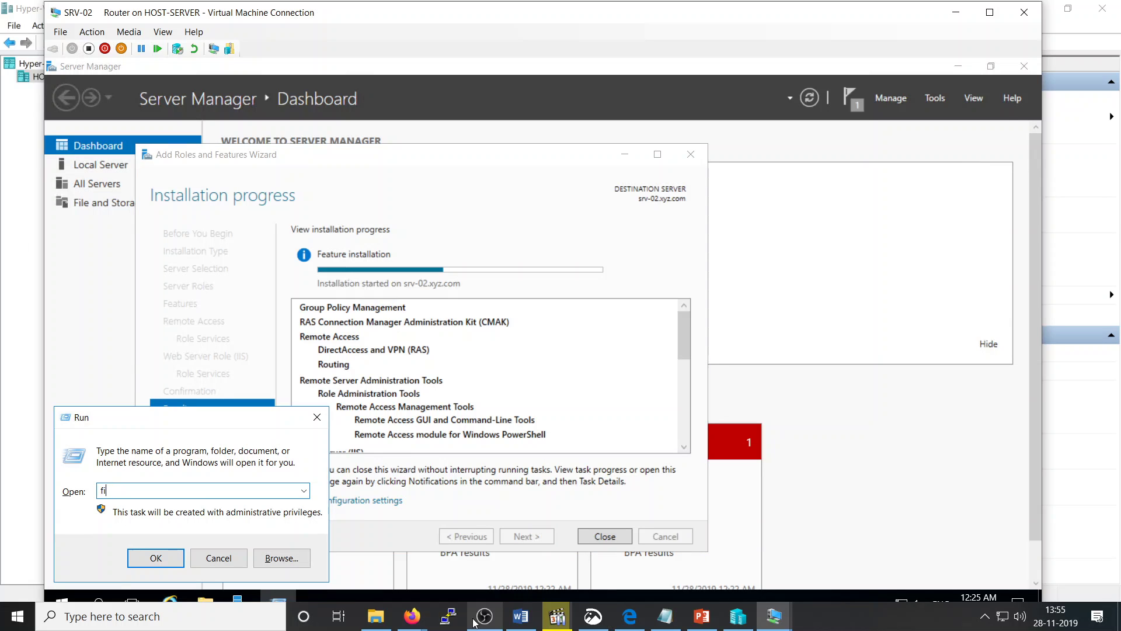
type("rewall.cpl")
key("Return")
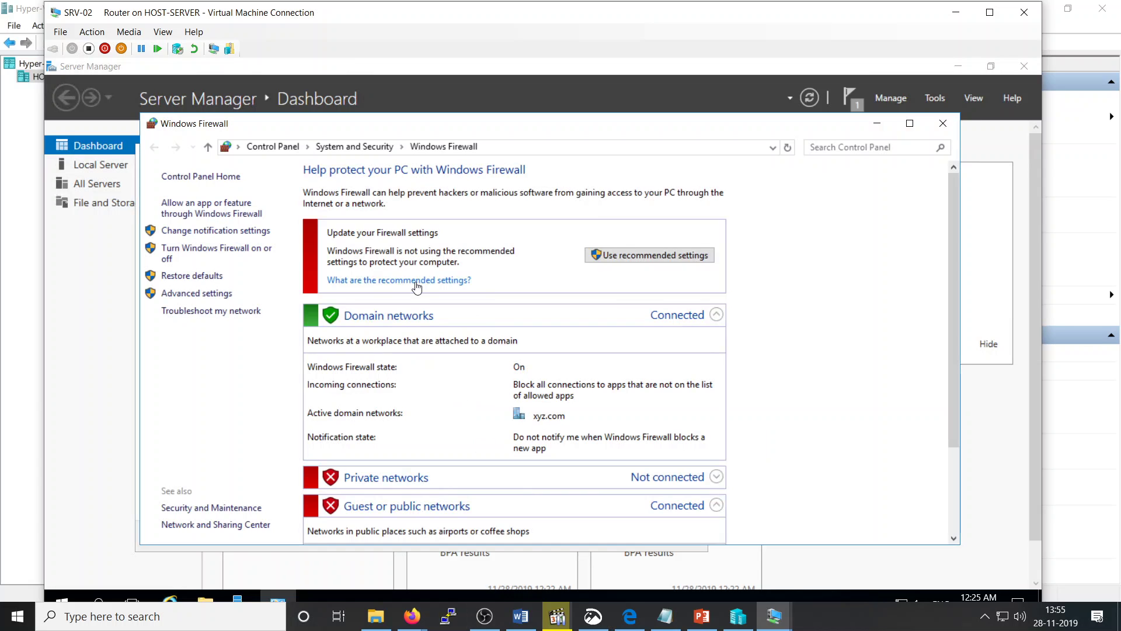
left_click(236, 256)
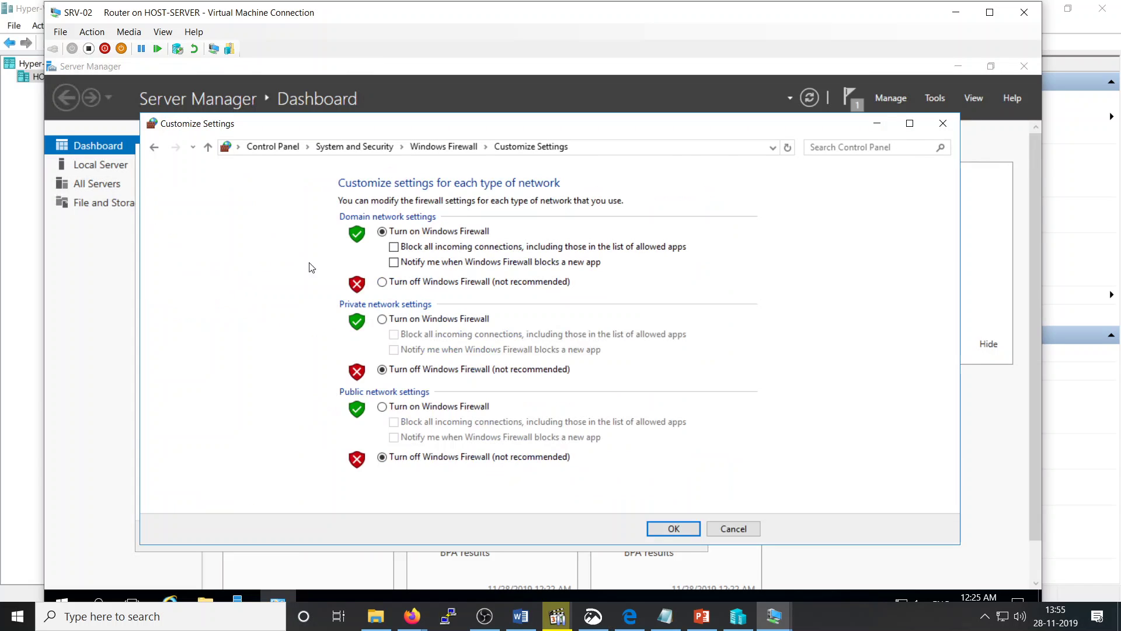
left_click(394, 282)
left_click(681, 533)
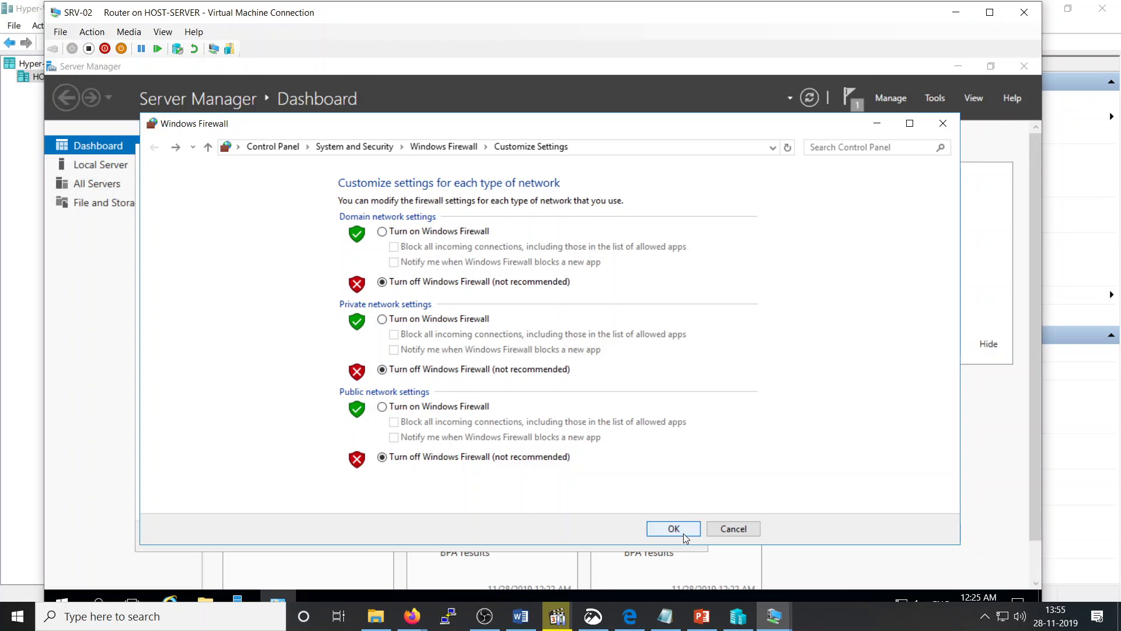
left_click(943, 124)
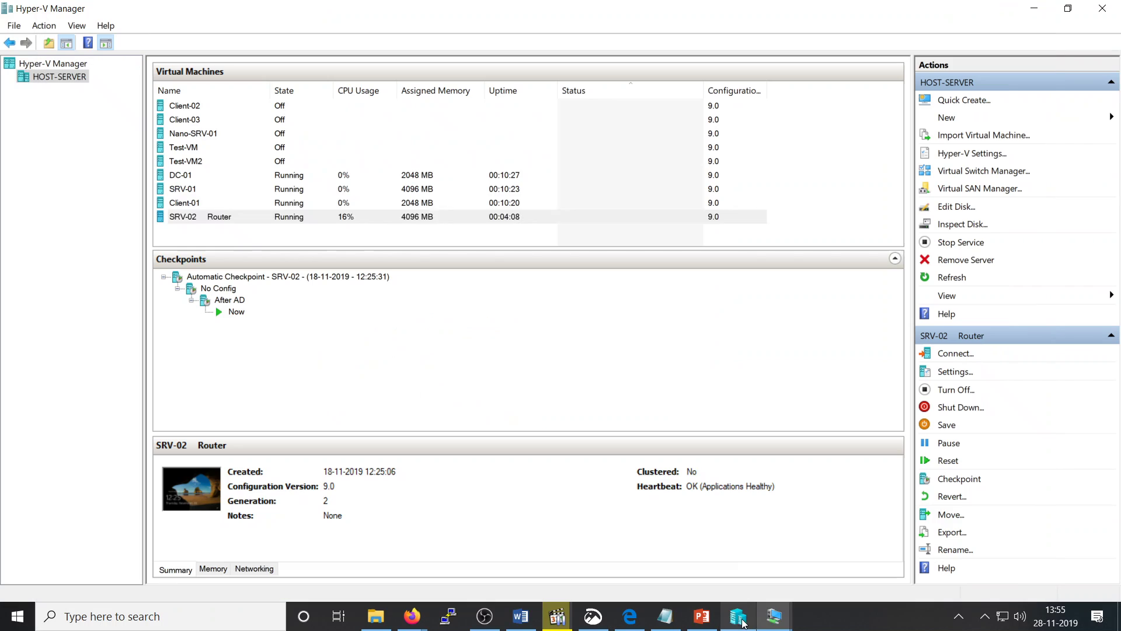
Step: Enable MAC address spoofing on SRV-02's InternalSwitch-01 network adapter
left_click(738, 616)
right_click(223, 217)
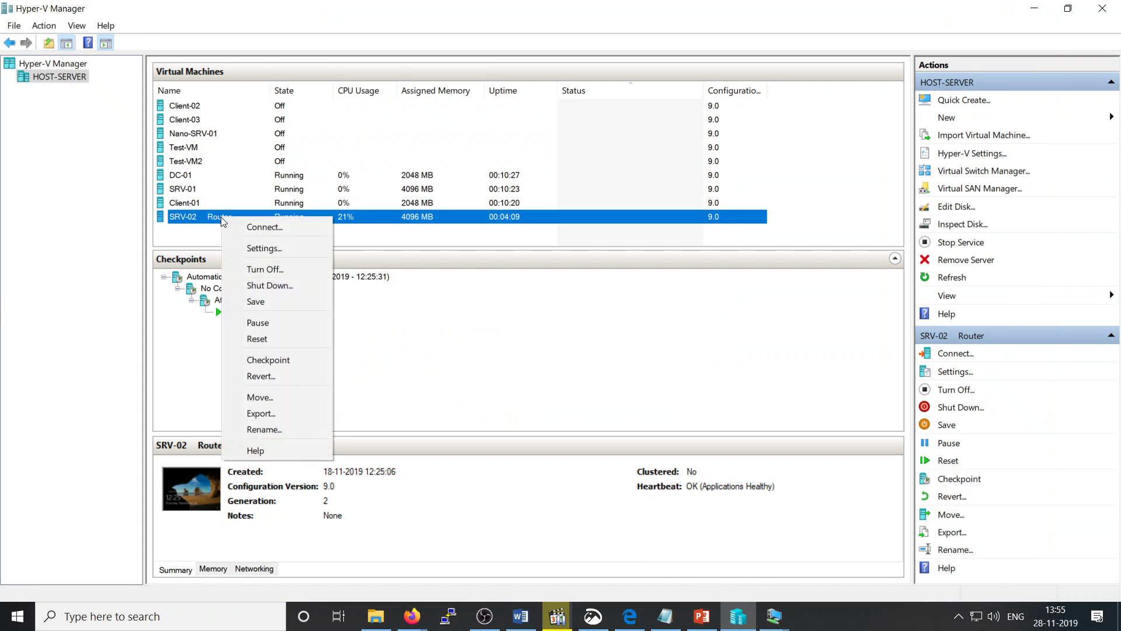
left_click(263, 249)
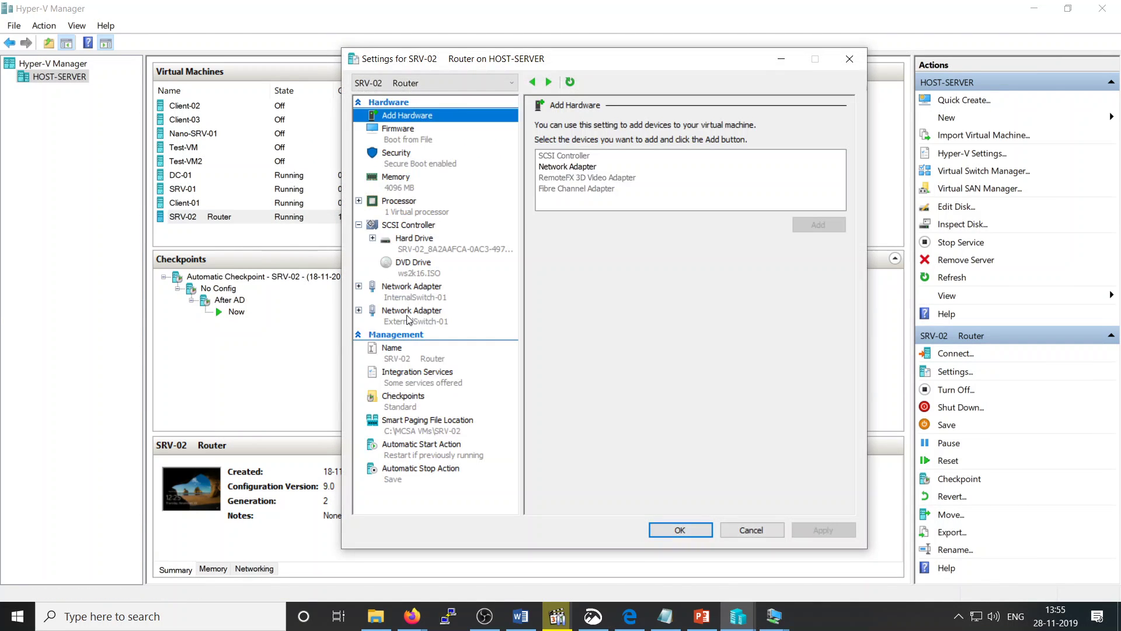
left_click(362, 286)
left_click(416, 323)
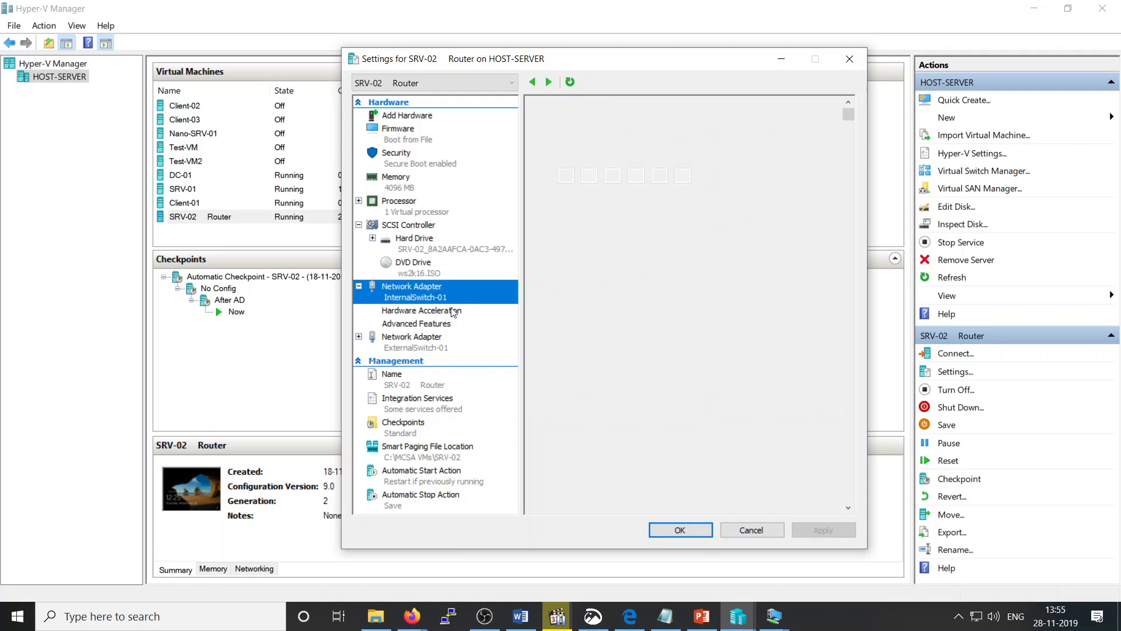
left_click(555, 224)
Step: Enable MAC address spoofing on the ExternalSwitch-01 adapter and save the settings
left_click(382, 349)
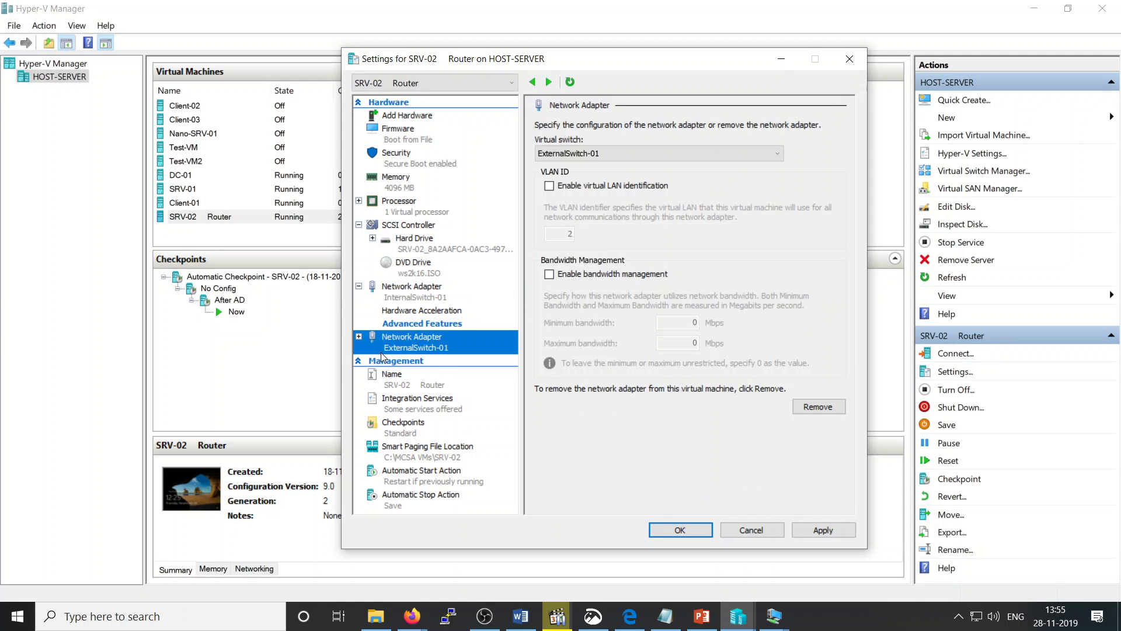
left_click(359, 339)
left_click(398, 374)
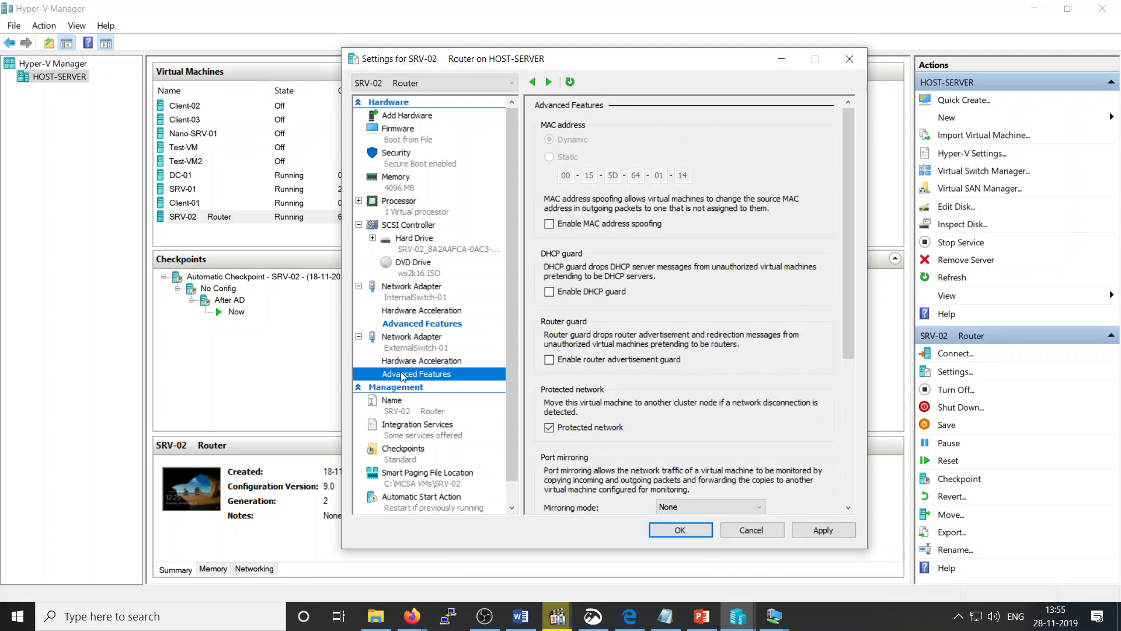
left_click(564, 225)
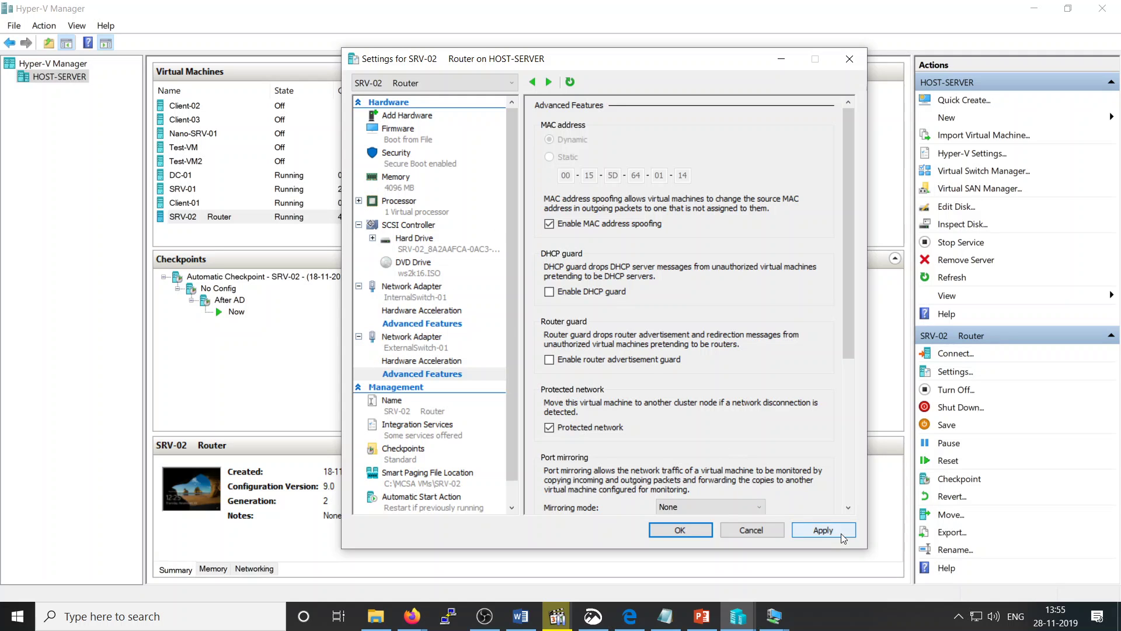
left_click(694, 530)
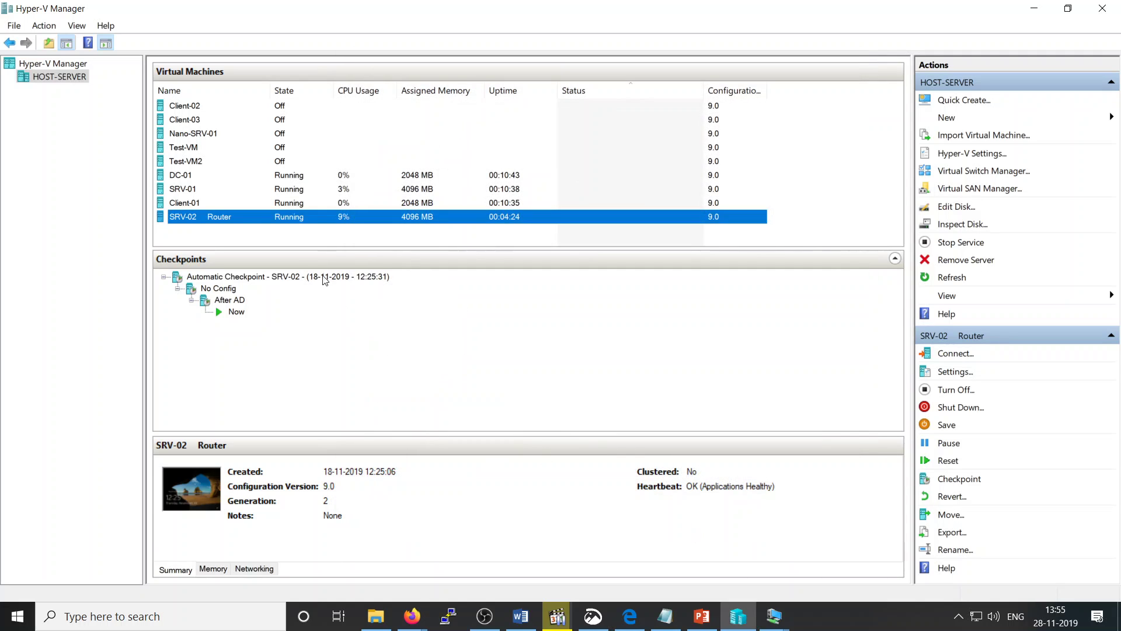
Step: Rename the SRV-02 Router machine to 'SRV-02 NAT Server'
left_click(239, 218)
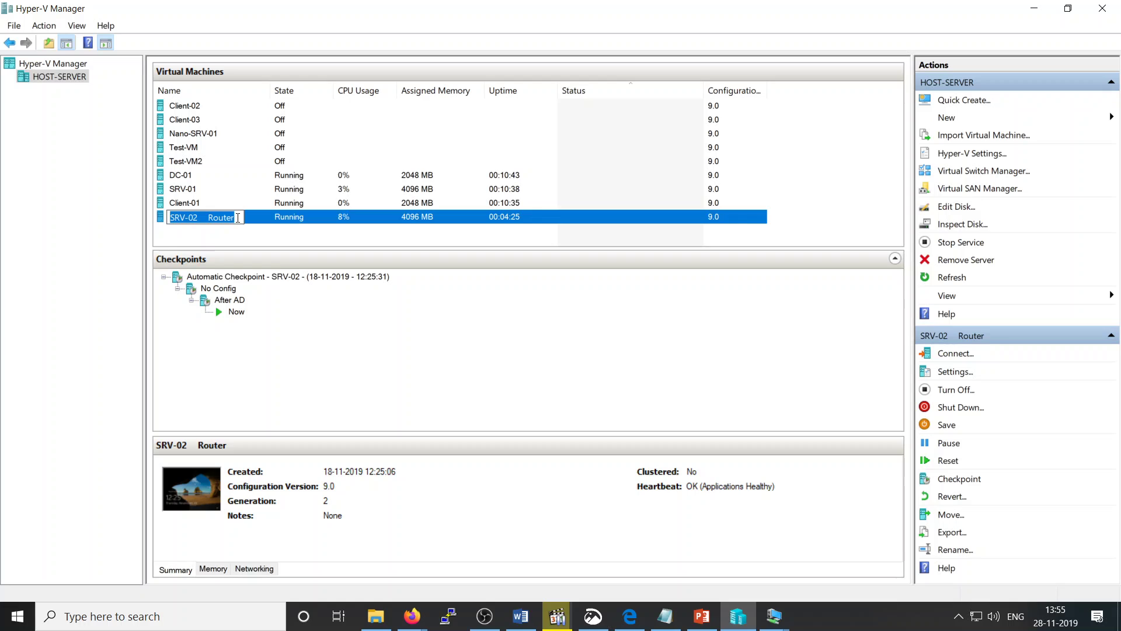
left_click(237, 218)
key("BackSpace")
key("BackSpace")
key("BackSpace")
key("BackSpace")
key("BackSpace")
key("BackSpace")
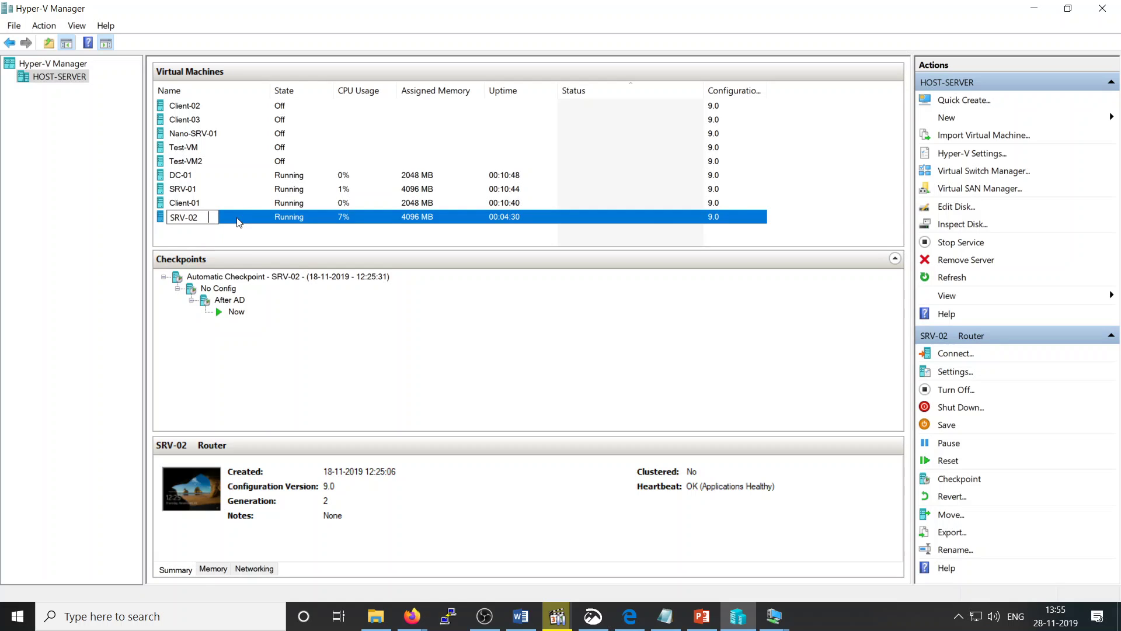
type("NAT Server")
key("Return")
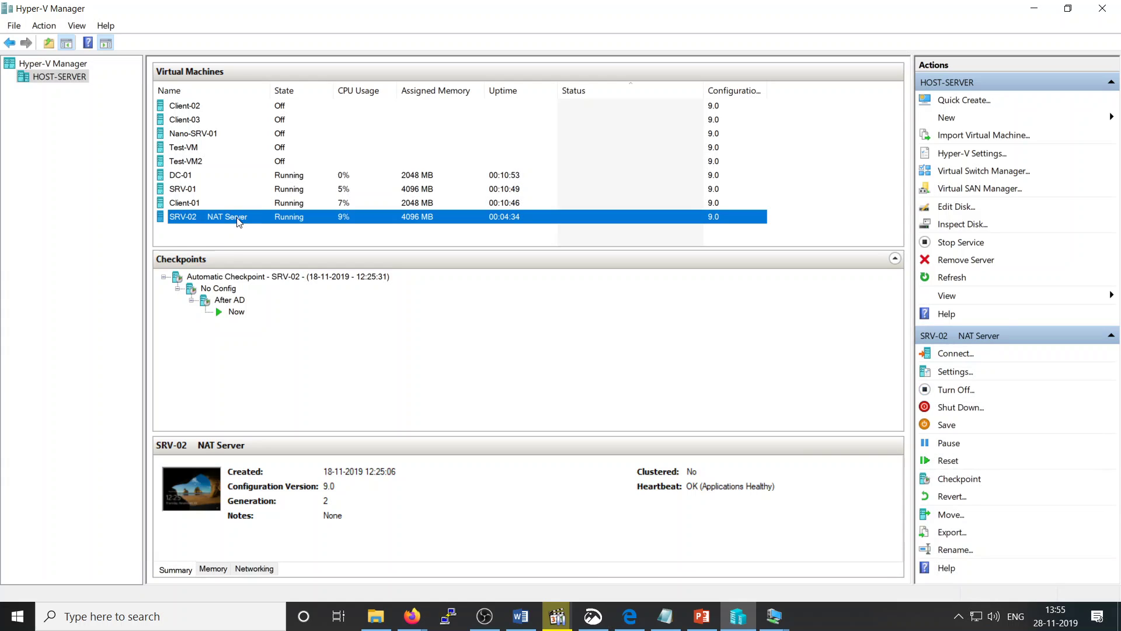
left_click(362, 230)
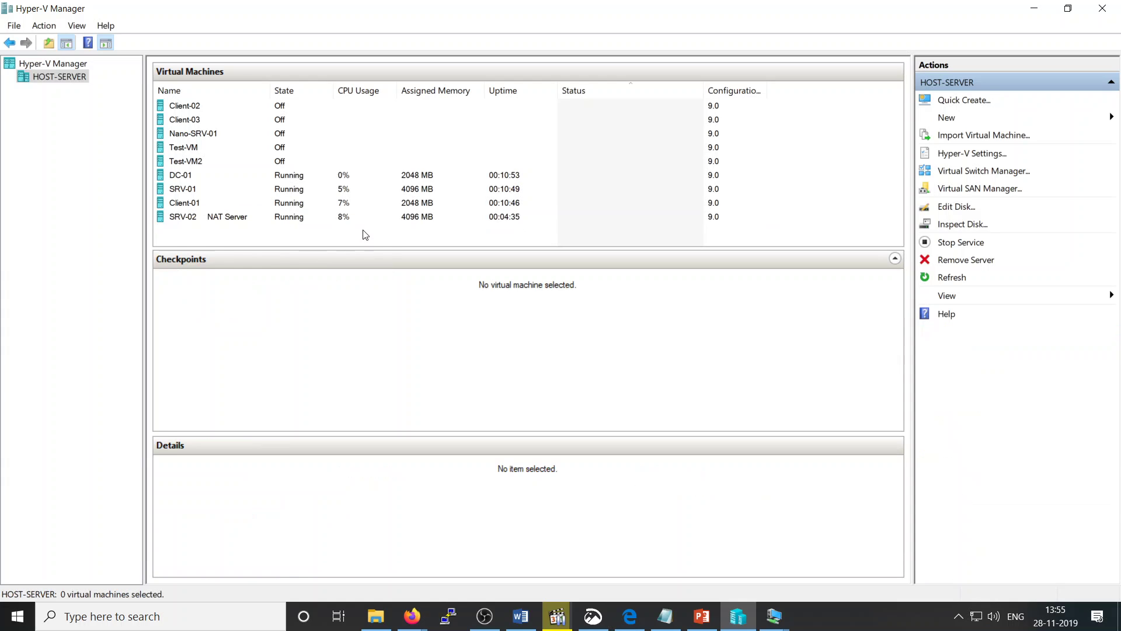
Step: On Client-01, ping 192.168.50.200 and get three replies
left_click(779, 615)
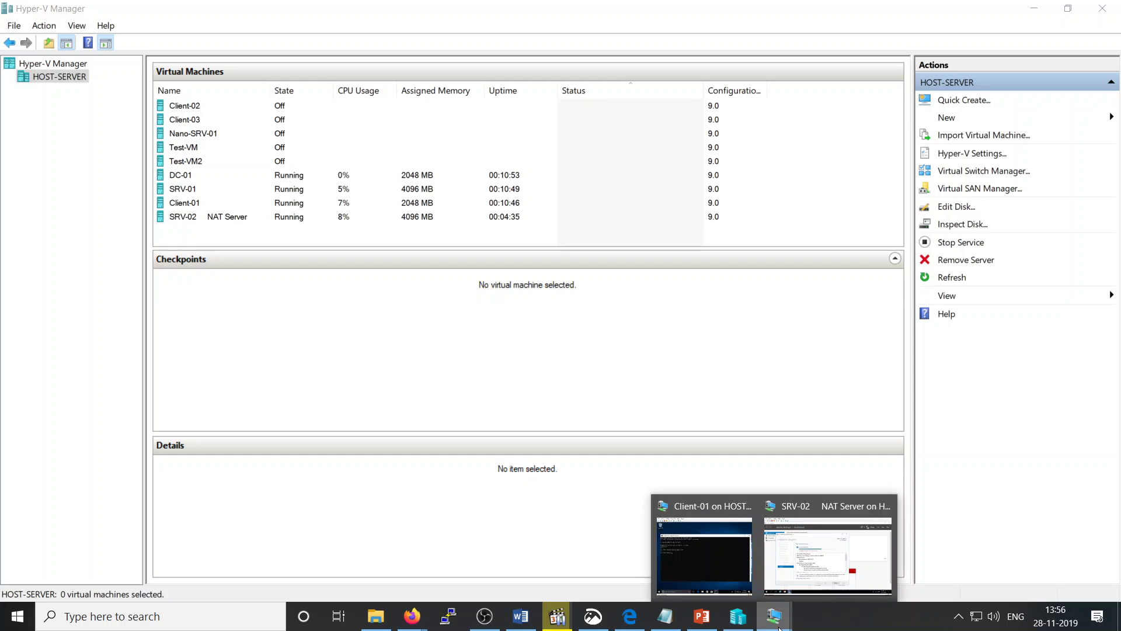
left_click(696, 554)
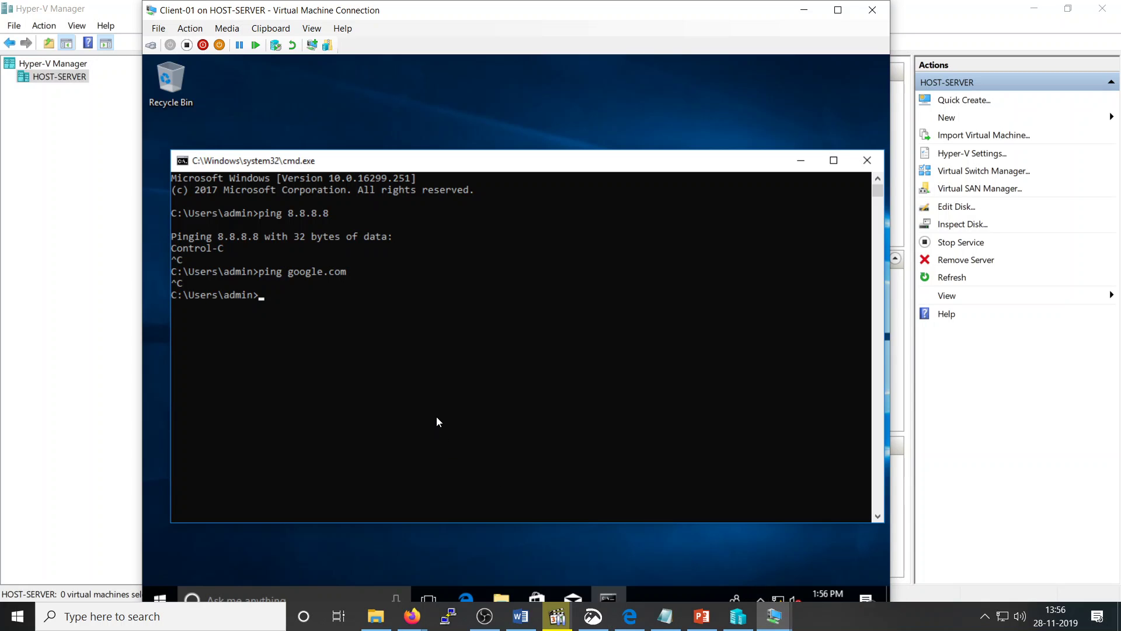
type("ping 192.168.50.")
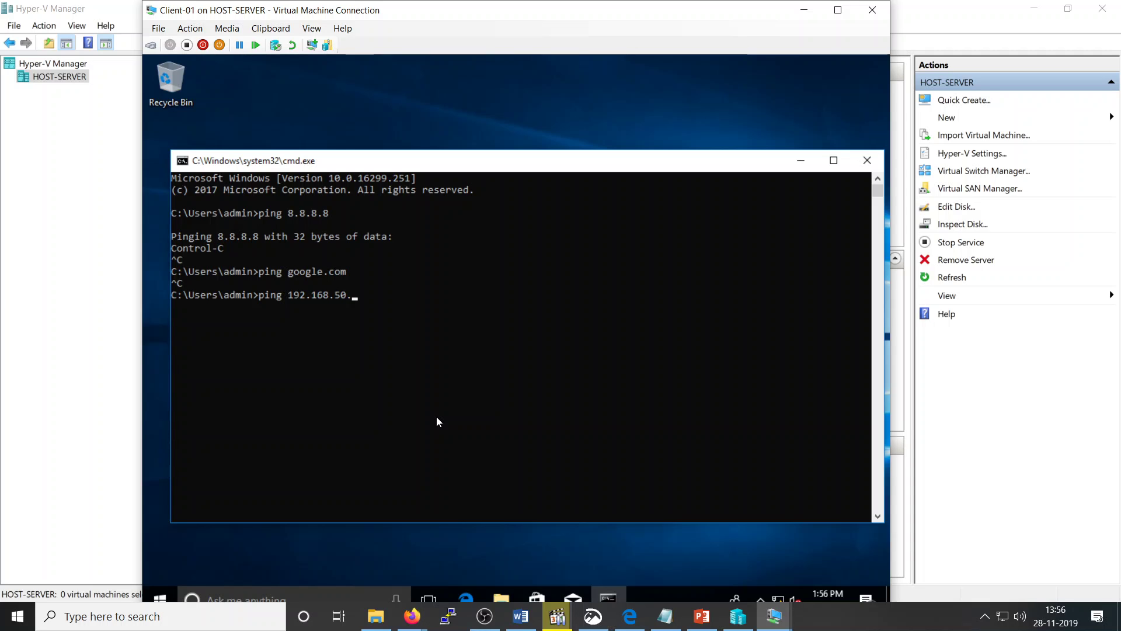
type("200")
key("Return")
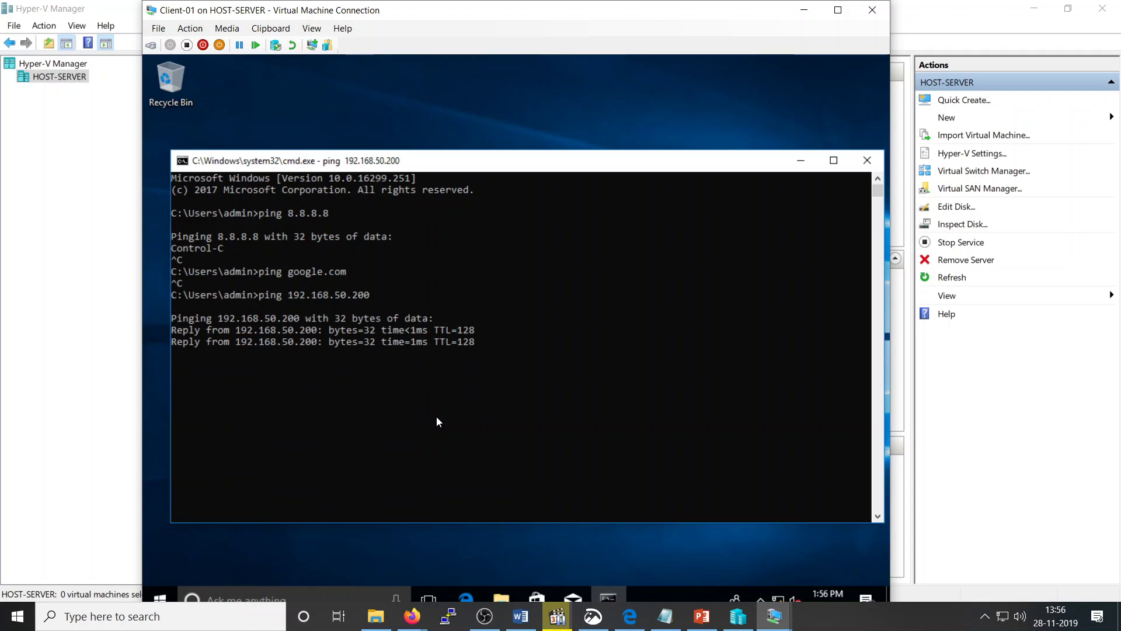
key("ctrl+c")
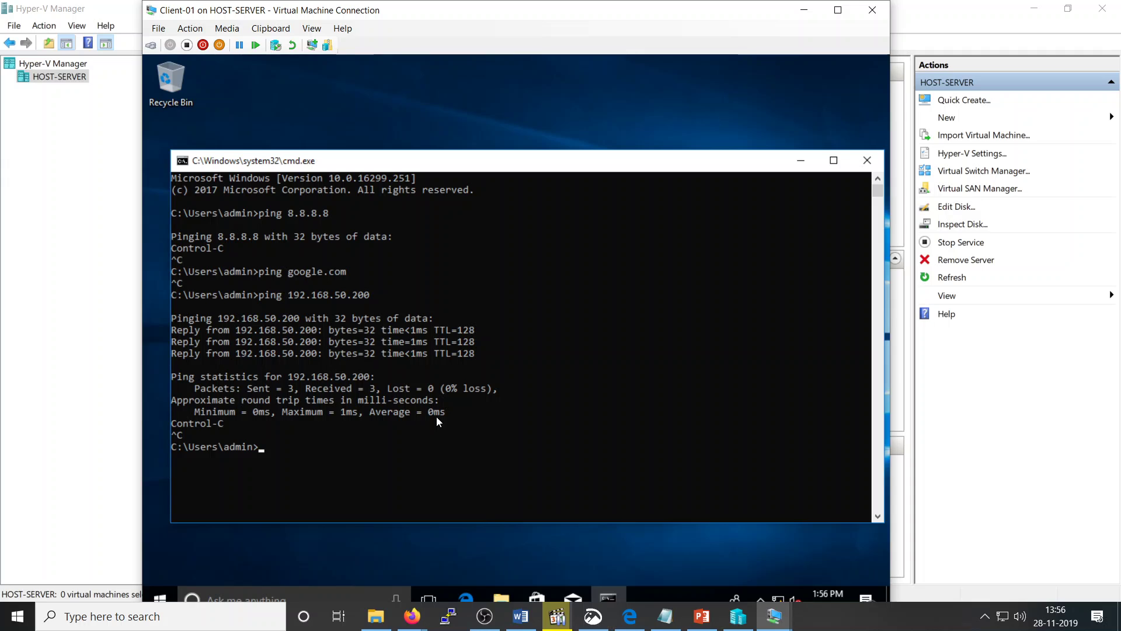
Step: Ping 8.8.8.8 from Client-01 and confirm it gets no reply
key("Up")
key("Up")
key("Up")
key("Return")
key("ctrl+c")
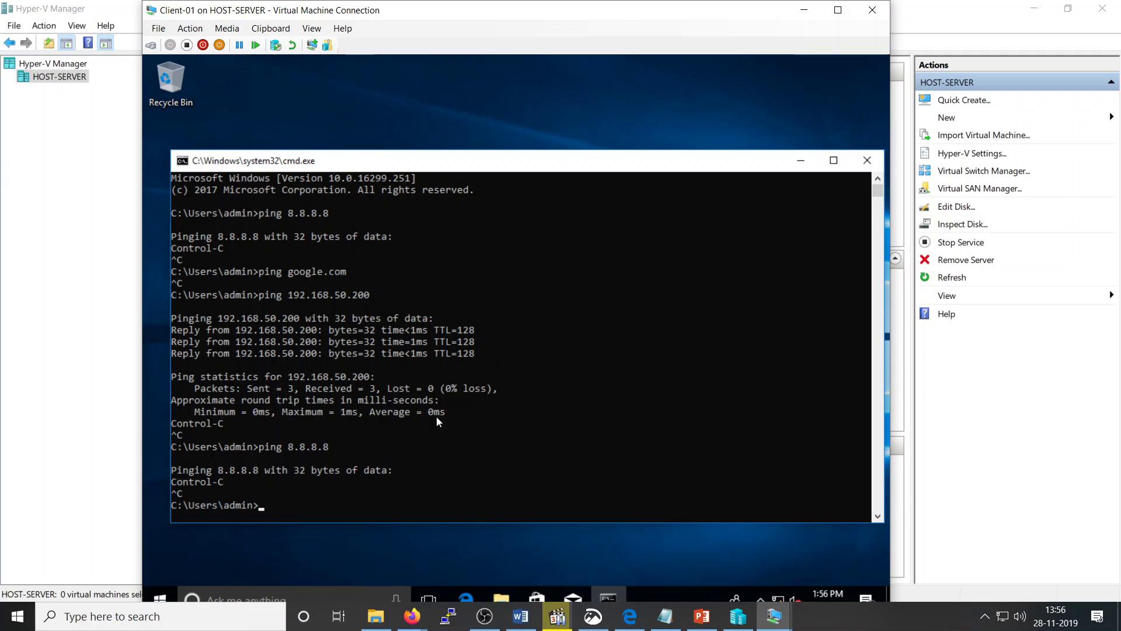
Step: Open SRV-02's console, close the succeeded Remote Access role installation, and view the dashboard full screen
left_click(738, 615)
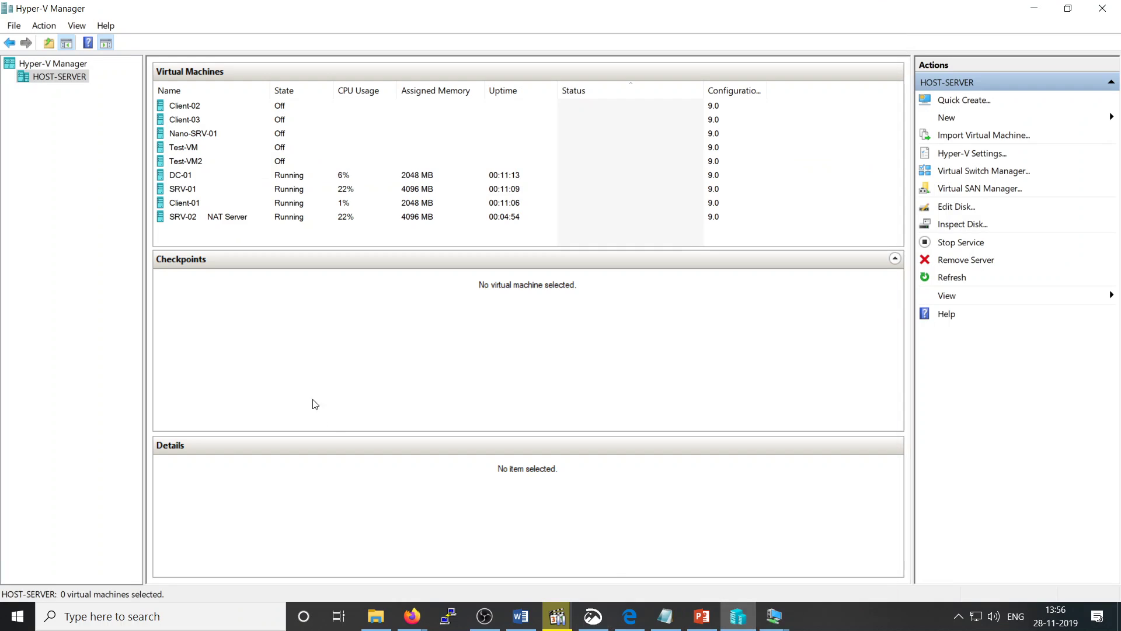
double_click(260, 219)
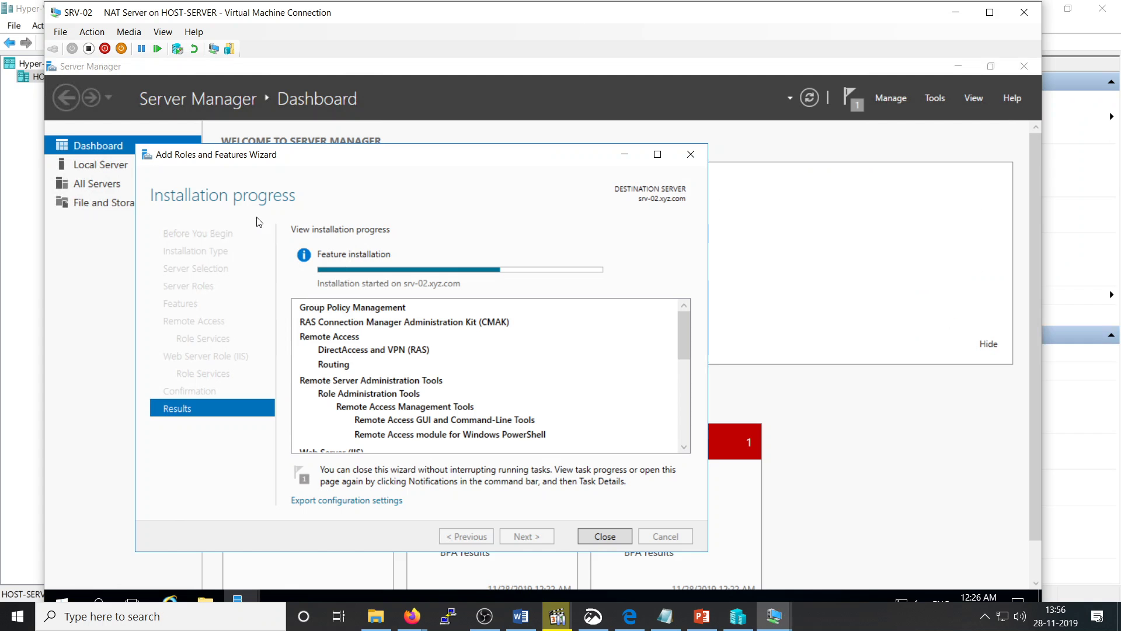
double_click(427, 156)
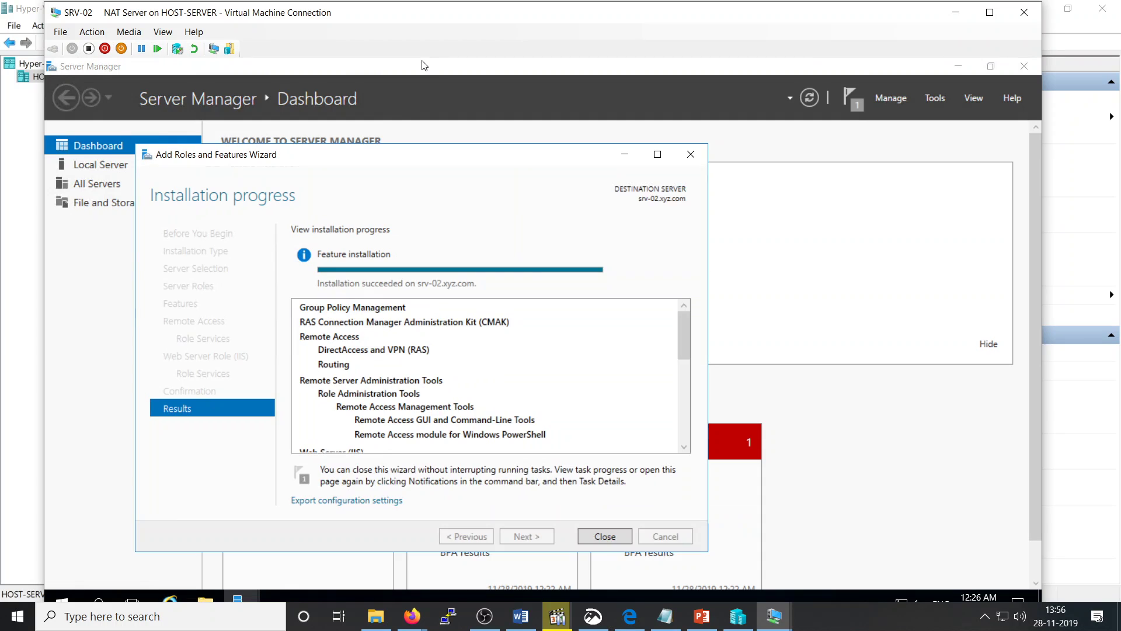
double_click(421, 64)
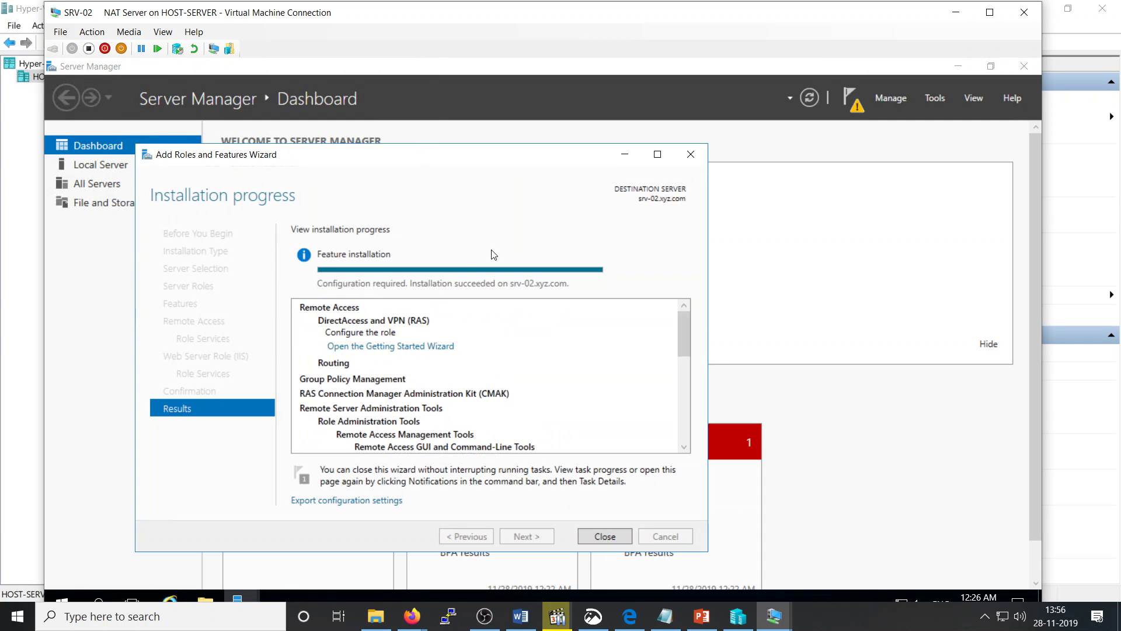
left_click(605, 536)
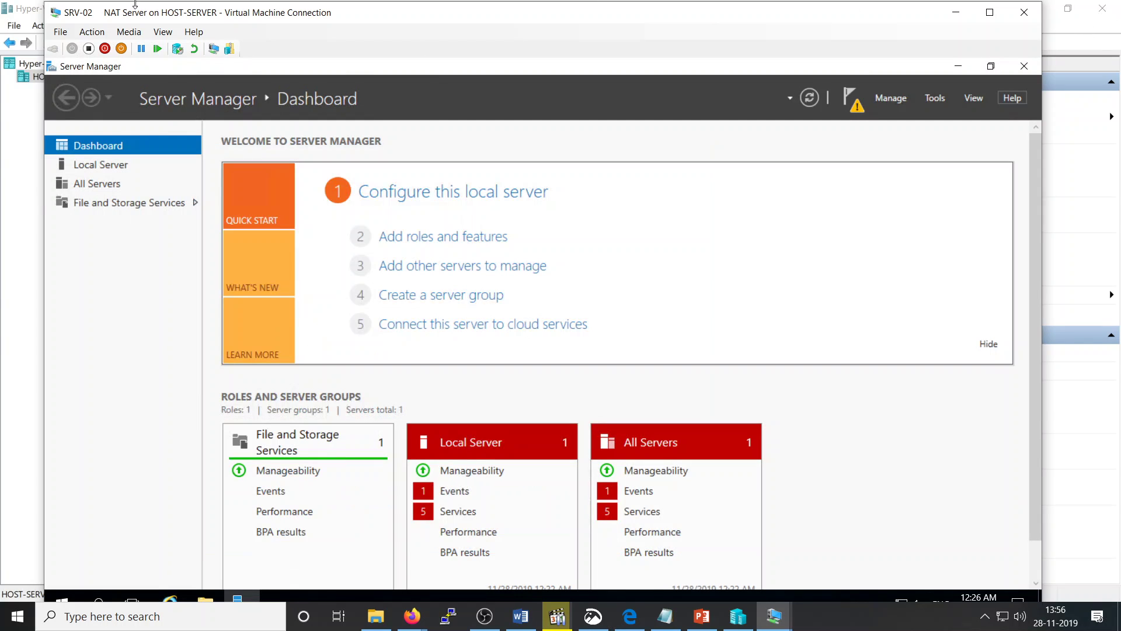
left_click(163, 31)
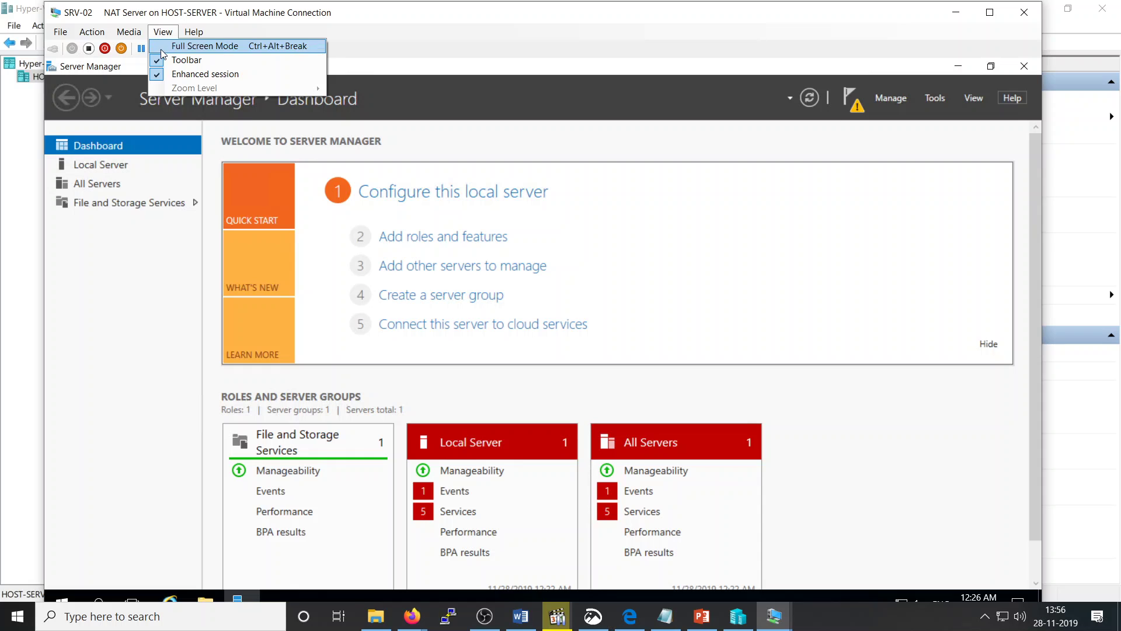
left_click(163, 47)
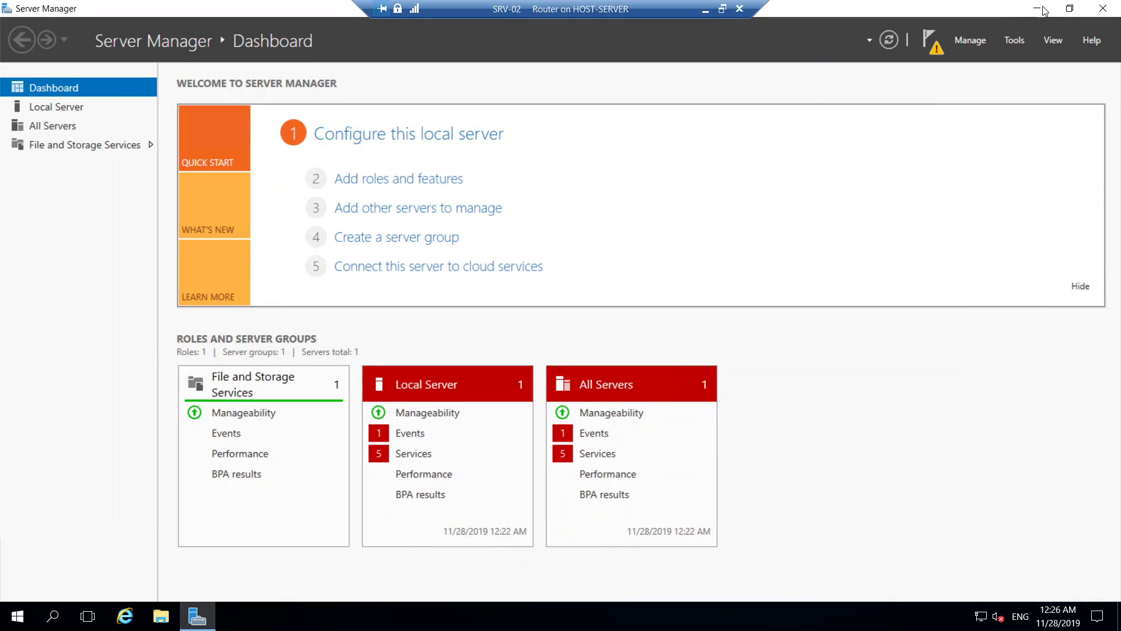
Step: Launch Routing and Remote Access from the Tools menu and select SRV-02 (local)
left_click(1014, 40)
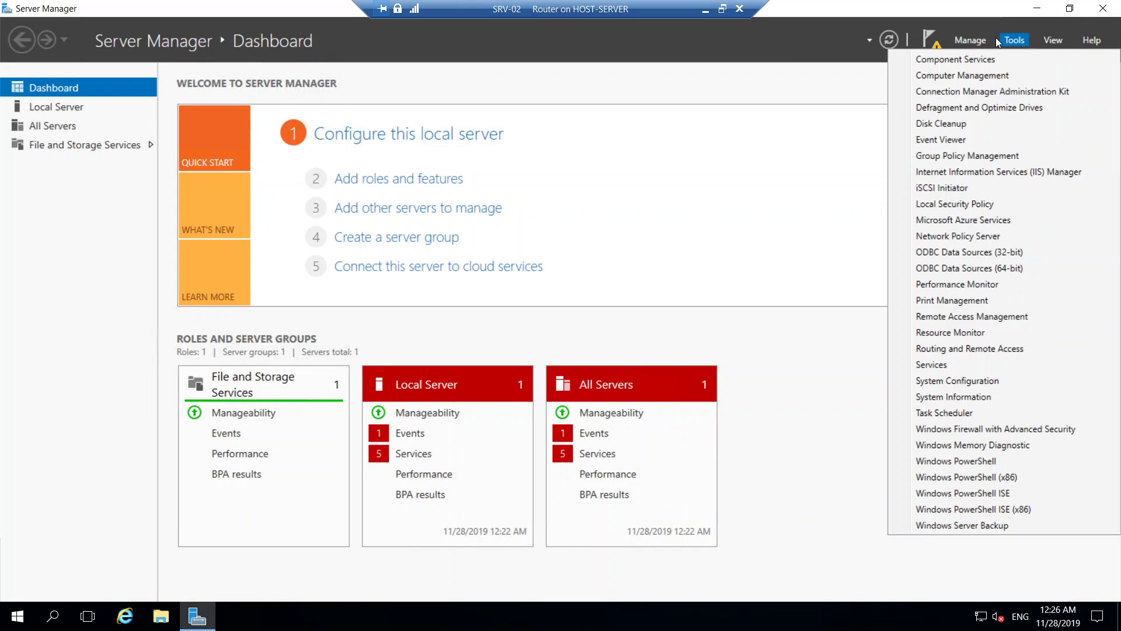
left_click(951, 348)
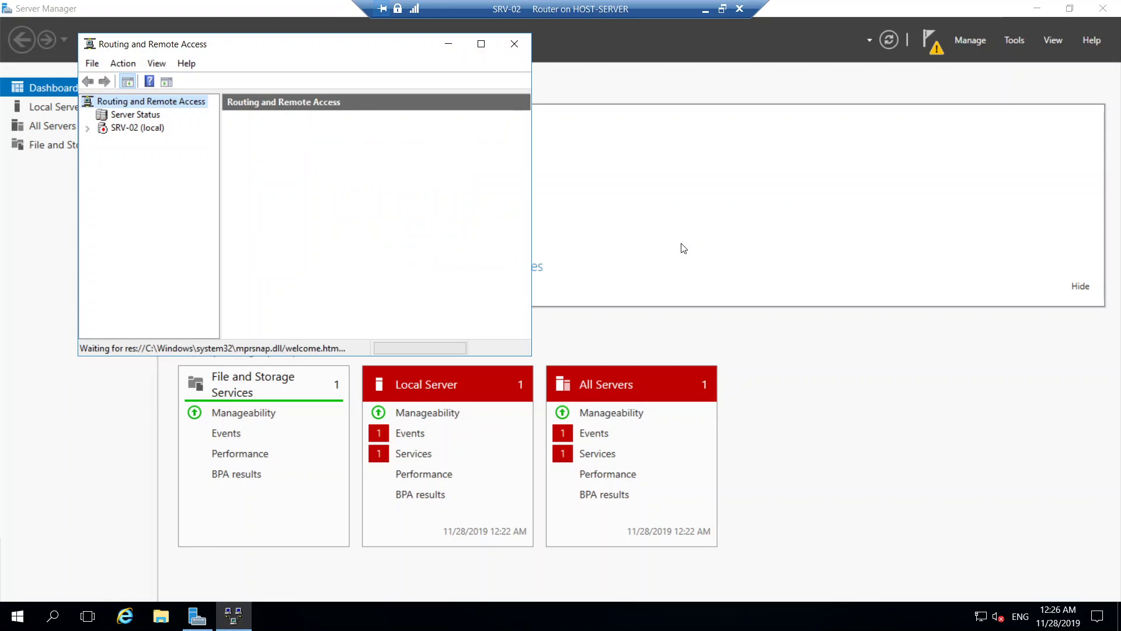
left_click(98, 128)
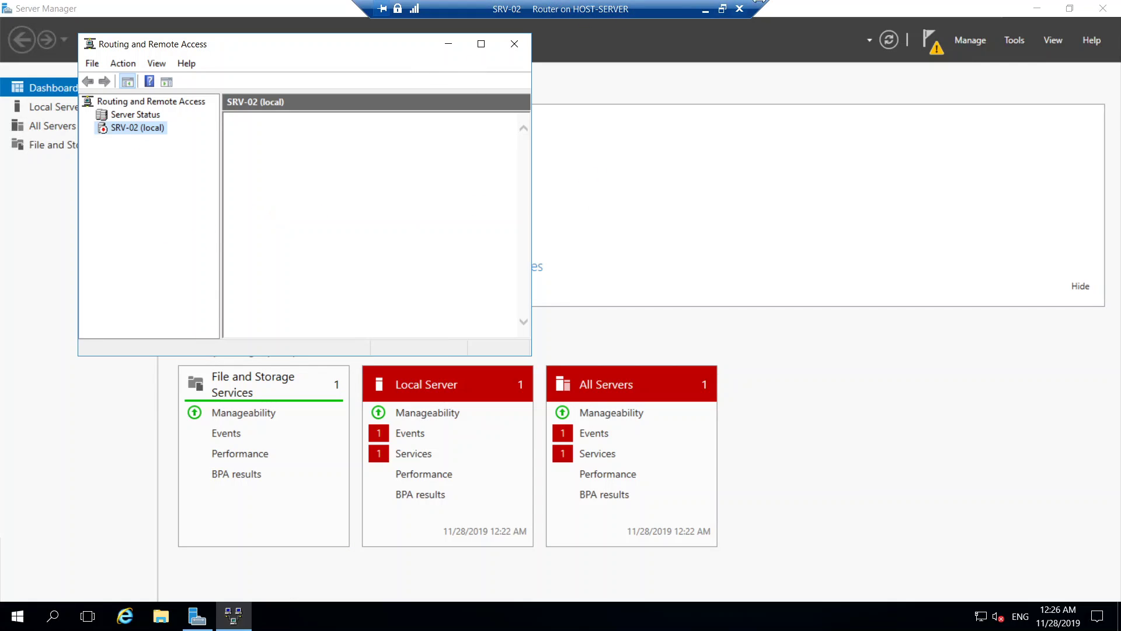
Step: Restore the console to full screen and start Configure and Enable Routing and Remote Access on SRV-02 (local)
left_click(721, 8)
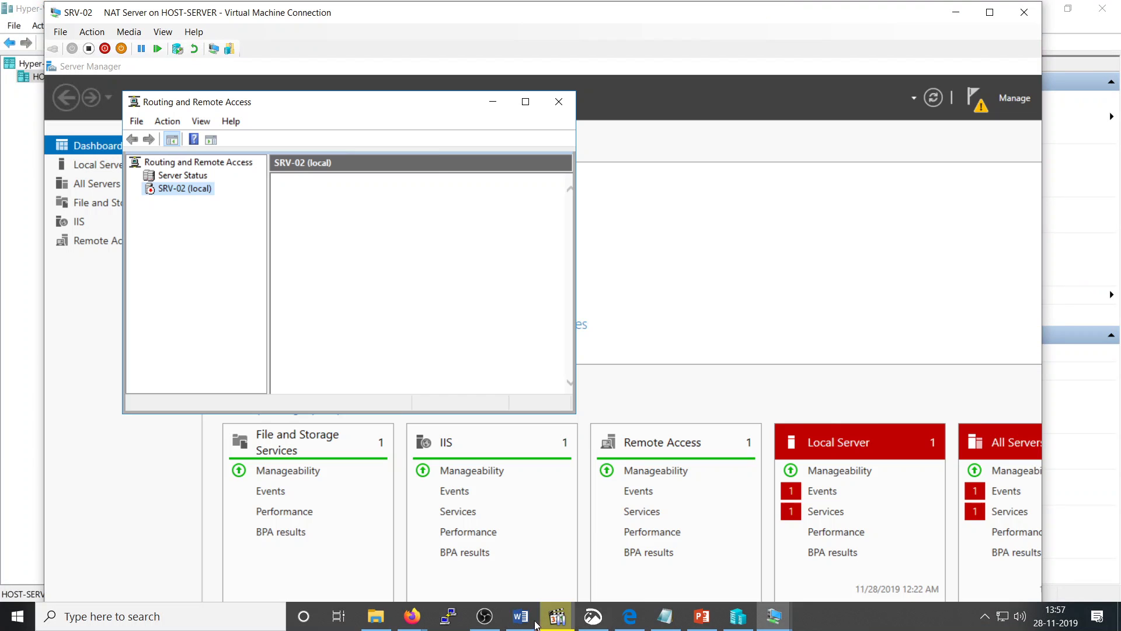
left_click(487, 622)
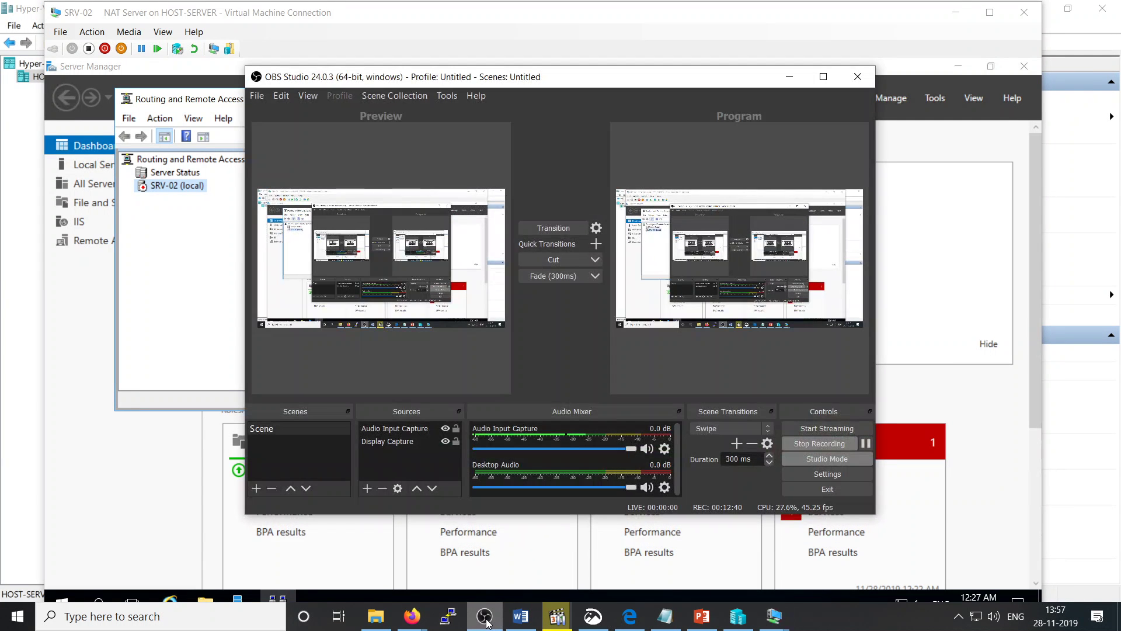
left_click(484, 616)
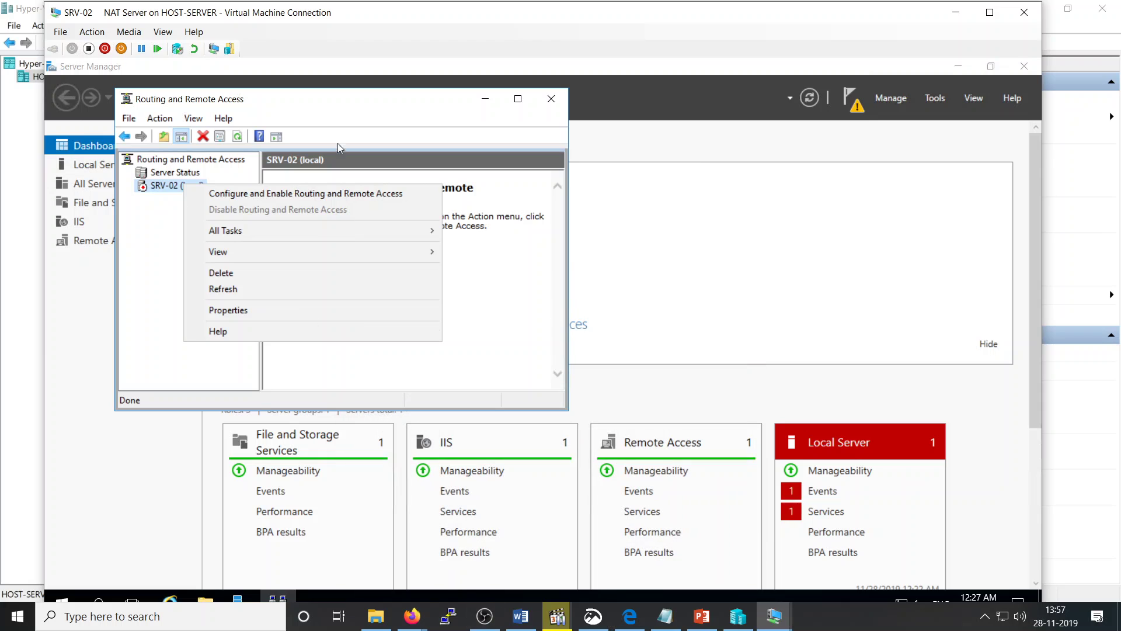
left_click(166, 34)
left_click(176, 44)
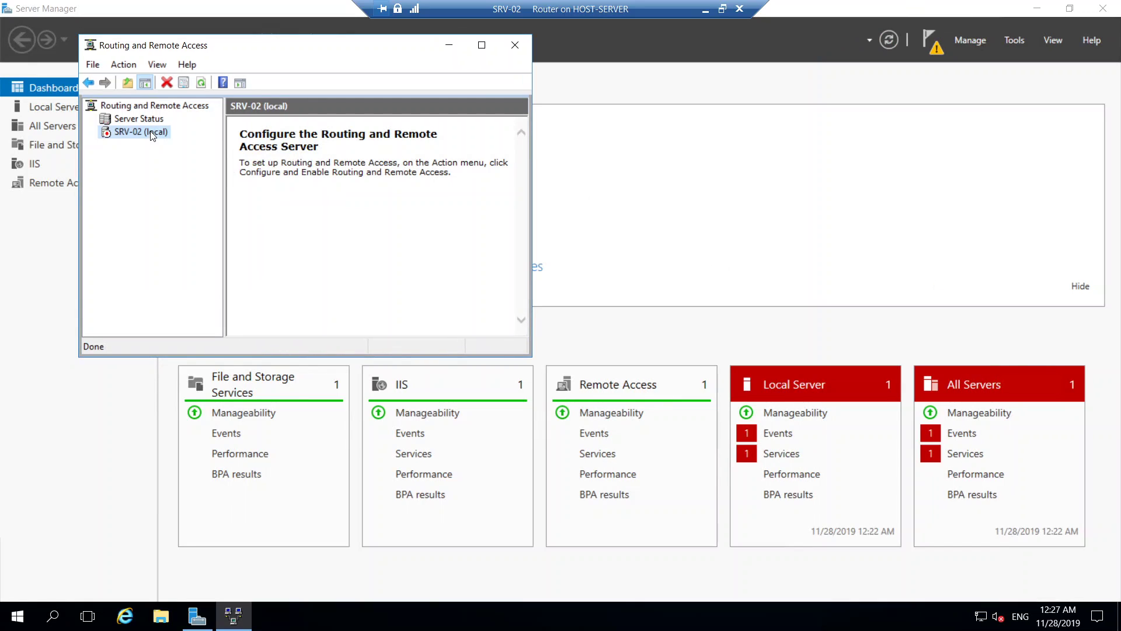
right_click(152, 135)
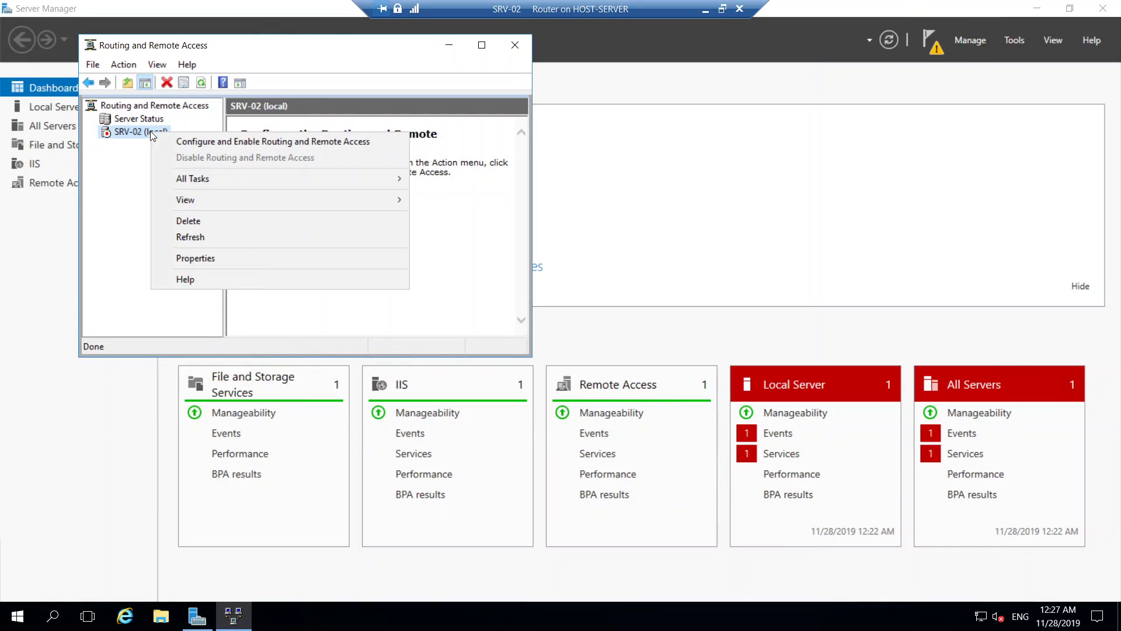
left_click(212, 141)
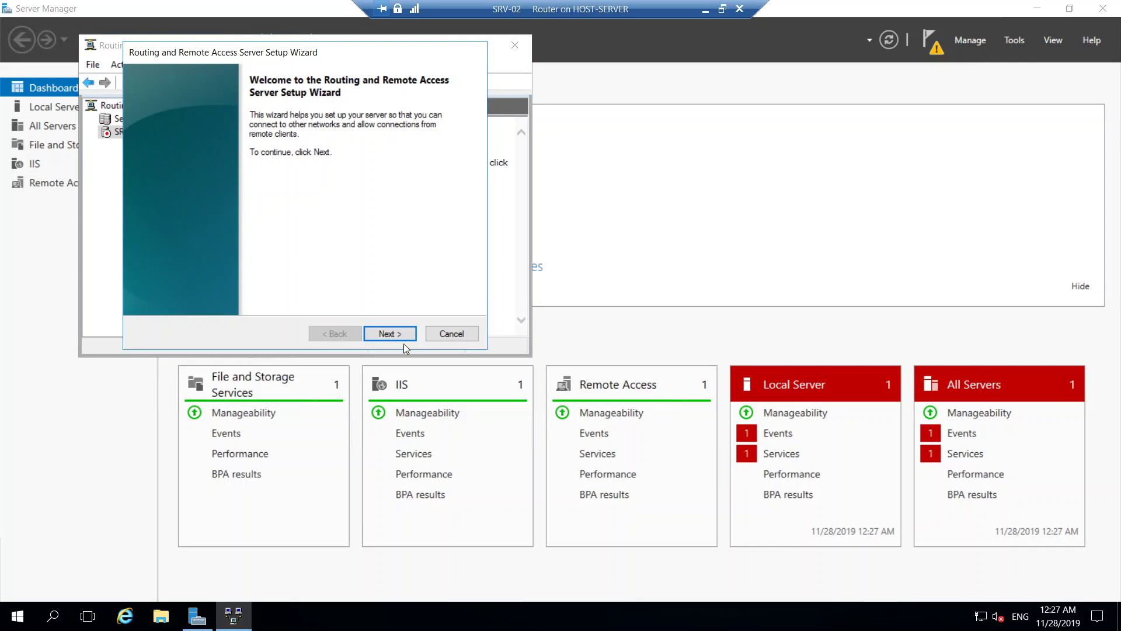
Step: Run the setup wizard with Network address translation (NAT), finishing when it halts on no network connections
left_click(380, 335)
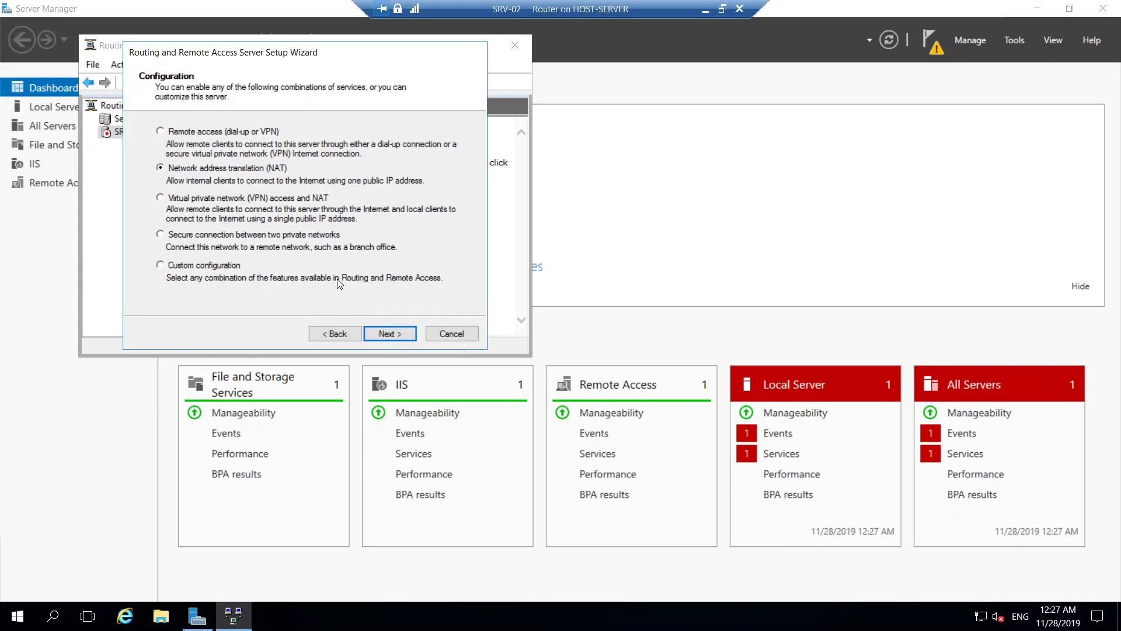
left_click(393, 335)
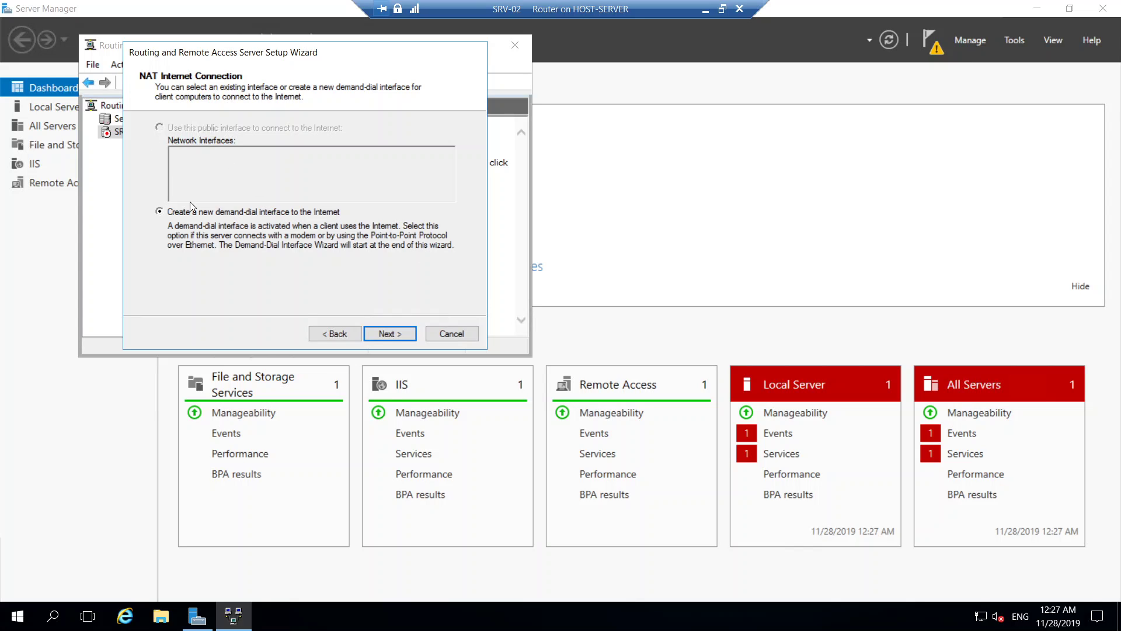
left_click(399, 332)
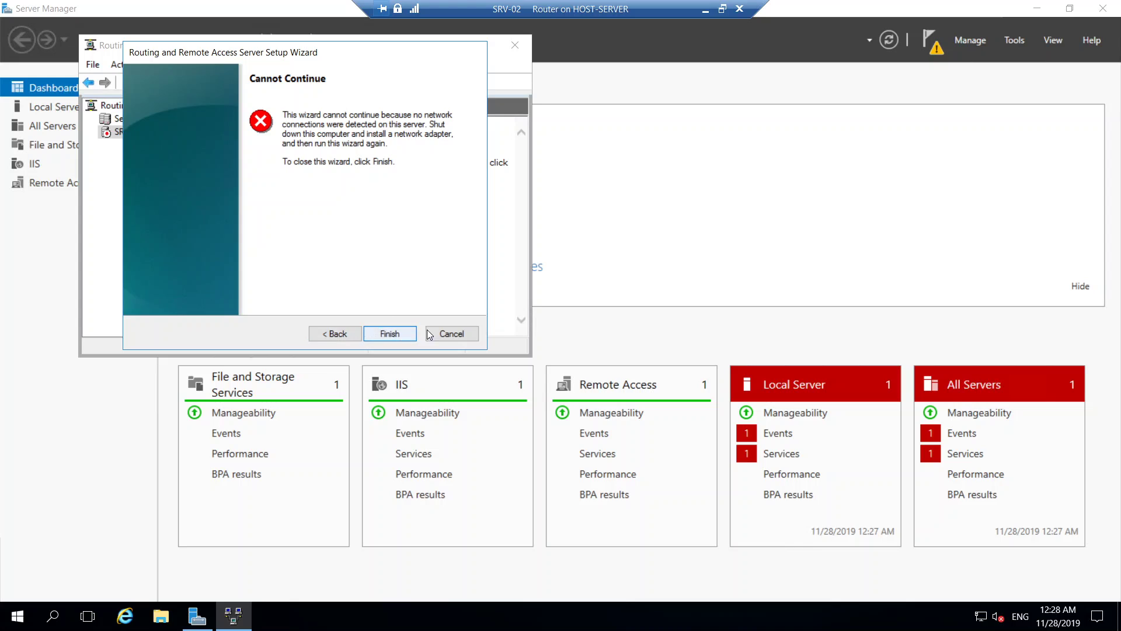
left_click(450, 334)
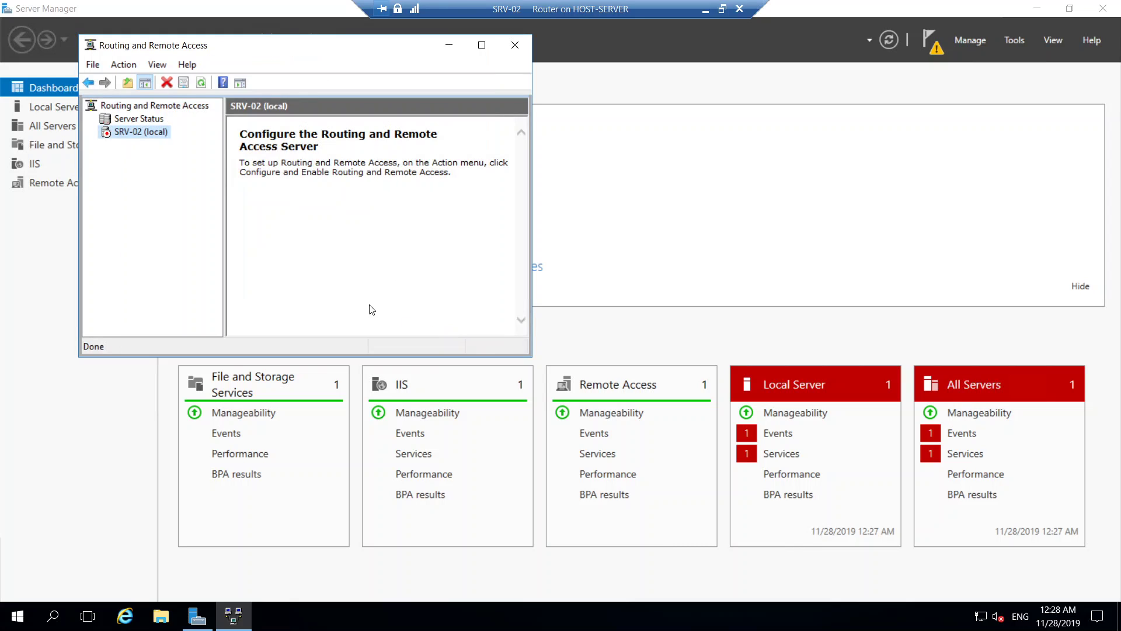
Step: Refresh the server and restart Configure and Enable Routing and Remote Access for SRV-02 (local)
left_click(200, 84)
right_click(136, 132)
left_click(205, 140)
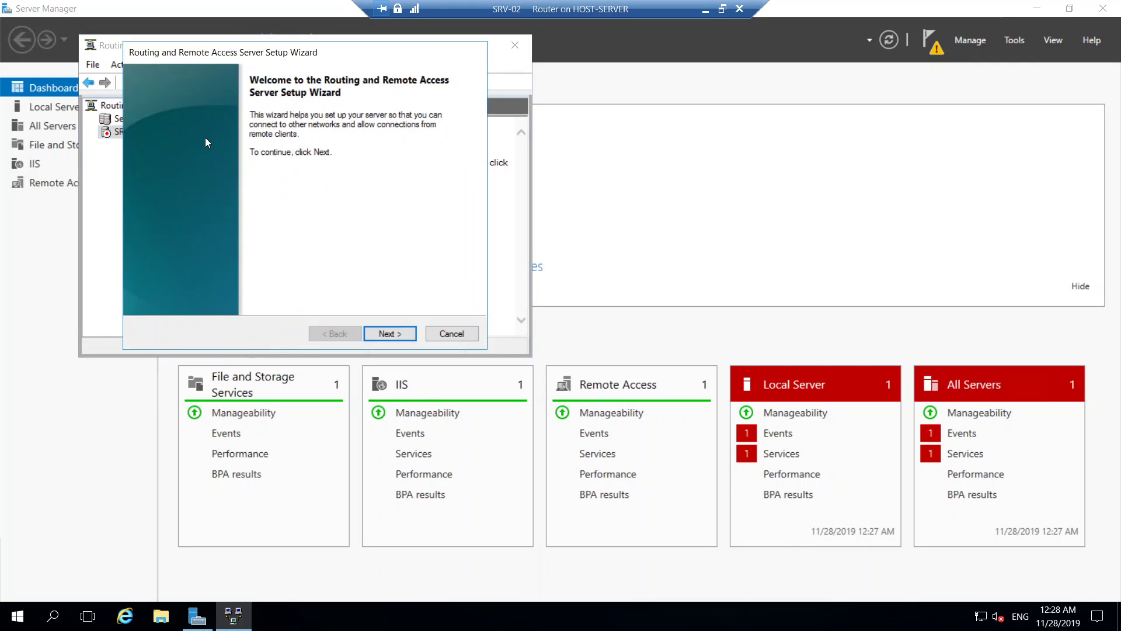
left_click(387, 334)
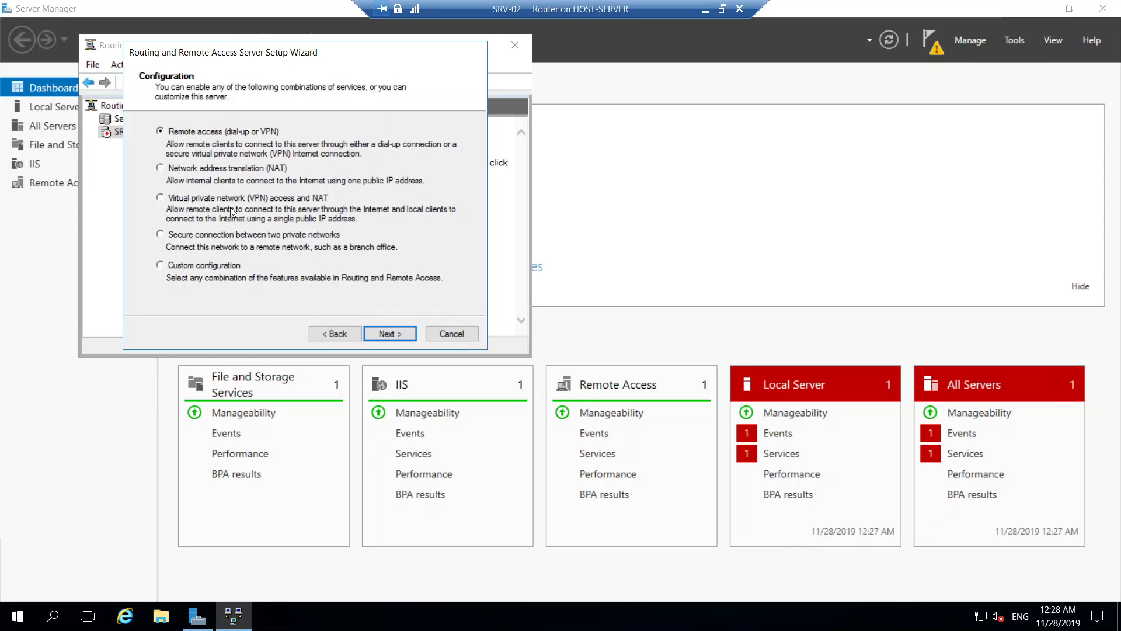
Step: Choose Custom configuration with only NAT ticked and finish the wizard
left_click(217, 264)
left_click(403, 334)
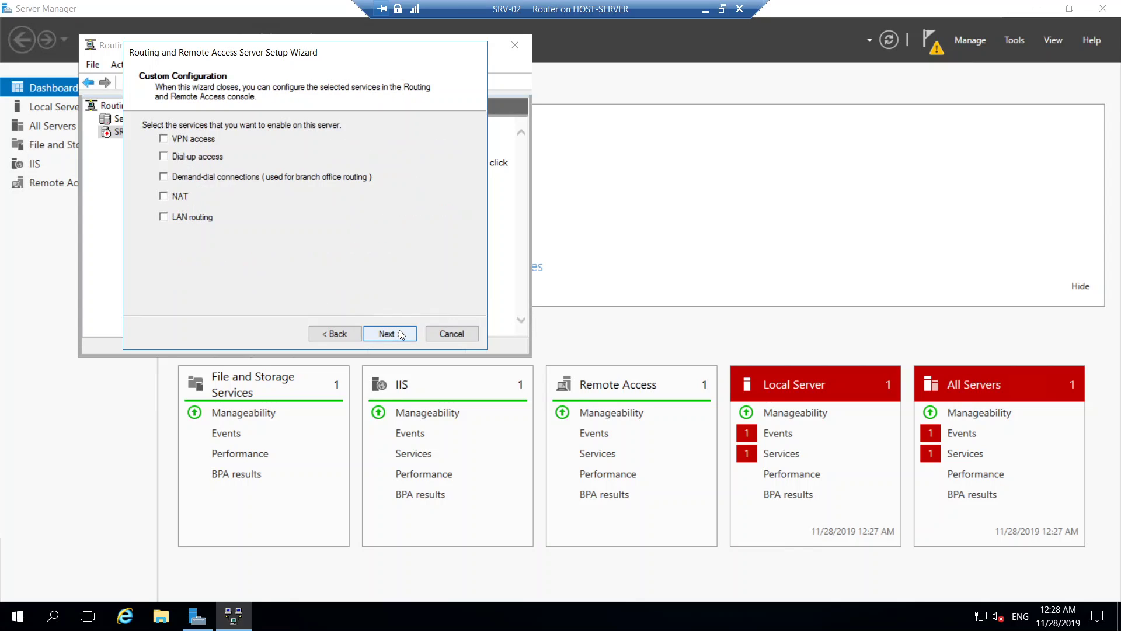
left_click(174, 196)
left_click(389, 333)
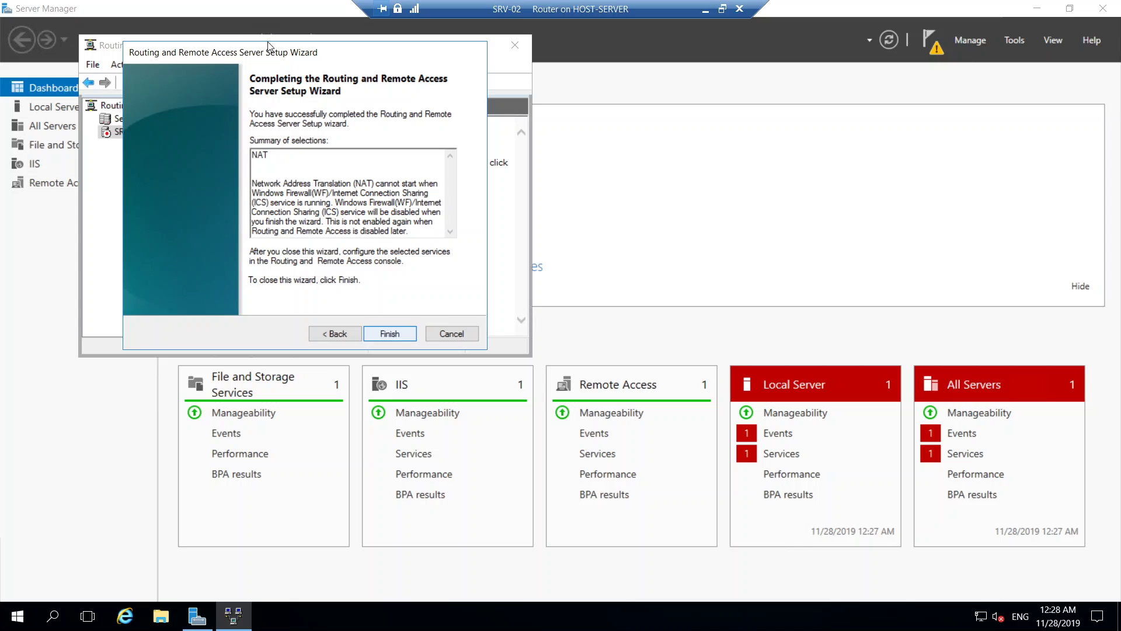
key("Return")
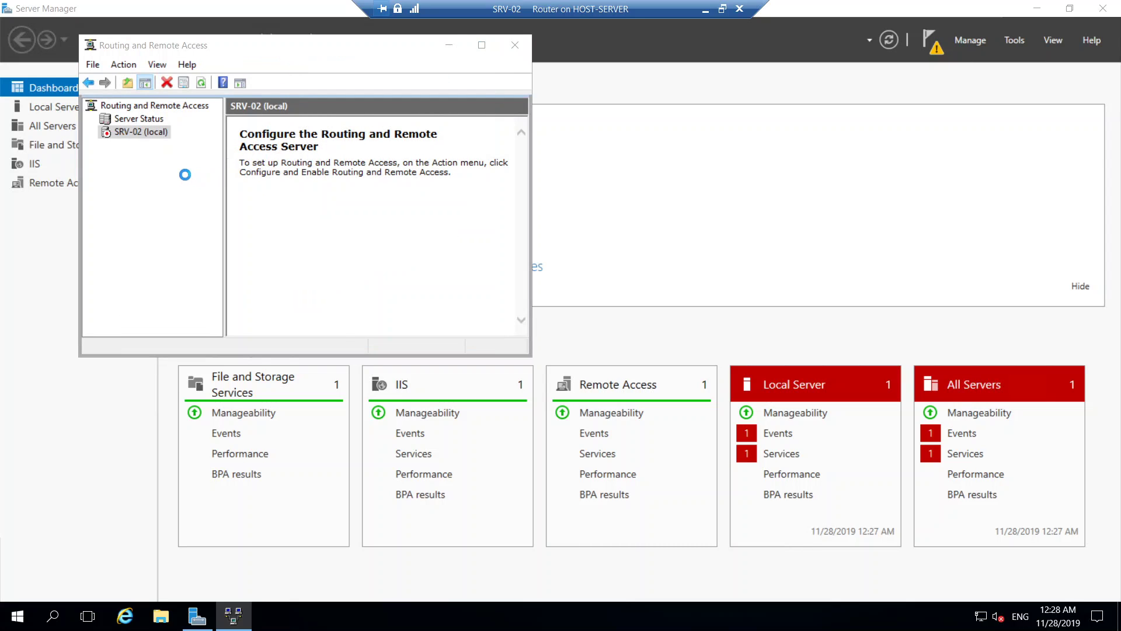
Step: Start the Routing and Remote Access service and expand SRV-02 (local) and its IPv4 node
left_click(330, 239)
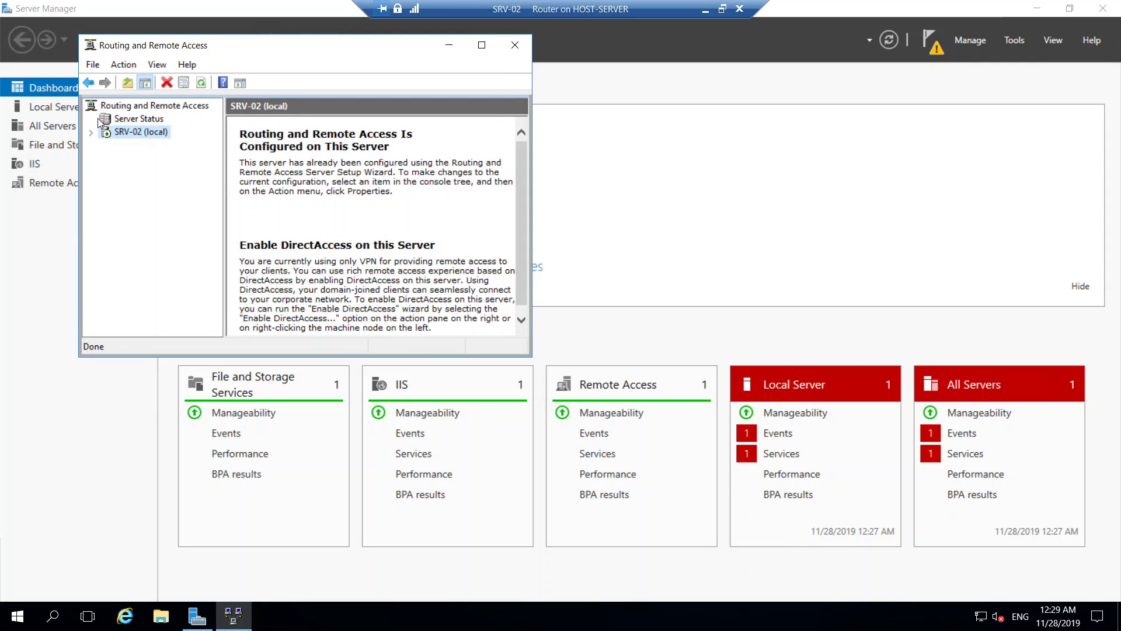
left_click(91, 133)
left_click(164, 146)
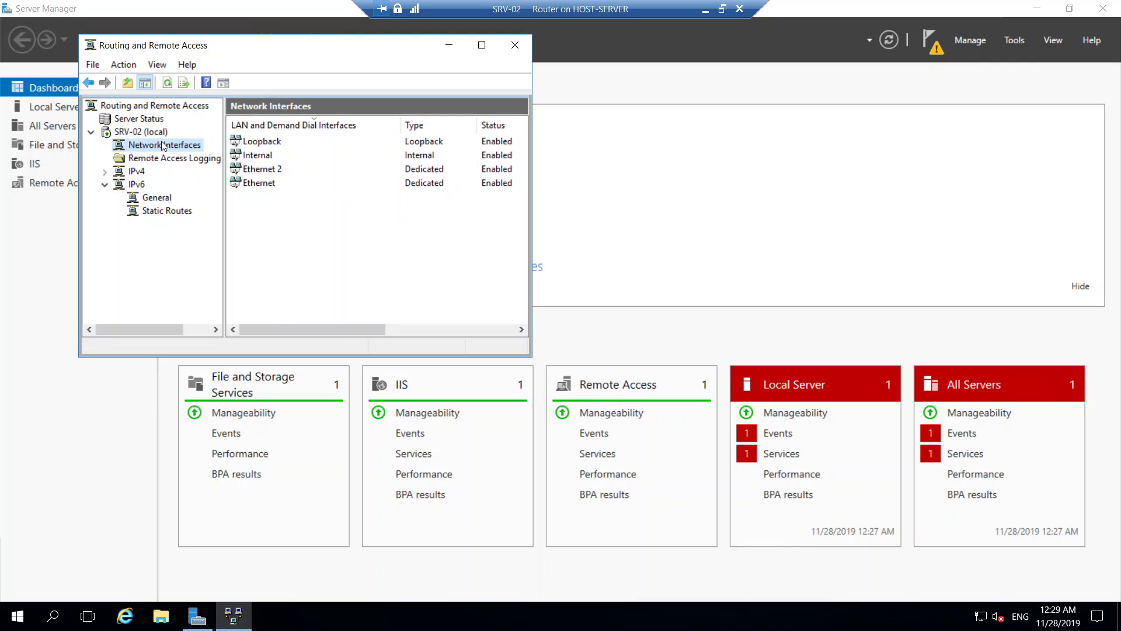
left_click(175, 158)
left_click(105, 171)
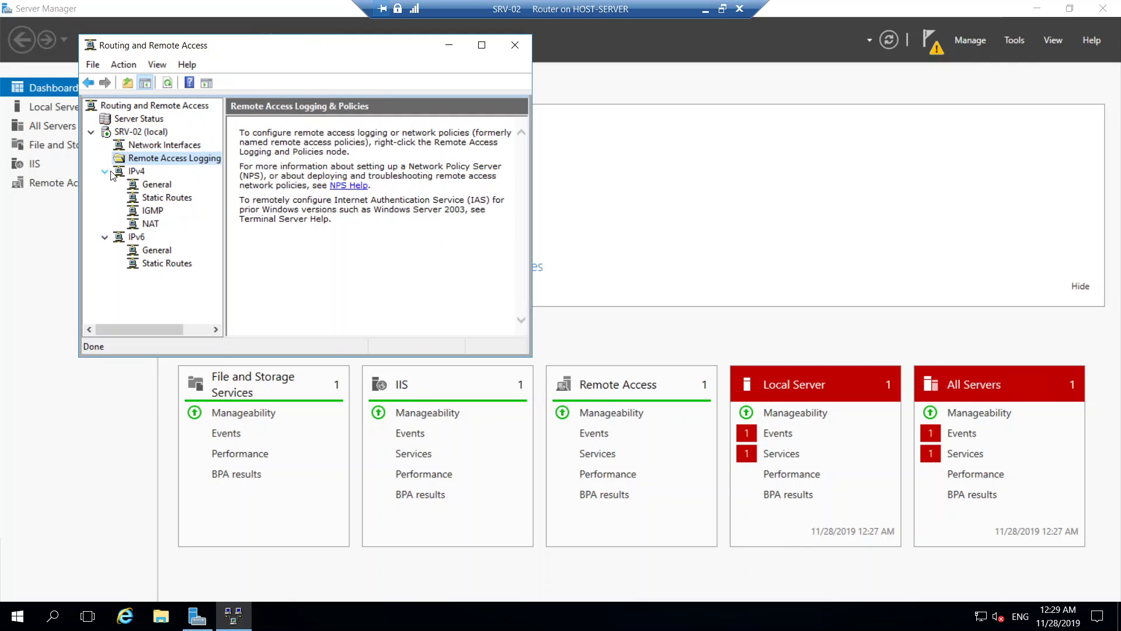
left_click(147, 183)
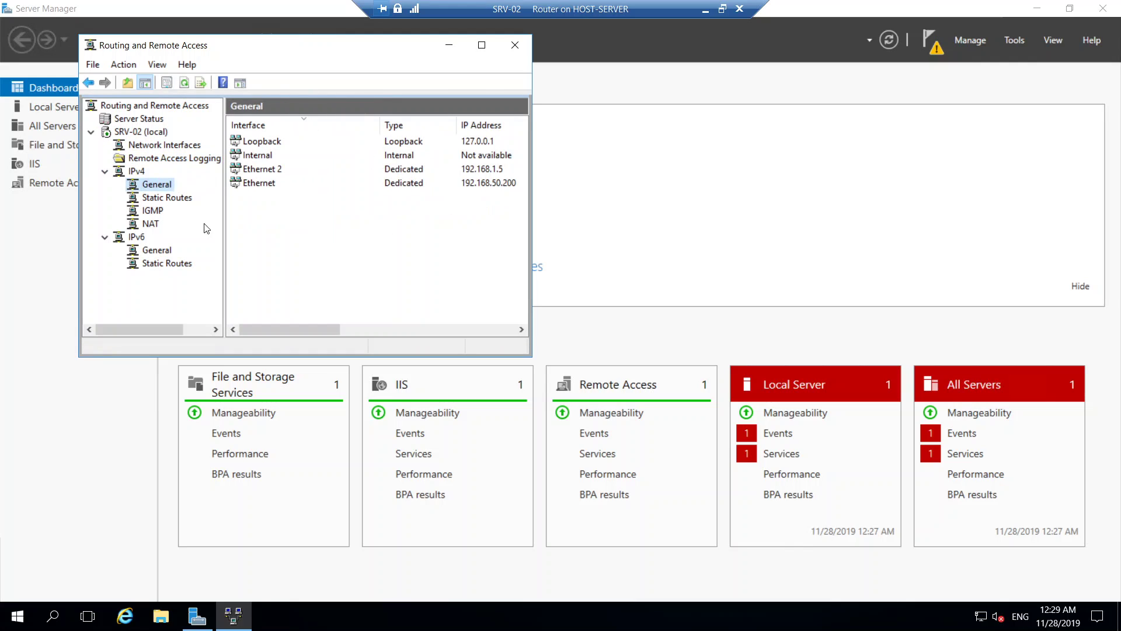
Step: Check Static Routes and IGMP, refresh the still-empty NAT node, and return to Hyper-V Manager
left_click(155, 199)
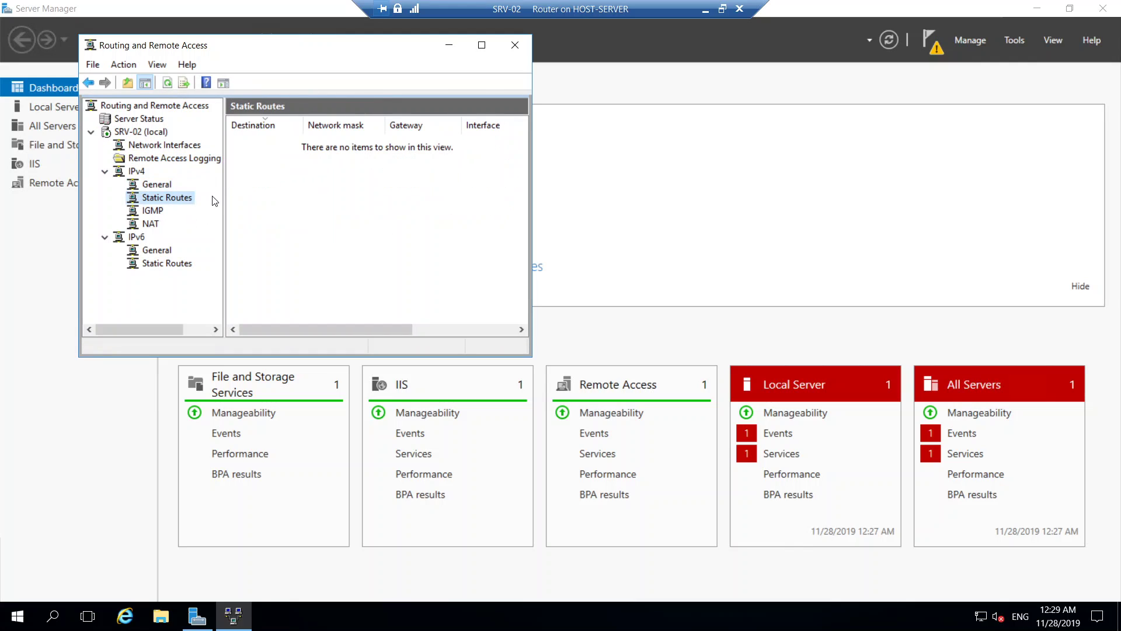
left_click(156, 211)
left_click(152, 225)
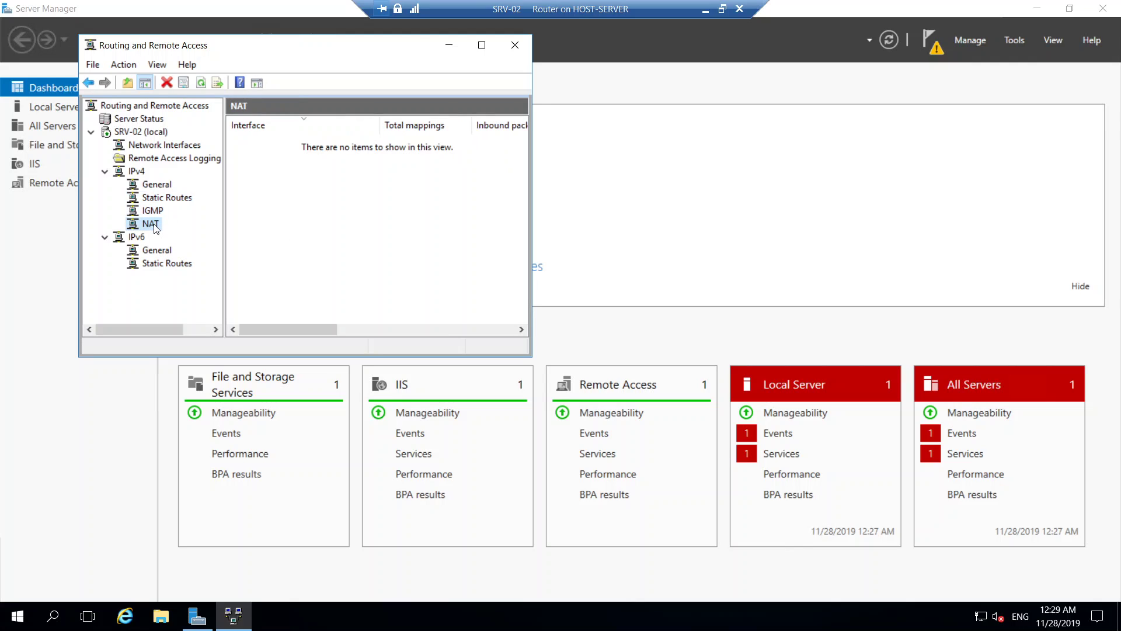
right_click(275, 194)
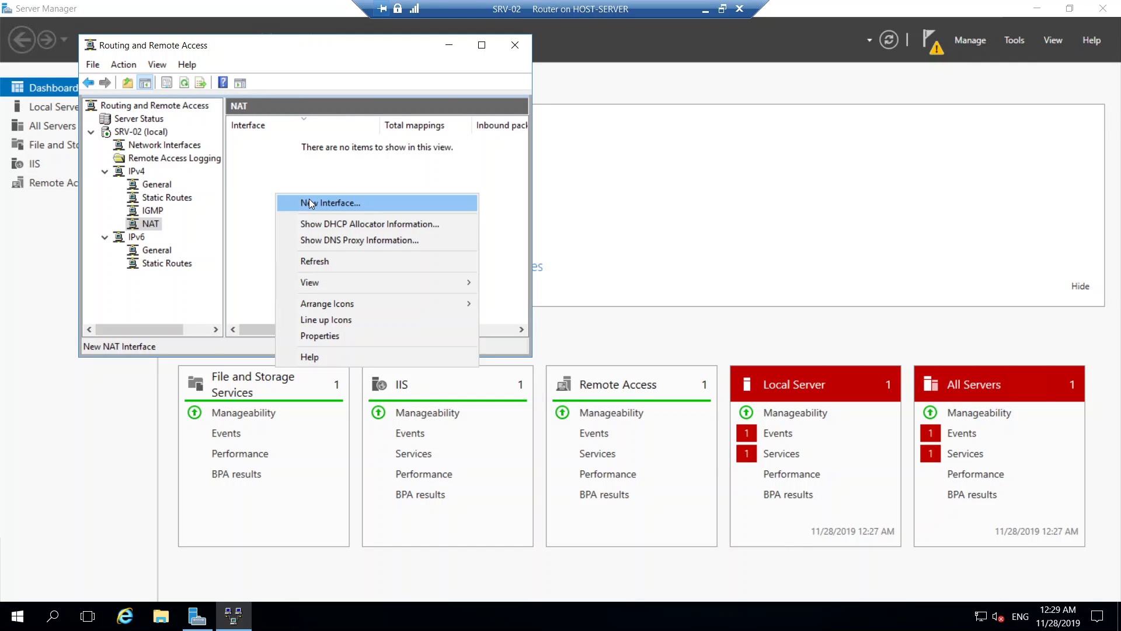
left_click(309, 261)
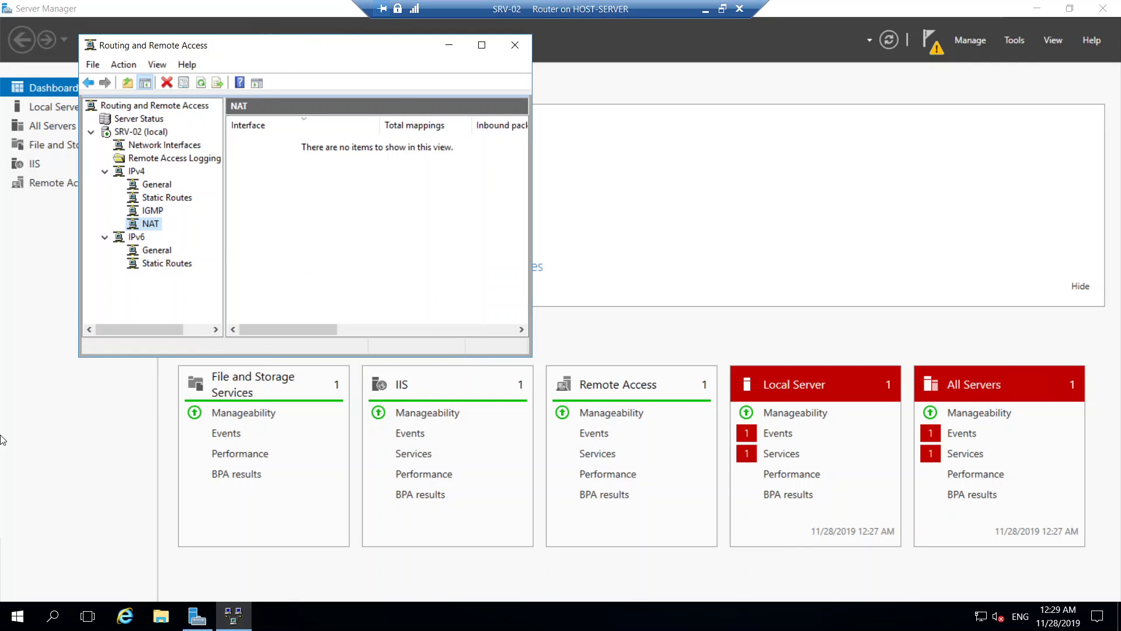
left_click(722, 9)
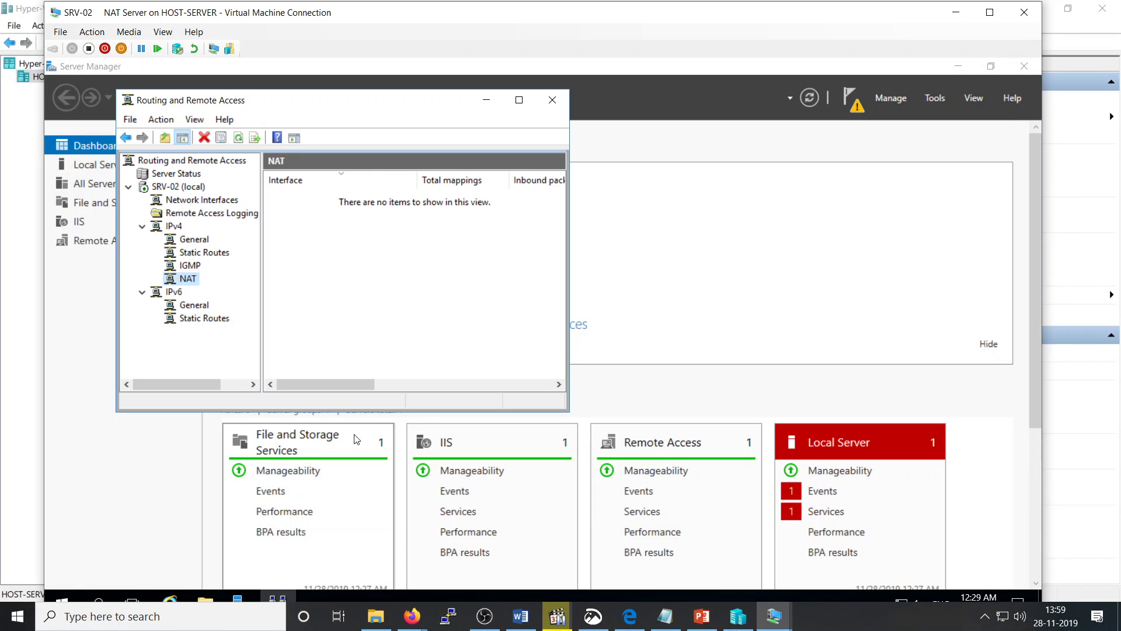
left_click(737, 616)
Step: On Client-01, rerun ping 8.8.8.8 and stop it after it goes unanswered
mouse_move(766, 623)
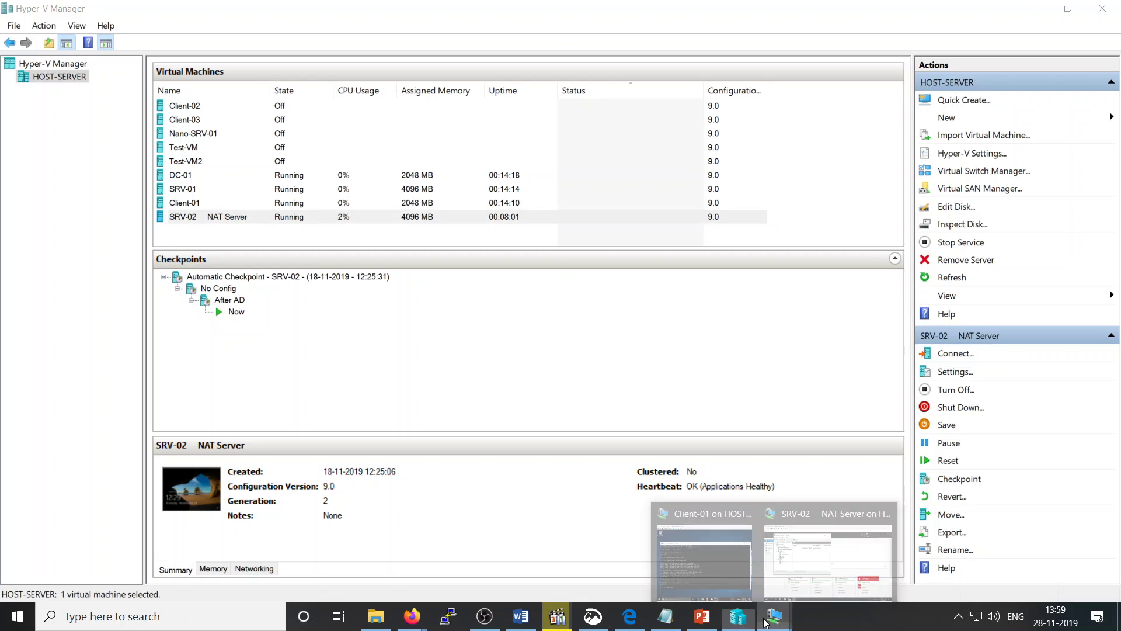
left_click(664, 539)
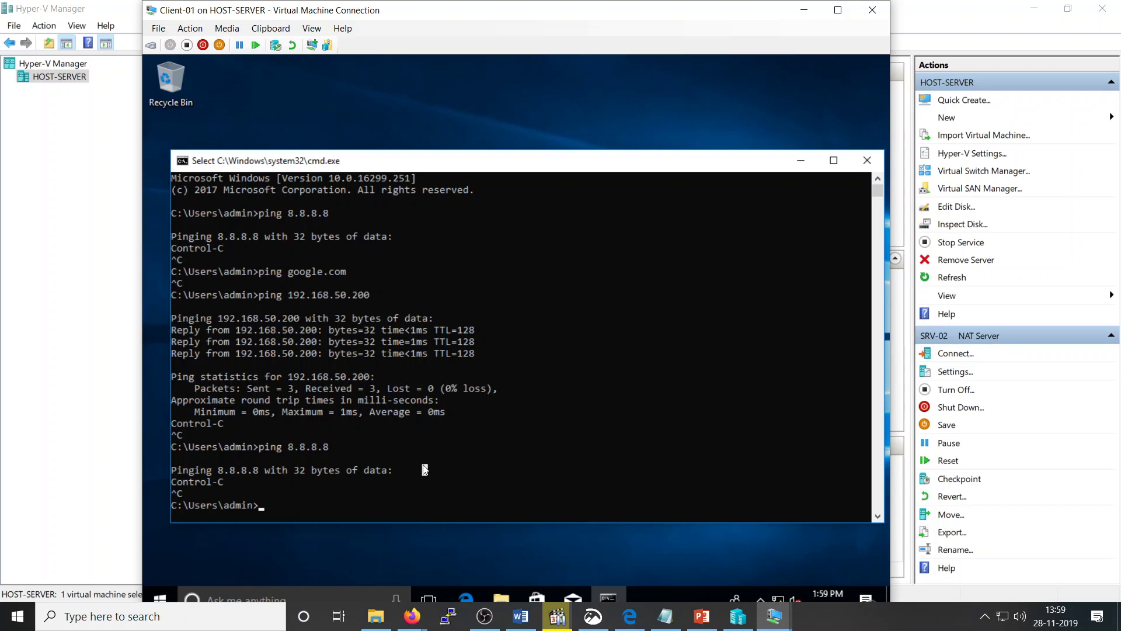
key("Up")
key("Return")
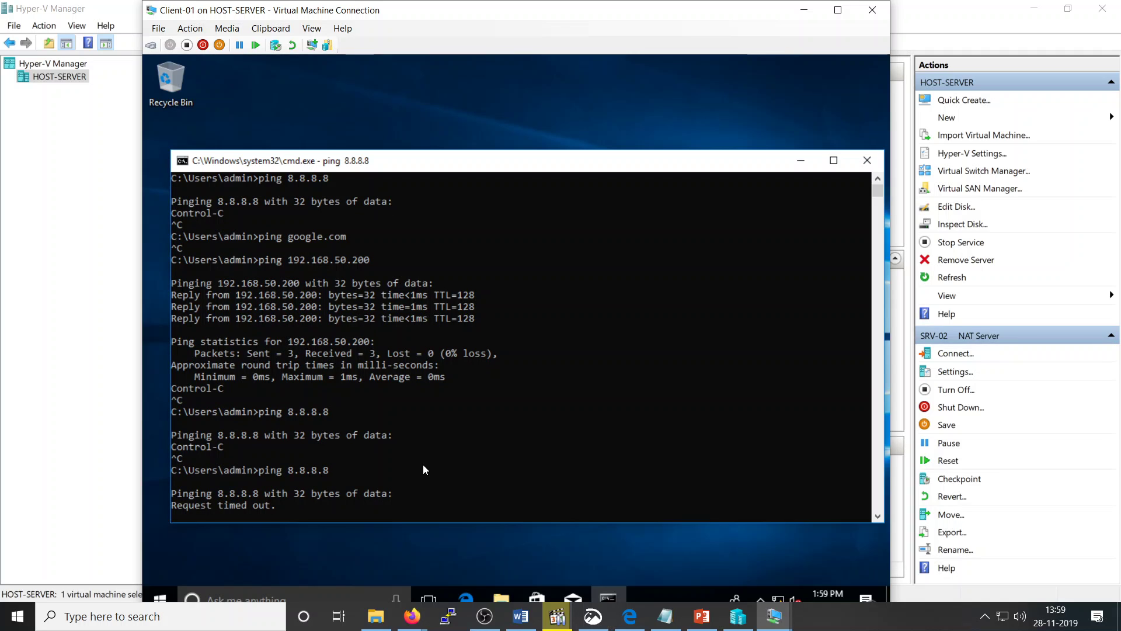
key("ctrl+c")
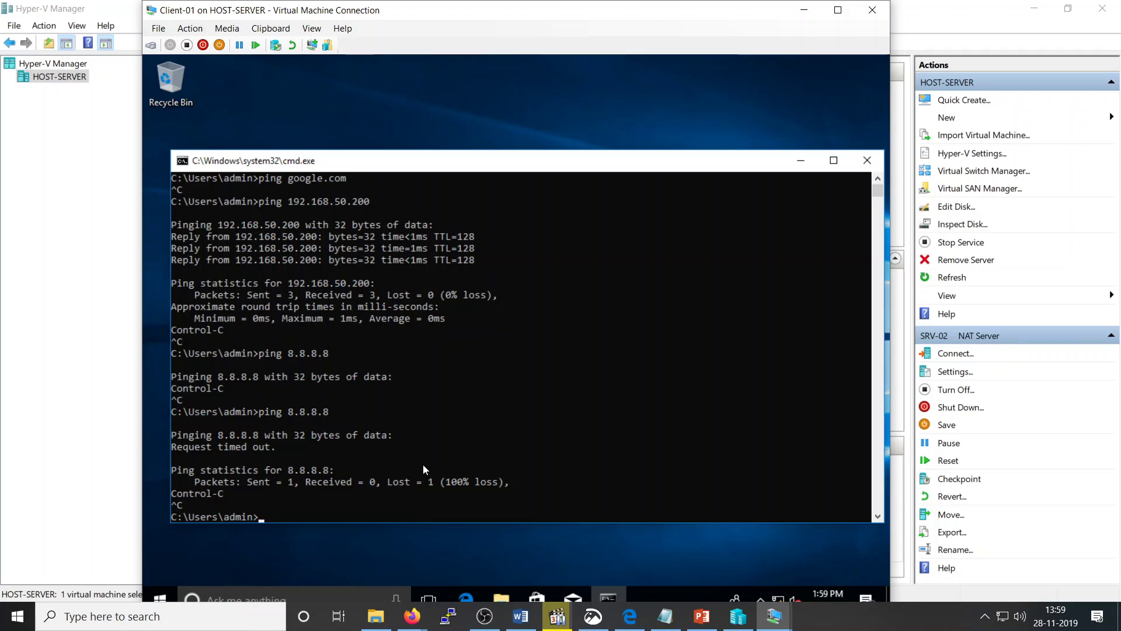
Step: Ping 192.168.50.200, which replies with 0% loss
key("Up")
key("Up")
key("Up")
key("Down")
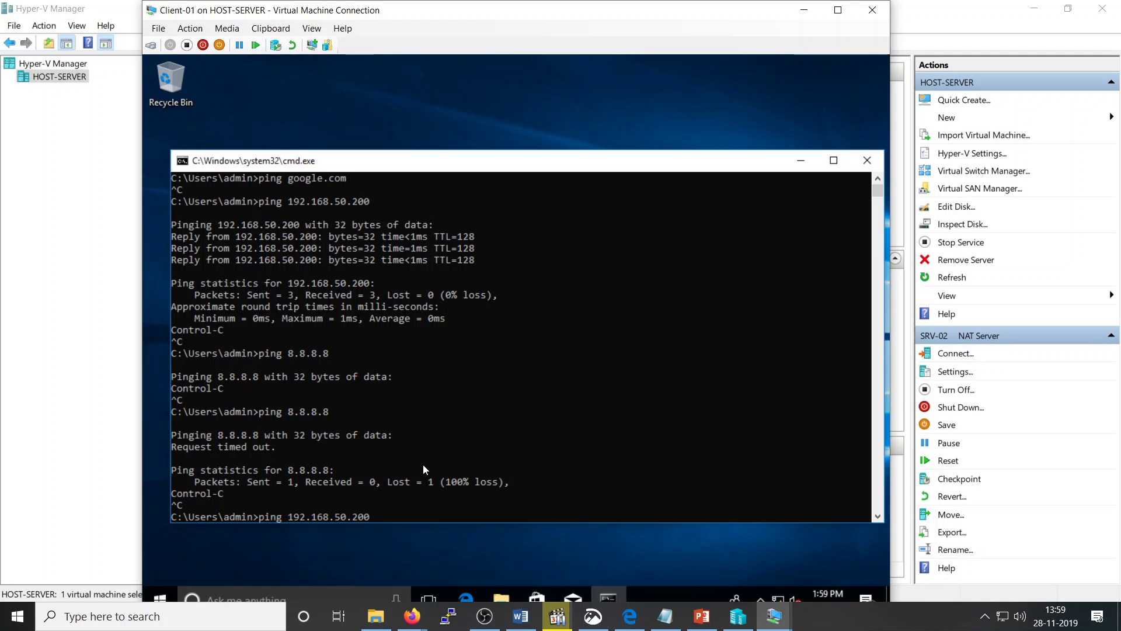
key("BackSpace")
key("BackSpace")
key("BackSpace")
type("200")
key("Return")
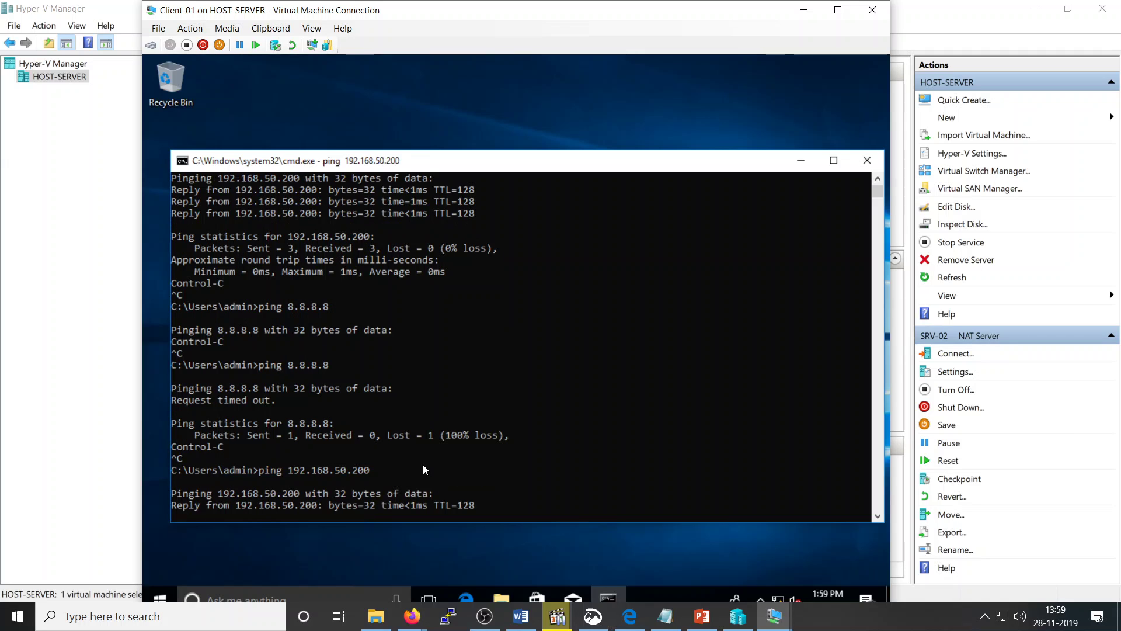
key("ctrl+c")
Step: Ping 192.168.1.228, which times out
key("Up")
key("BackSpace")
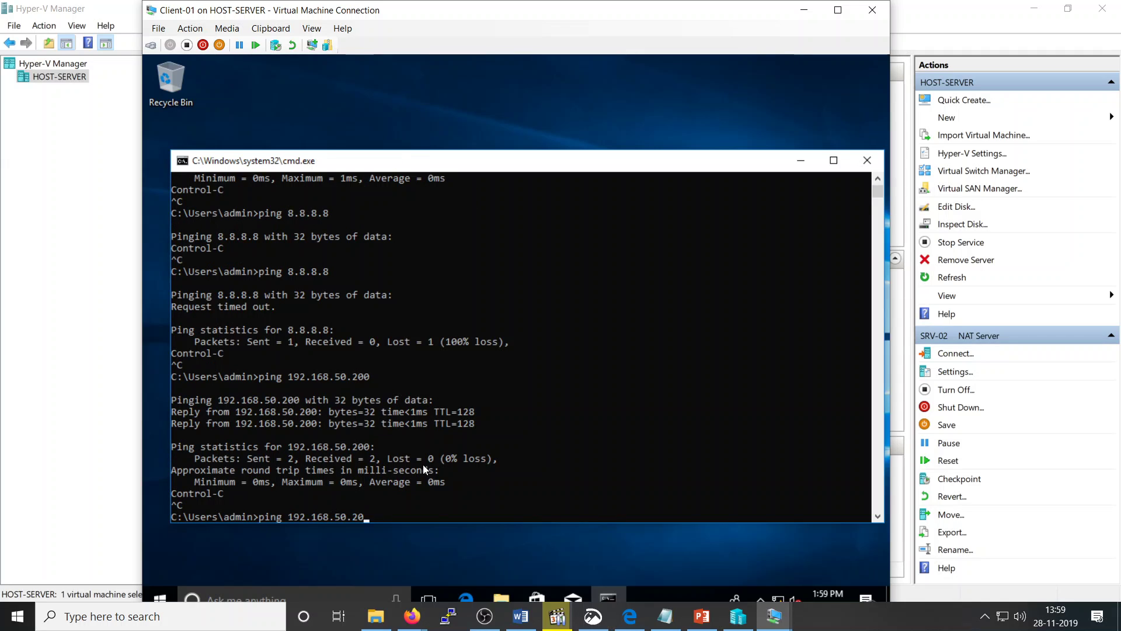
key("BackSpace")
key("BackSpace")
key("BackSpace")
key("BackSpace")
key("BackSpace")
type("1.228")
key("Return")
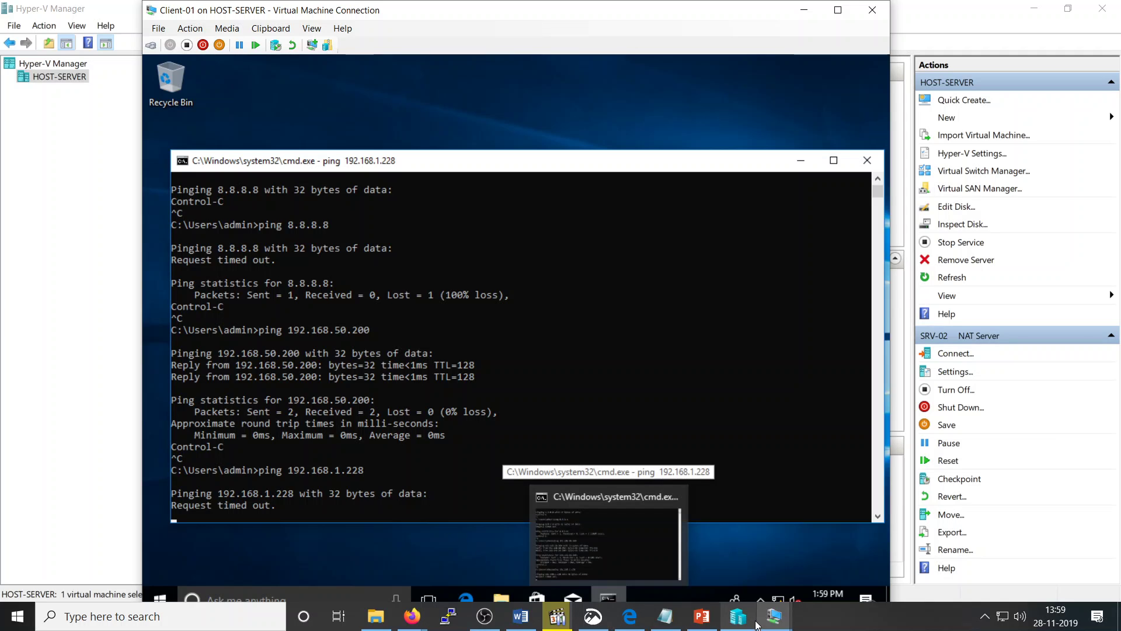
Step: On SRV-02, add Ethernet 2 as a new NAT interface
left_click(788, 617)
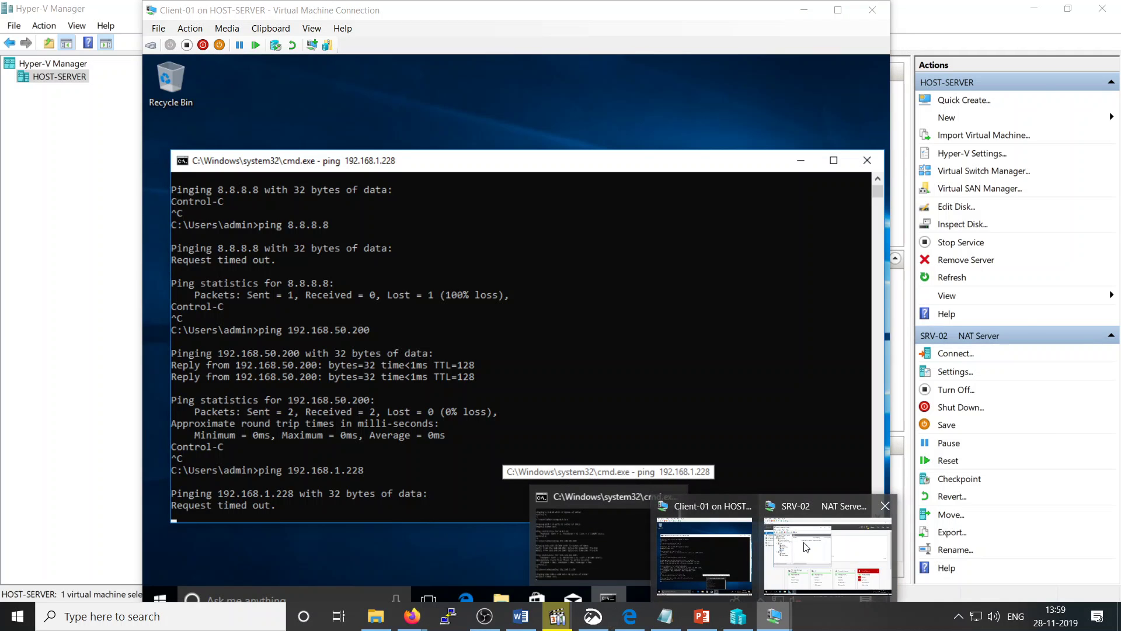
left_click(829, 590)
right_click(281, 259)
left_click(335, 275)
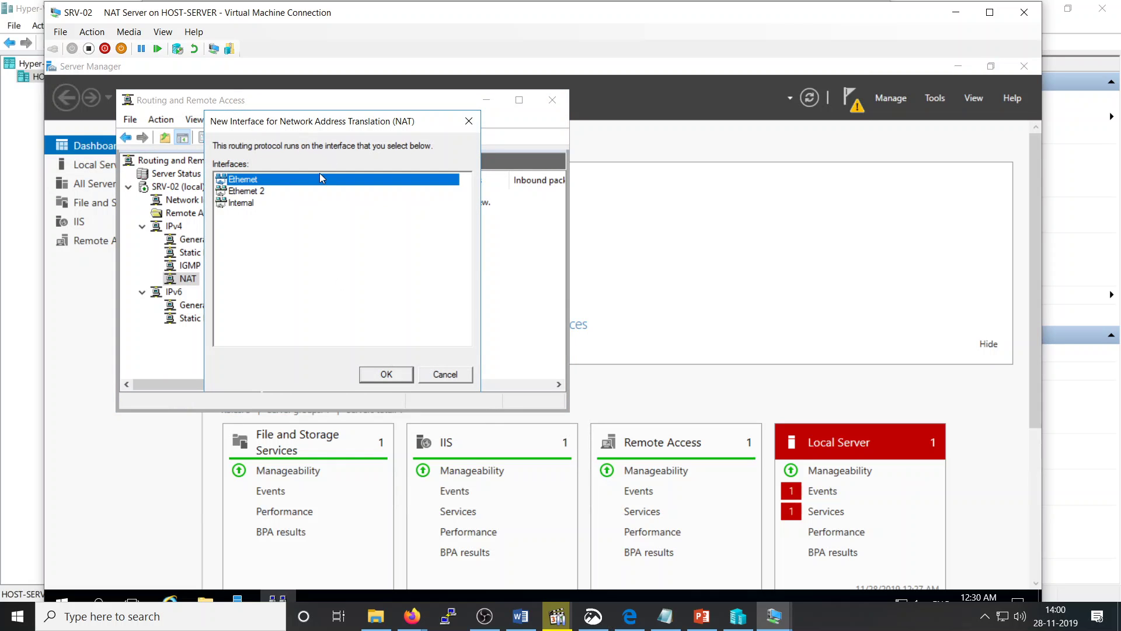
left_click(255, 192)
left_click(411, 375)
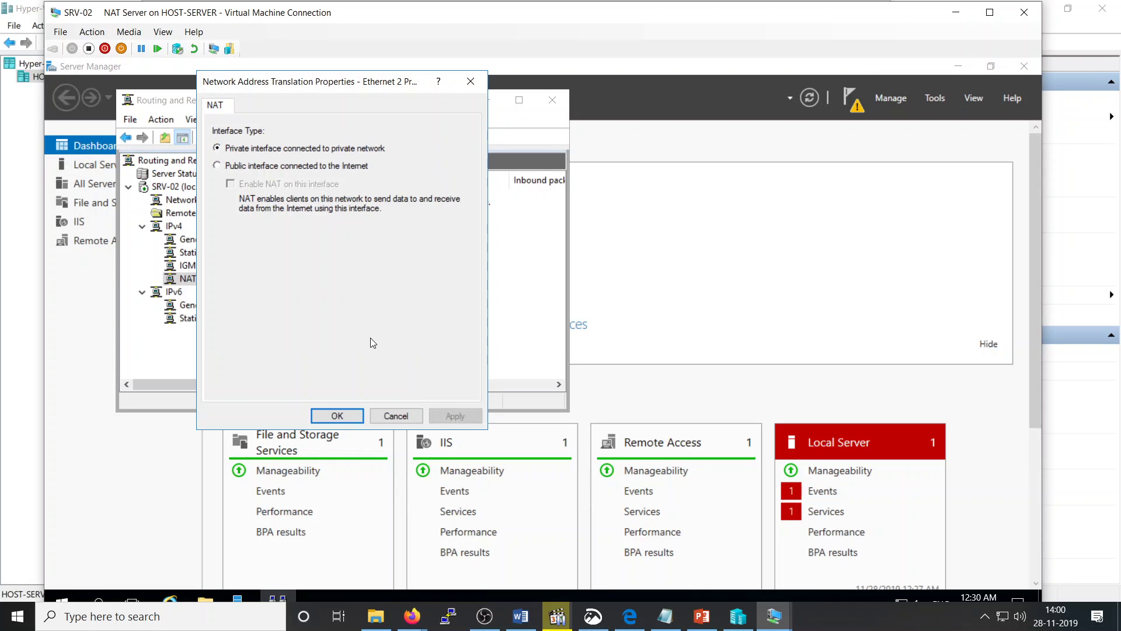
Step: Make Ethernet 2 the public Internet interface with NAT enabled, apply, and refresh to 61 mappings
left_click(247, 167)
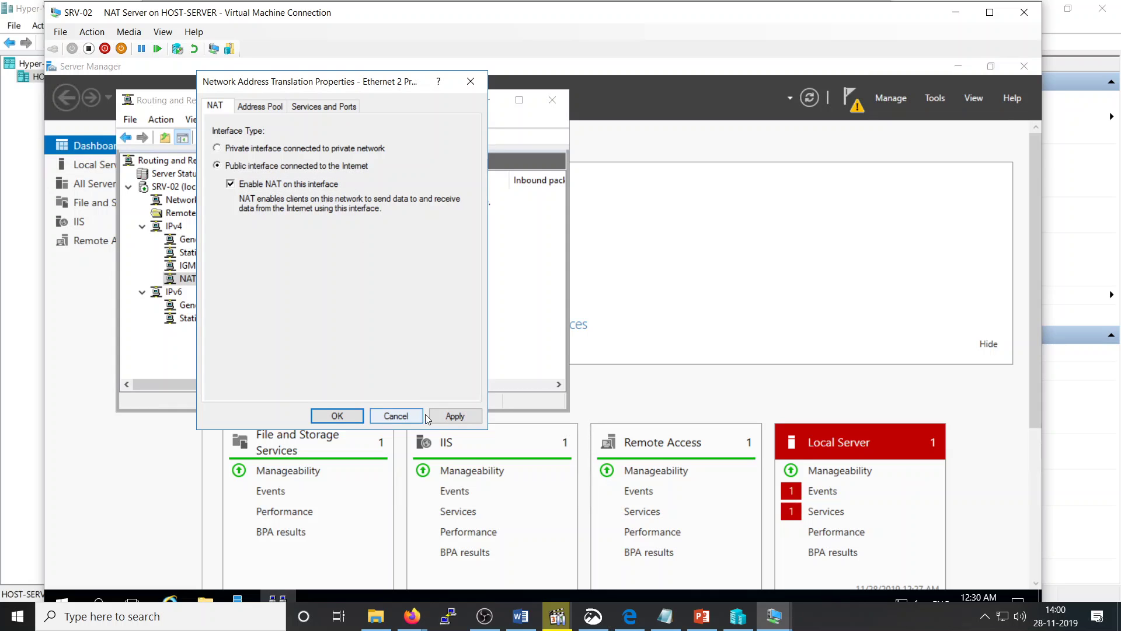
left_click(454, 415)
left_click(338, 415)
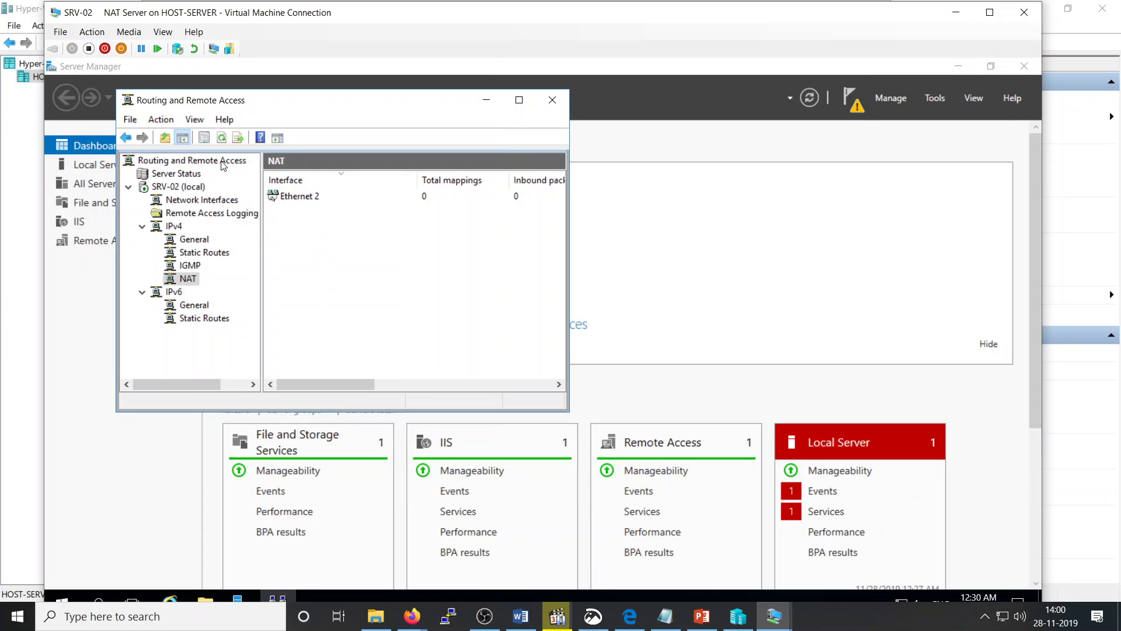
left_click(222, 138)
left_click(222, 139)
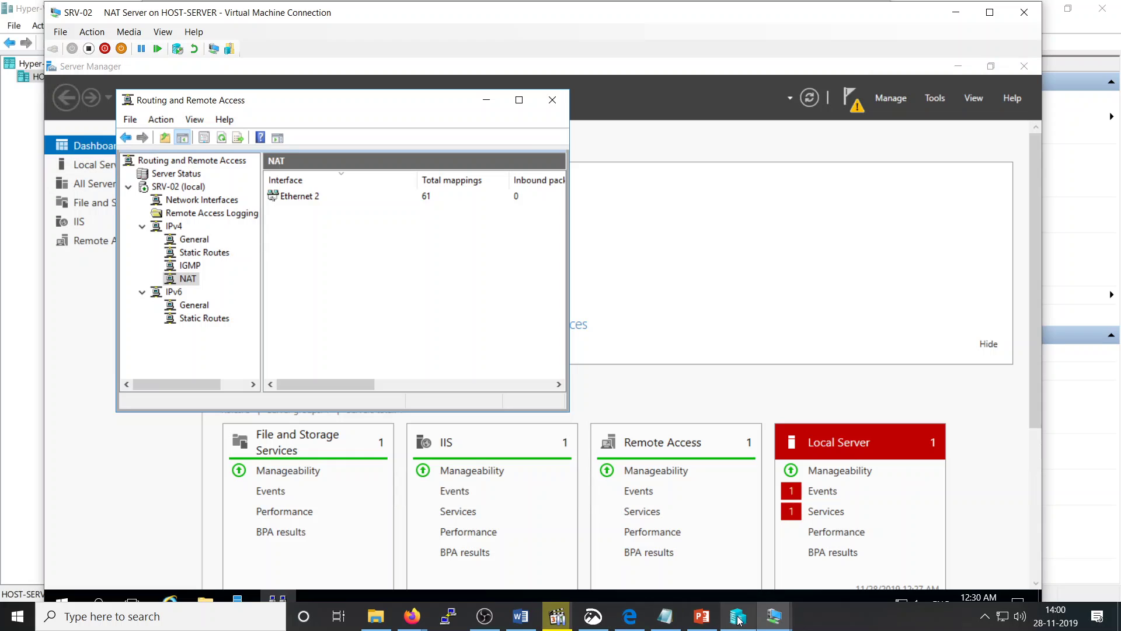
left_click(774, 616)
Step: From Client-01, ping 192.168.1.228 then 8.8.8.8, both now getting replies
left_click(725, 558)
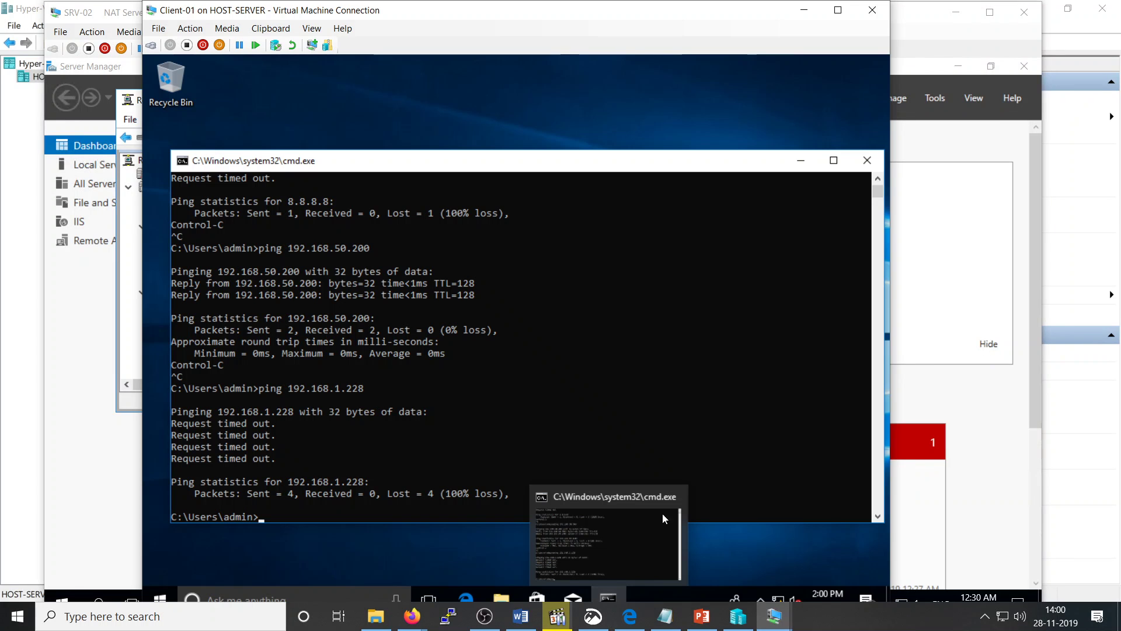
key("Return")
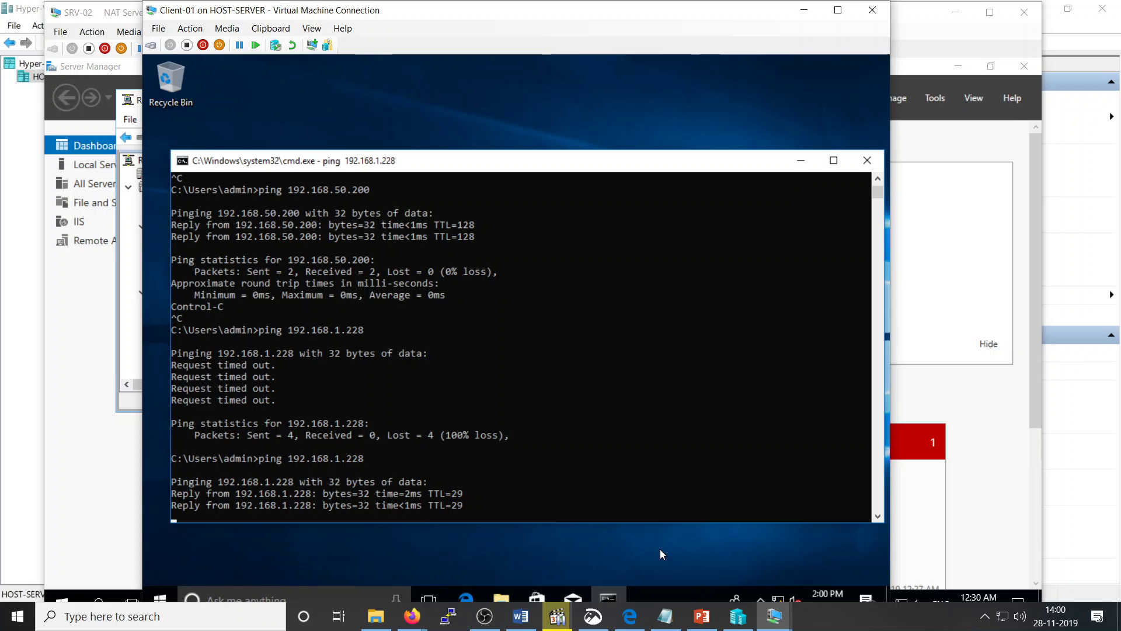
key("ctrl+c")
key("Up")
key("Up")
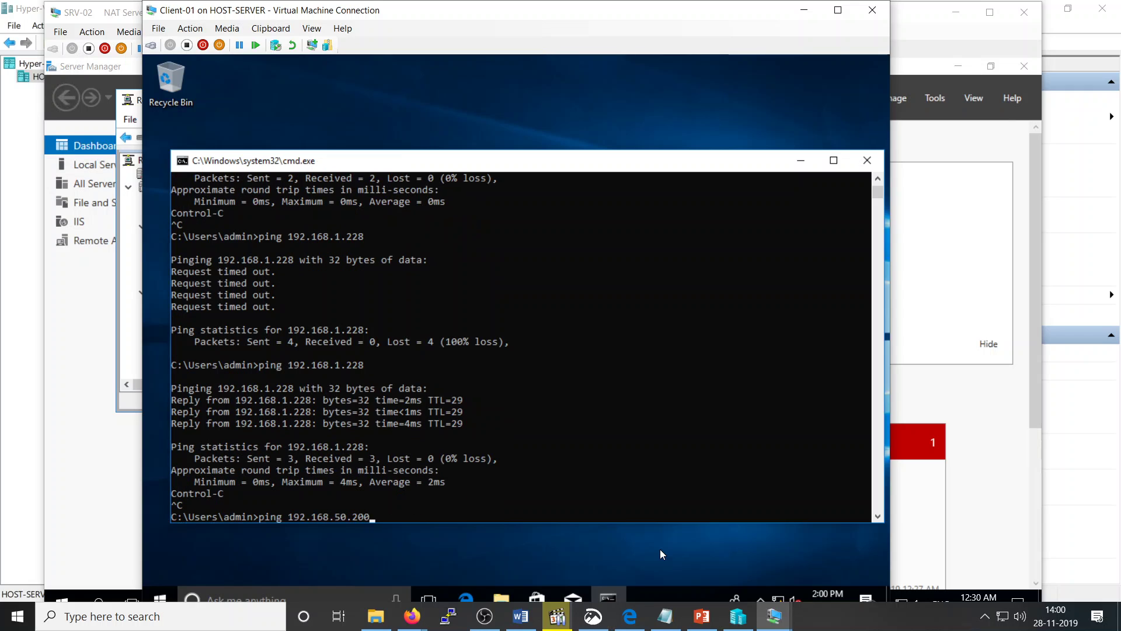
key("Up")
key("Return")
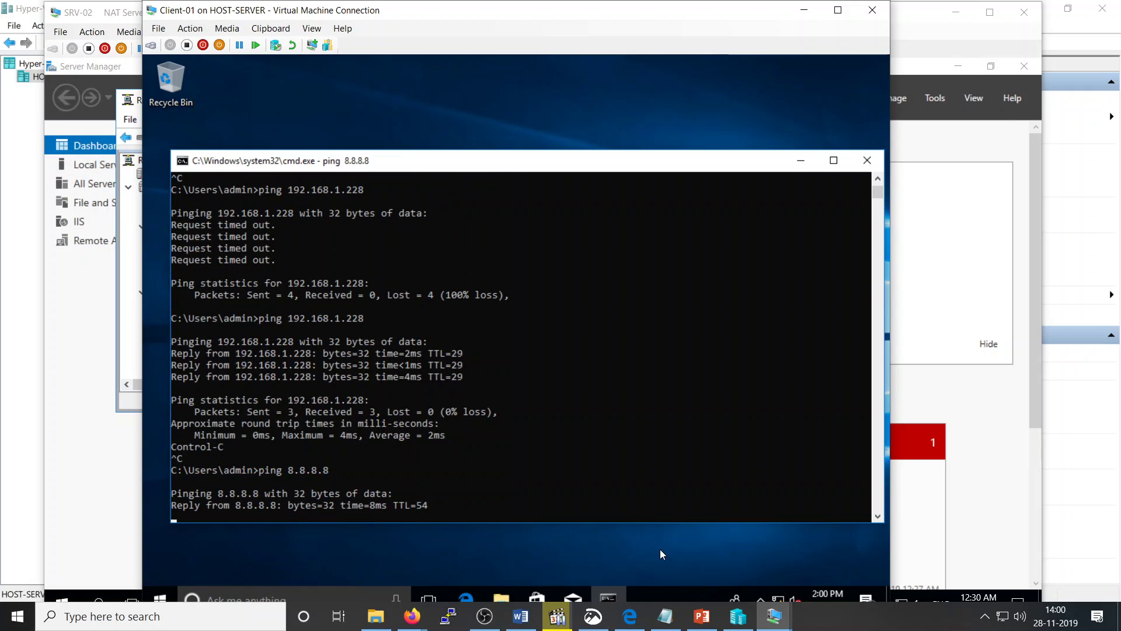